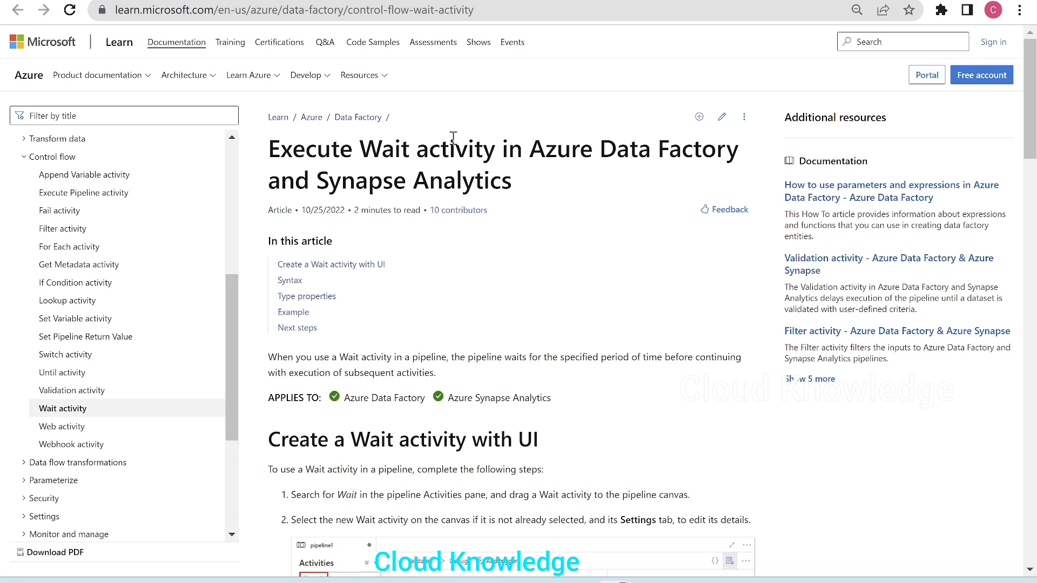
Read the Wait activity article's introduction and its section on creating a Wait activity with UI.
scroll(162, 355, "up", 3)
scroll(129, 254, "up", 3)
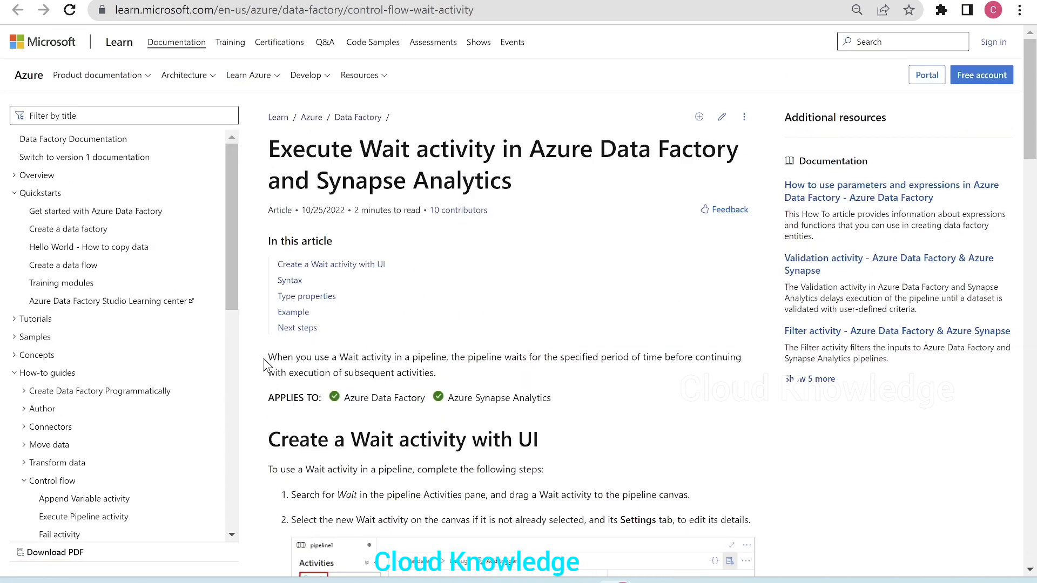
left_click_drag(268, 357, 454, 358)
left_click(590, 358)
left_click_drag(520, 355, 726, 369)
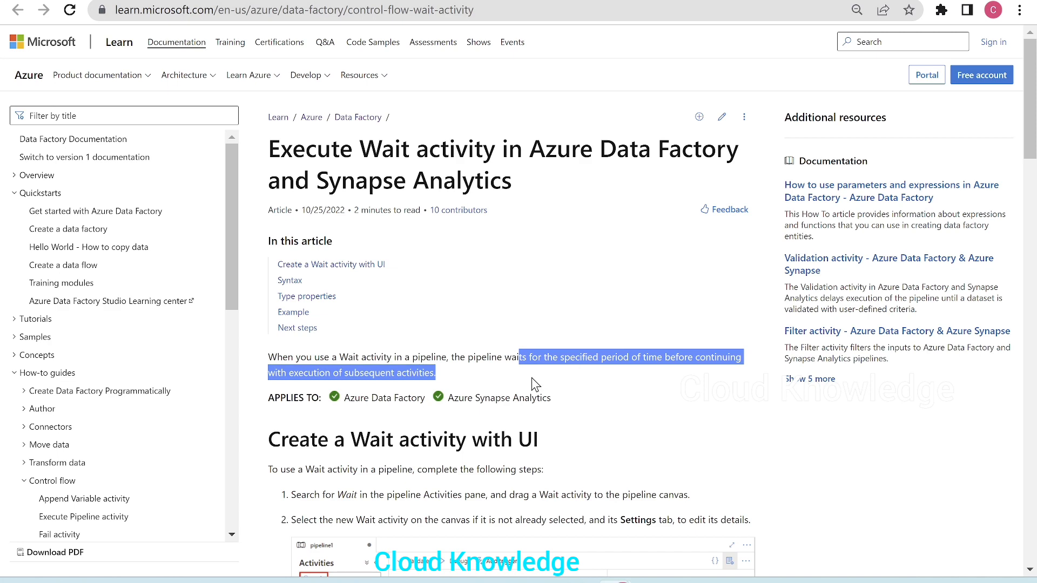
scroll(530, 377, "down", 2)
left_click(524, 297)
scroll(526, 340, "down", 4)
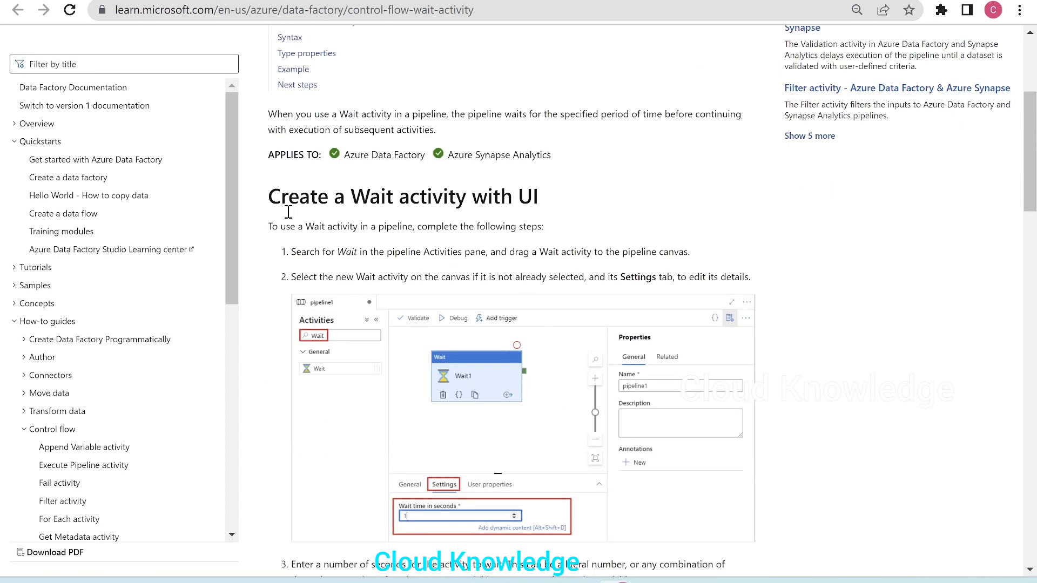
scroll(607, 251, "down", 1)
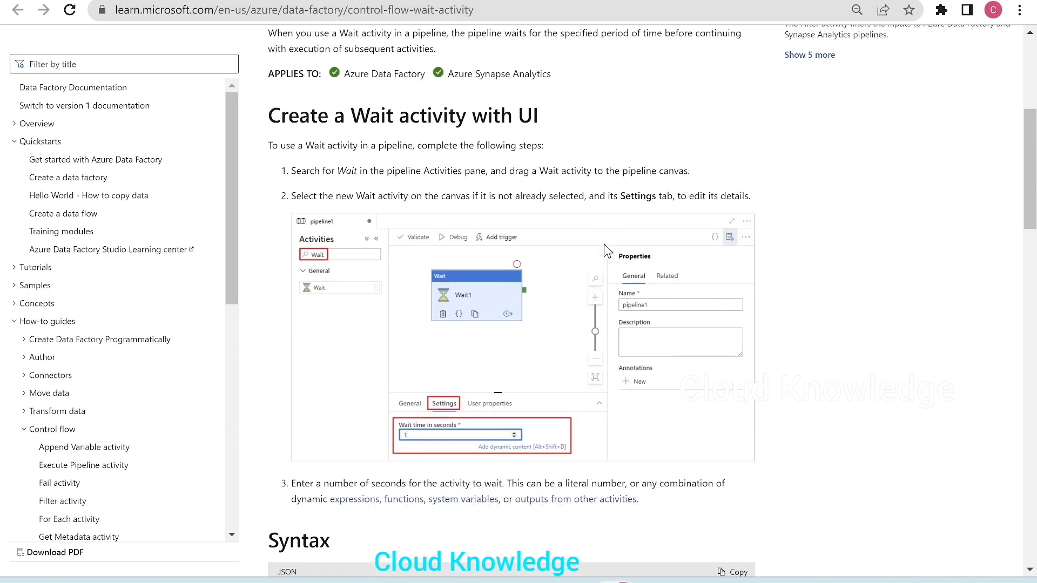
Examine the Wait activity's JSON syntax, the waitTimeInSeconds property and the example pipeline with Until and Wait.
scroll(606, 250, "down", 6)
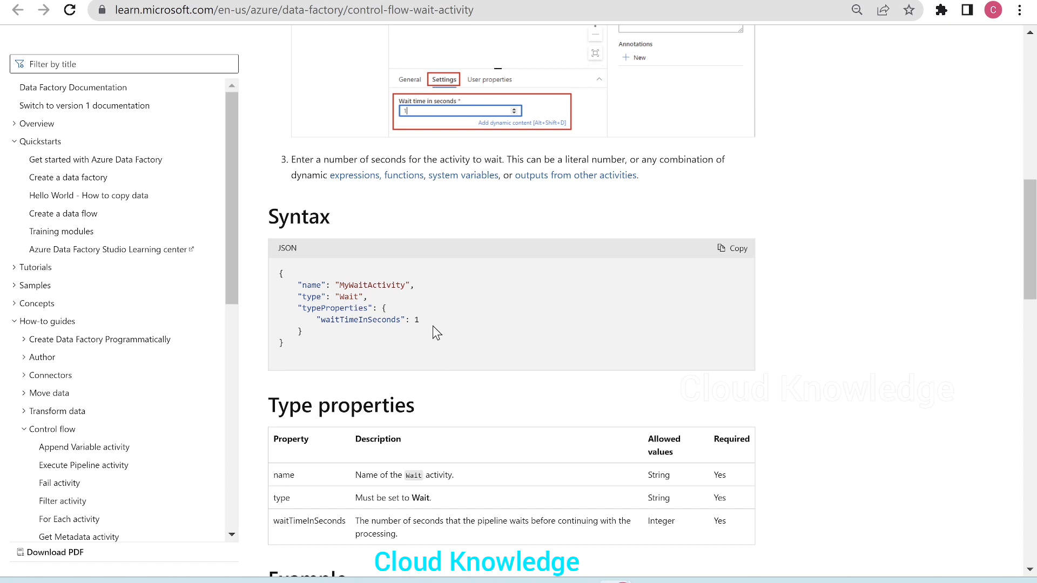
left_click_drag(432, 326, 401, 320)
scroll(401, 320, "down", 3)
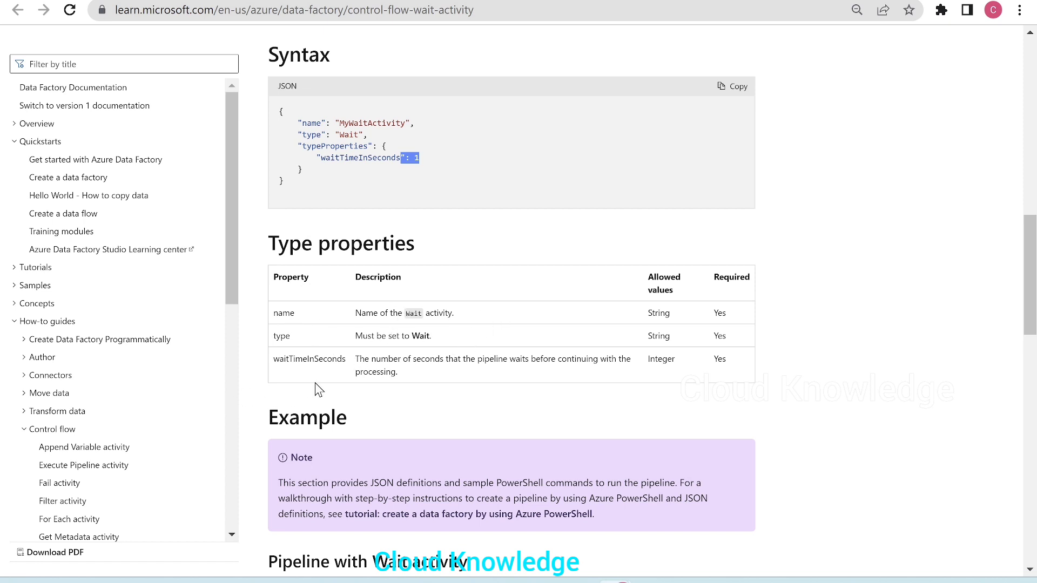
left_click_drag(357, 359, 478, 378)
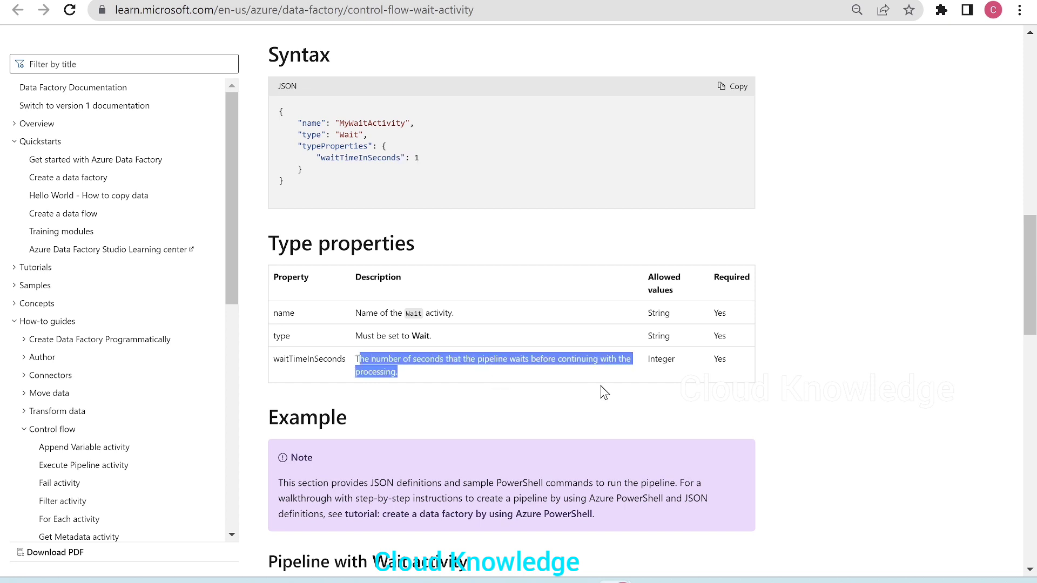
scroll(601, 387, "down", 4)
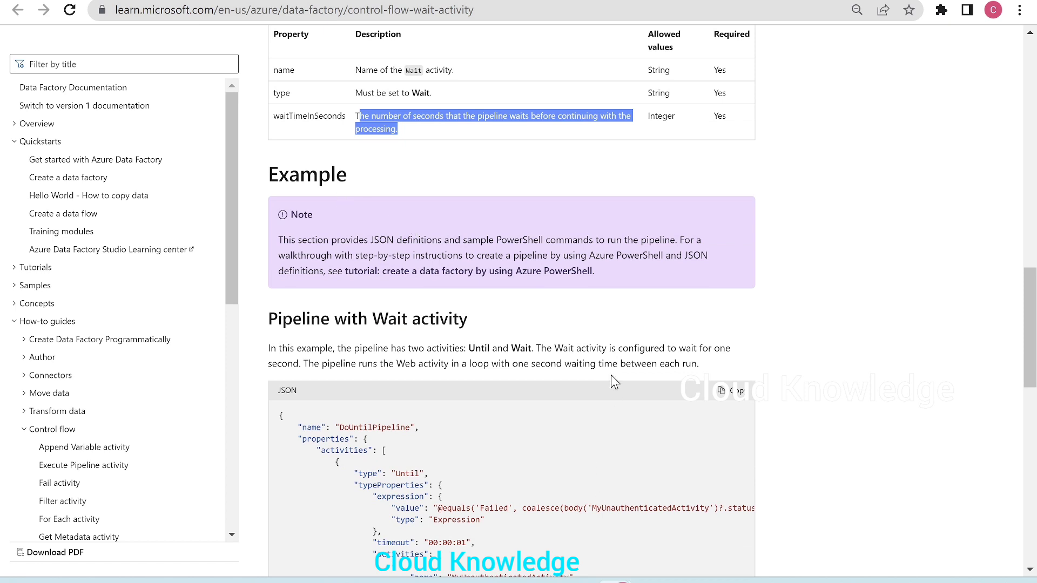
scroll(611, 375, "down", 1)
left_click_drag(342, 268, 554, 268)
left_click(725, 281)
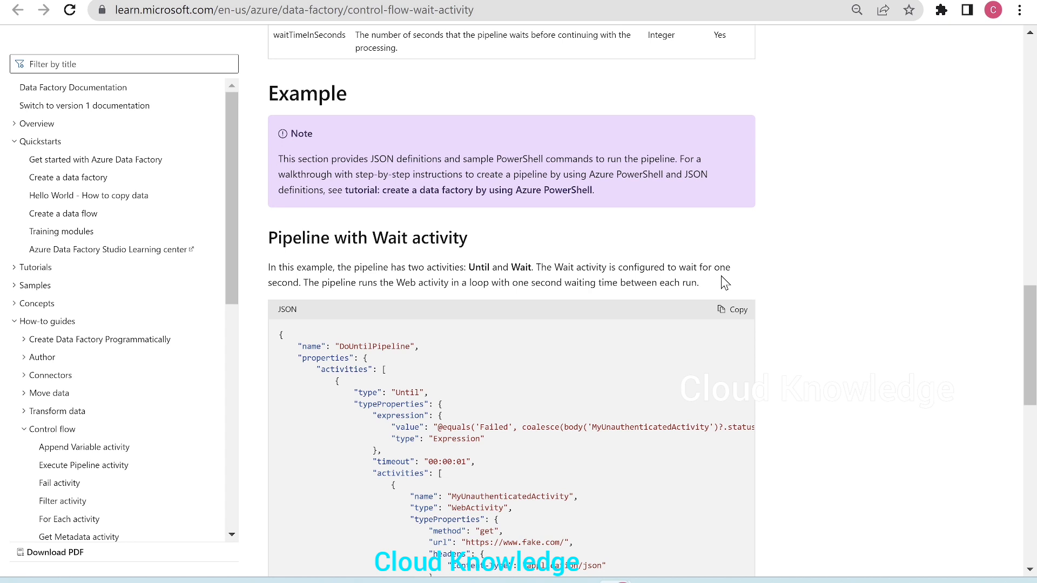
Switch to the Wait Activity whiteboard and draw a small circle labelled "IN" beside a large circle labelled "OUT".
left_click(652, 582)
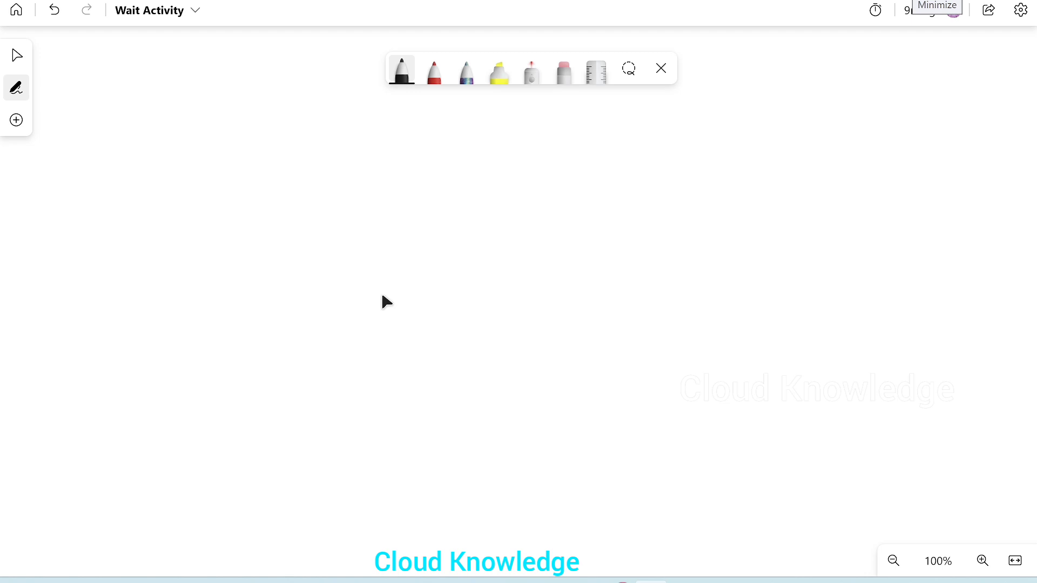
mouse_move(87, 247)
left_mouse_down()
mouse_move(106, 341)
mouse_move(65, 279)
left_mouse_up()
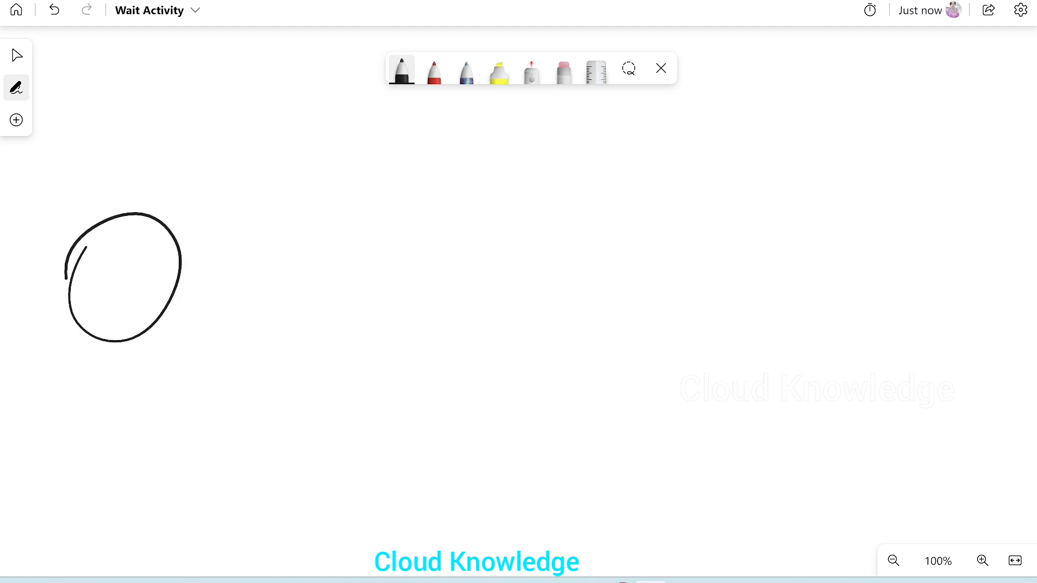
left_click_drag(84, 178, 97, 208)
left_click_drag(100, 174, 133, 177)
mouse_move(370, 140)
left_mouse_down()
mouse_move(393, 335)
mouse_move(374, 147)
left_mouse_up()
mouse_move(344, 102)
left_mouse_down()
mouse_move(363, 138)
mouse_move(367, 93)
left_mouse_up()
mouse_move(394, 98)
left_mouse_down()
mouse_move(402, 121)
mouse_move(412, 93)
left_mouse_up()
mouse_move(421, 100)
left_mouse_down()
mouse_move(460, 87)
mouse_move(452, 124)
left_mouse_up()
Draw a short line inside the IN circle and label it "file1".
mouse_move(100, 261)
left_mouse_down()
mouse_move(115, 256)
mouse_move(100, 261)
left_mouse_up()
left_click(171, 218)
mouse_move(172, 221)
left_mouse_down()
mouse_move(181, 253)
mouse_move(189, 215)
left_mouse_up()
left_click_drag(185, 221, 189, 237)
left_click(191, 207)
mouse_move(209, 202)
left_mouse_down()
mouse_move(211, 222)
mouse_move(232, 219)
left_mouse_up()
left_click_drag(247, 184, 253, 219)
left_click(259, 236)
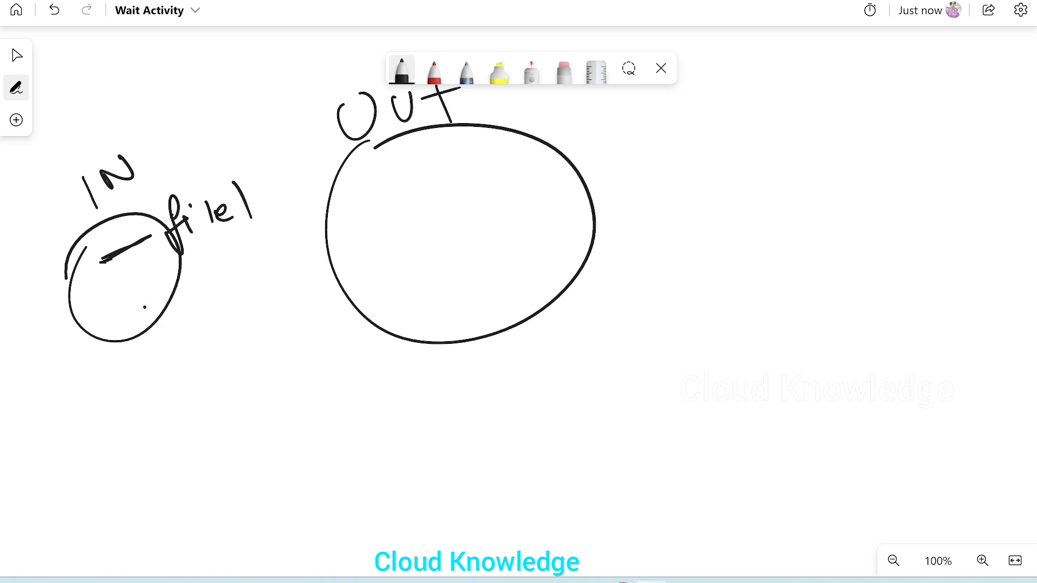
Draw an arrow from the IN circle to the OUT circle and write "If exists" above it.
mouse_move(123, 323)
left_mouse_down()
mouse_move(313, 290)
mouse_move(425, 230)
mouse_move(405, 253)
mouse_move(421, 233)
left_mouse_up()
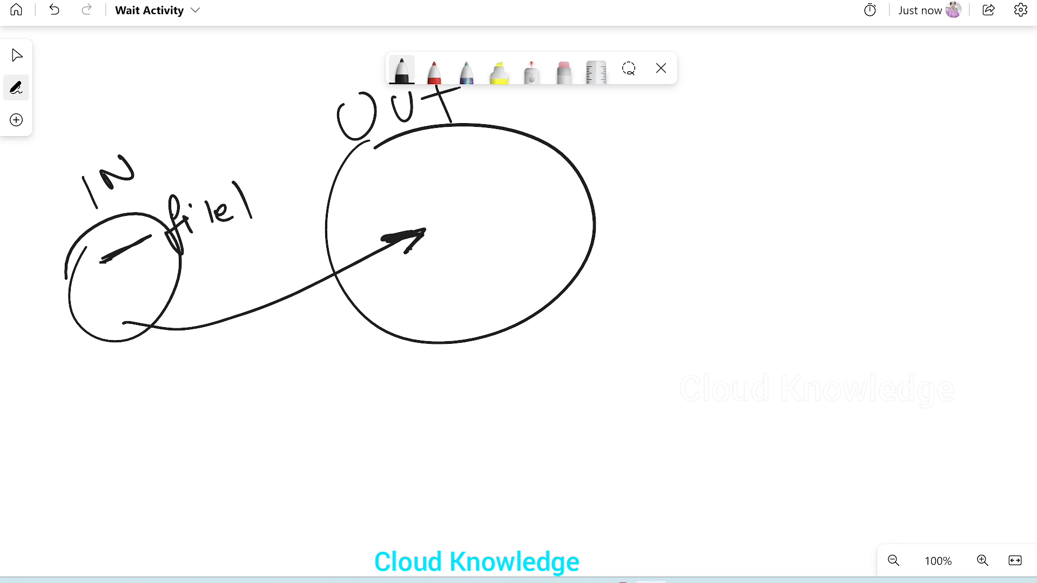
left_click_drag(260, 218, 280, 278)
left_click_drag(296, 216, 315, 298)
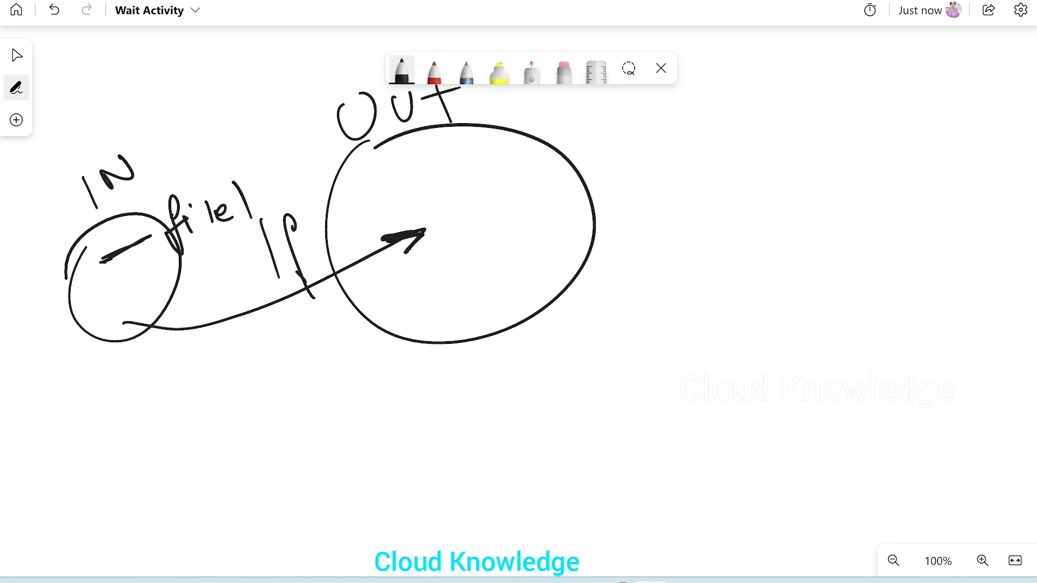
left_click_drag(312, 247, 291, 274)
mouse_move(329, 232)
left_mouse_down()
mouse_move(367, 203)
mouse_move(359, 222)
left_mouse_up()
mouse_move(380, 205)
left_mouse_down()
mouse_move(359, 227)
mouse_move(382, 224)
left_mouse_up()
mouse_move(400, 229)
left_mouse_down()
mouse_move(415, 165)
mouse_move(446, 163)
left_mouse_up()
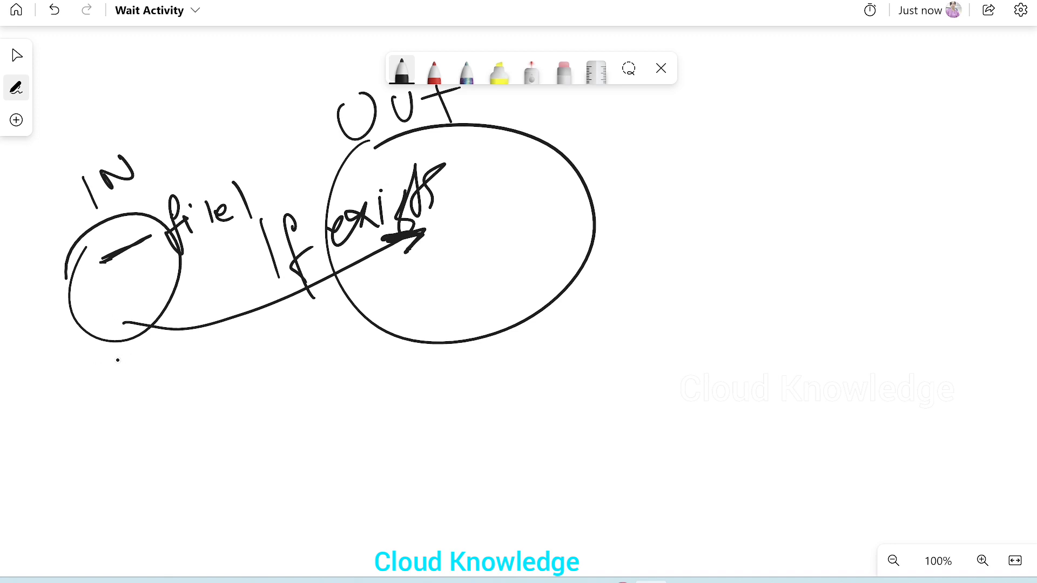
Write "Get Meta" below the IN circle.
mouse_move(82, 370)
left_mouse_down()
mouse_move(62, 427)
mouse_move(133, 415)
left_mouse_up()
mouse_move(131, 378)
left_mouse_down()
mouse_move(147, 346)
mouse_move(159, 372)
left_mouse_up()
mouse_move(168, 364)
left_mouse_down()
mouse_move(180, 338)
mouse_move(213, 330)
mouse_move(226, 301)
mouse_move(246, 314)
left_mouse_up()
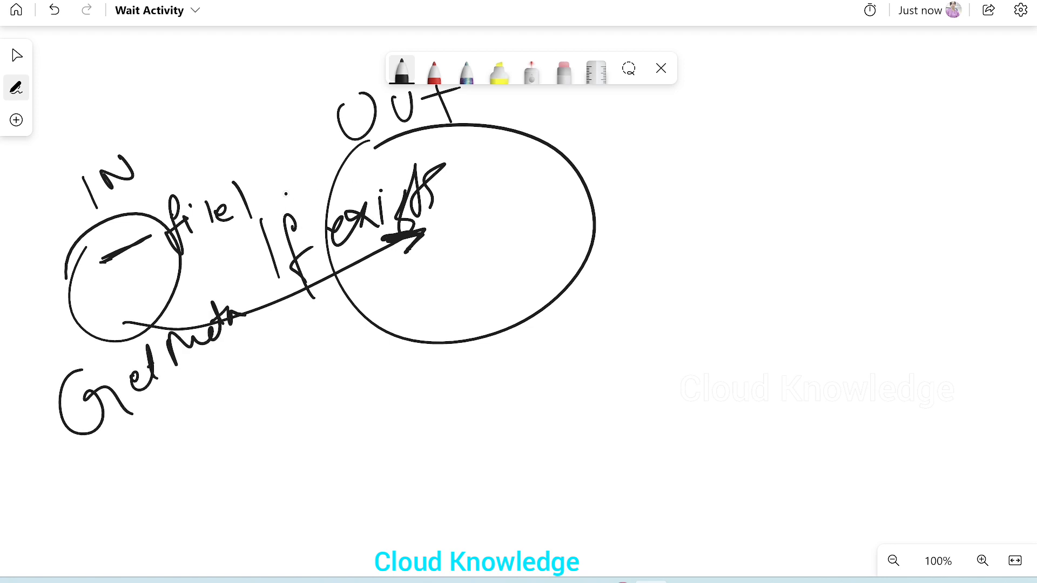
Circle the word "If" and draw a downward arrow from it to the handwritten label "If condition".
mouse_move(252, 196)
left_mouse_down()
mouse_move(295, 311)
mouse_move(250, 199)
left_mouse_up()
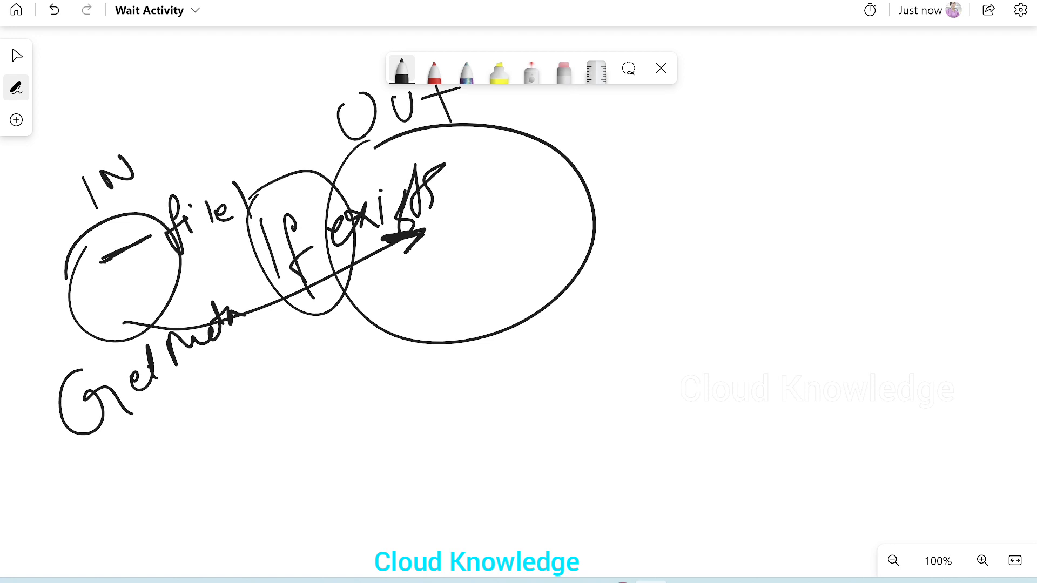
mouse_move(306, 299)
left_mouse_down()
mouse_move(331, 370)
mouse_move(344, 332)
left_mouse_up()
left_click_drag(350, 390, 361, 438)
left_click_drag(384, 379, 384, 450)
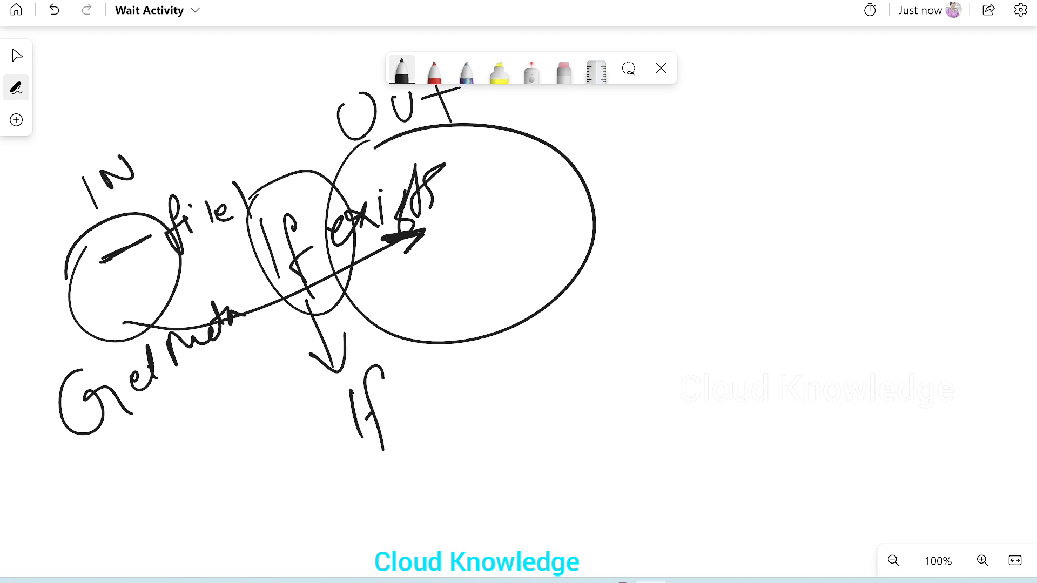
left_click_drag(373, 410, 385, 402)
mouse_move(430, 384)
left_mouse_down()
mouse_move(427, 400)
mouse_move(492, 351)
mouse_move(507, 367)
left_mouse_up()
left_click_drag(486, 327, 489, 359)
left_click_drag(507, 357, 521, 338)
left_click_drag(524, 318, 534, 342)
left_click_drag(532, 332, 556, 326)
mouse_move(577, 313)
left_mouse_down()
mouse_move(601, 294)
mouse_move(657, 289)
mouse_move(677, 267)
left_mouse_up()
left_click(709, 230)
left_click(713, 261)
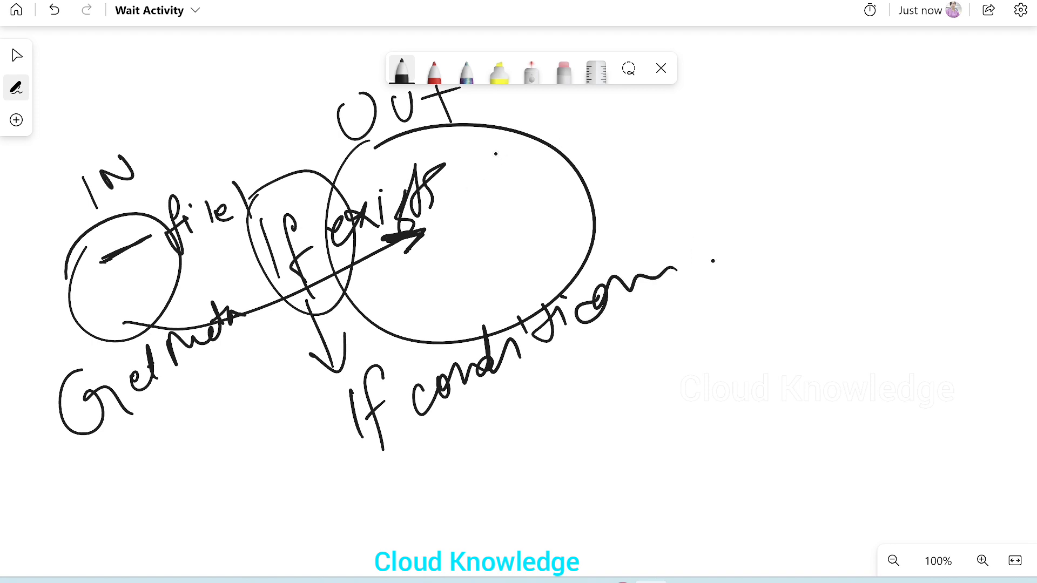
Sketch a box across the upper part of the OUT circle and write "copy" in it.
left_click_drag(457, 202, 626, 132)
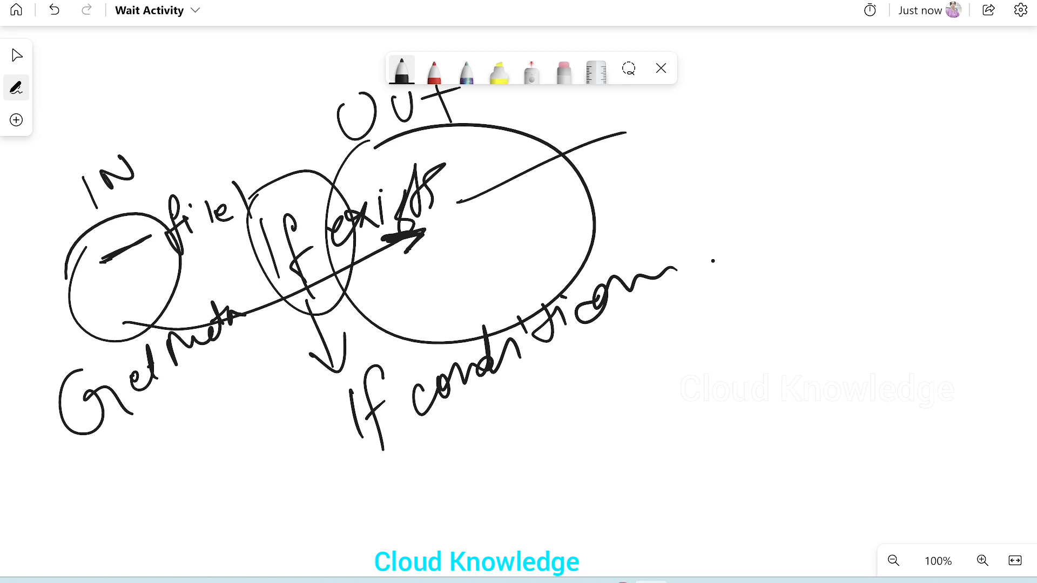
mouse_move(486, 213)
left_mouse_down()
mouse_move(594, 94)
mouse_move(648, 161)
left_mouse_up()
left_click_drag(520, 147, 522, 173)
left_click_drag(540, 140, 595, 130)
left_click_drag(599, 112, 606, 136)
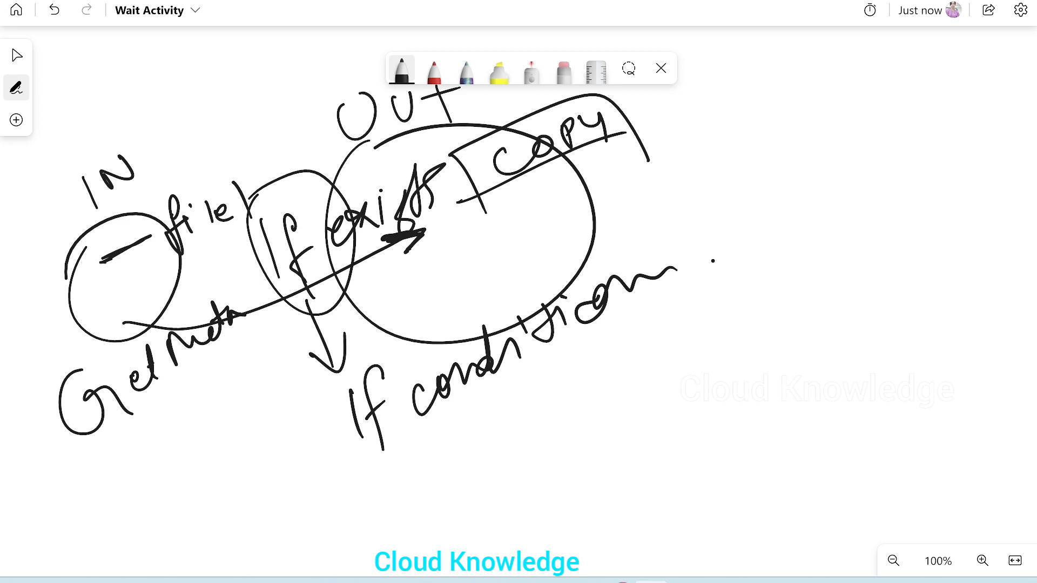
Add a check mark under "Get Meta" and sketch a box labelled "Wait" beside the OUT circle.
left_click_drag(136, 433, 193, 376)
mouse_move(604, 203)
left_mouse_down()
mouse_move(778, 123)
mouse_move(653, 360)
left_mouse_up()
mouse_move(676, 201)
left_mouse_down()
mouse_move(686, 216)
mouse_move(795, 160)
mouse_move(810, 186)
left_mouse_up()
left_click(775, 141)
left_click_drag(813, 139, 856, 172)
left_click_drag(812, 165, 845, 148)
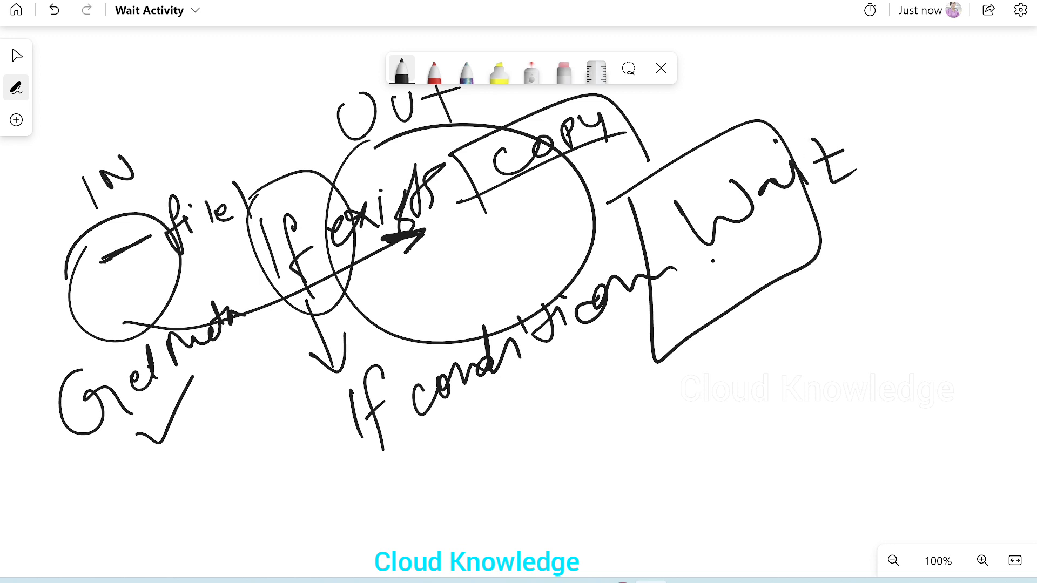
Retrace the IN circle and add check marks beside the IN circle, the copy box and the Wait box.
left_click_drag(23, 341, 63, 268)
left_click_drag(783, 250, 882, 140)
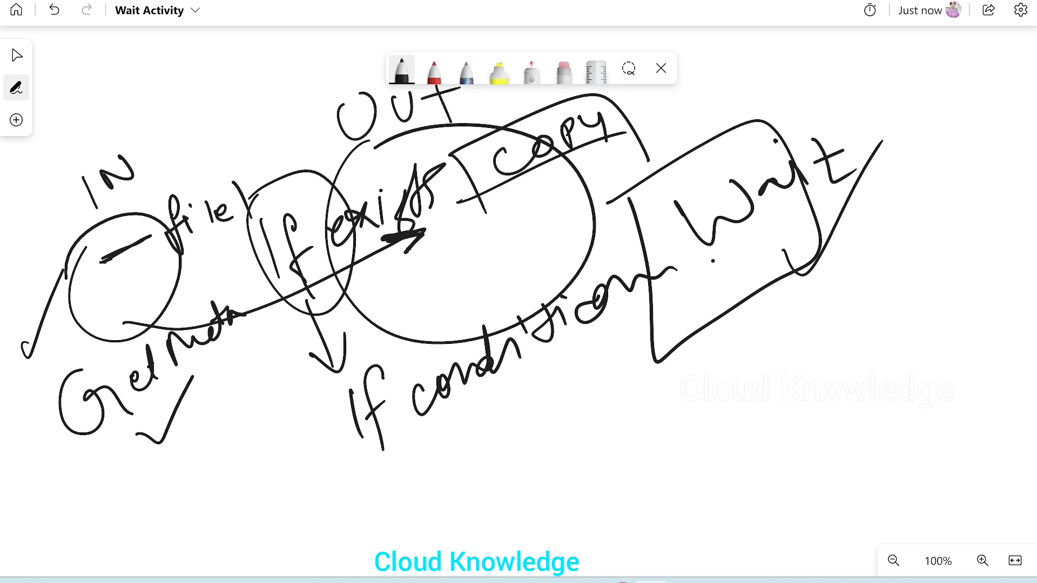
left_click_drag(101, 249, 79, 249)
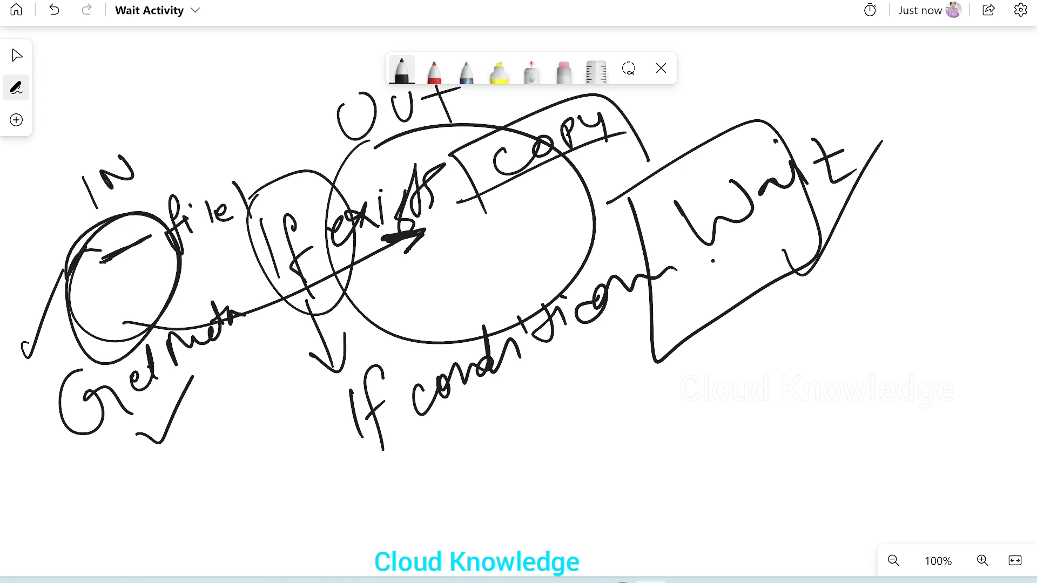
mouse_move(589, 156)
left_mouse_down()
mouse_move(637, 147)
mouse_move(723, 49)
left_mouse_up()
mouse_move(786, 250)
left_mouse_down()
mouse_move(826, 254)
mouse_move(925, 110)
left_mouse_up()
mouse_move(807, 256)
left_mouse_down()
mouse_move(821, 273)
mouse_move(942, 129)
left_mouse_up()
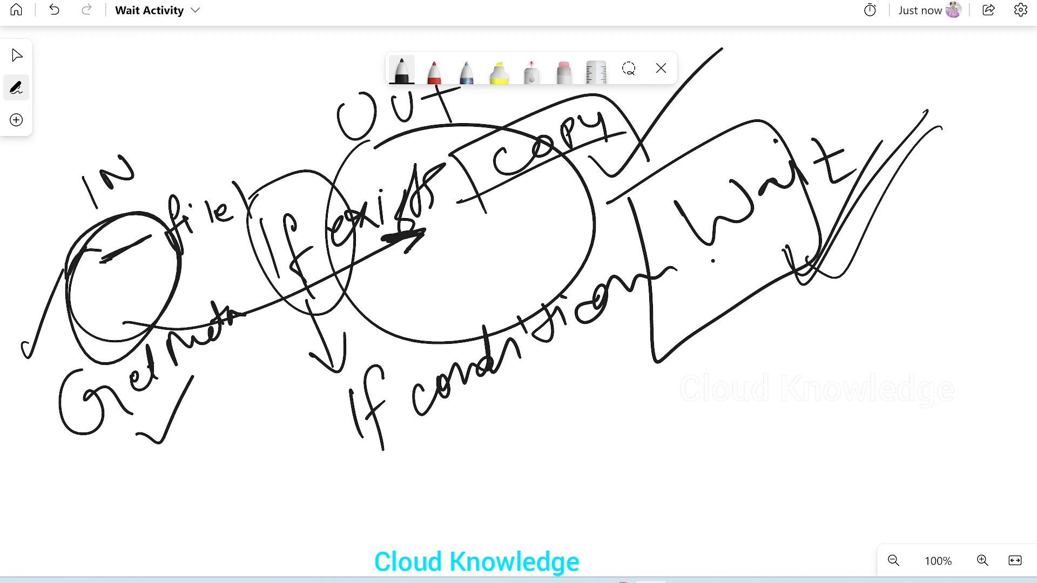
Enclose the whole diagram in a large ellipse and draw an arrow from it to the handwritten label "Until".
mouse_move(184, 81)
left_mouse_down()
mouse_move(124, 427)
mouse_move(897, 186)
mouse_move(162, 87)
mouse_move(106, 135)
left_mouse_up()
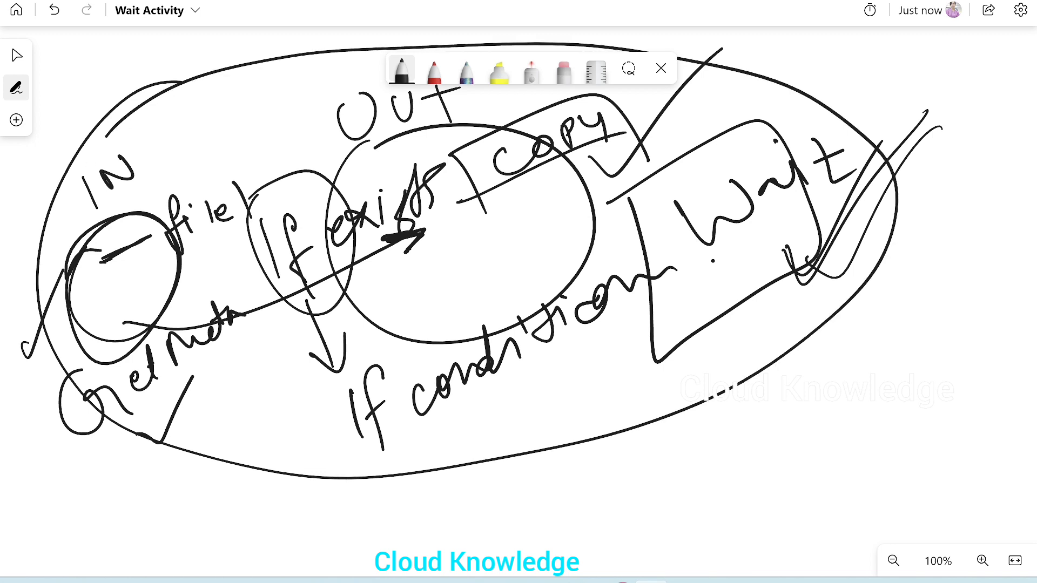
left_click_drag(660, 393, 687, 463)
left_click_drag(655, 436, 700, 471)
mouse_move(717, 436)
left_mouse_down()
mouse_move(745, 483)
mouse_move(770, 414)
left_mouse_up()
mouse_move(778, 469)
left_mouse_down()
mouse_move(794, 436)
mouse_move(806, 467)
left_mouse_up()
mouse_move(822, 388)
left_mouse_down()
mouse_move(854, 446)
mouse_move(835, 422)
left_mouse_up()
left_click_drag(842, 416, 874, 432)
left_click(855, 381)
left_click_drag(912, 378, 896, 440)
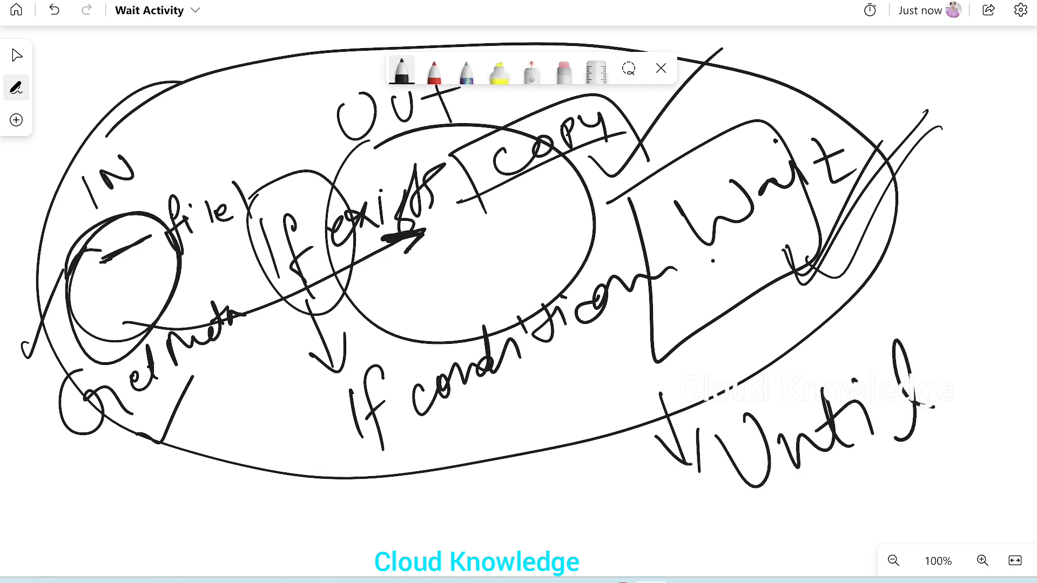
Underline "Get Meta", "If", "copy", "Wait" and "Until" in the diagram for emphasis.
left_click_drag(181, 376, 221, 355)
left_click_drag(339, 263, 295, 293)
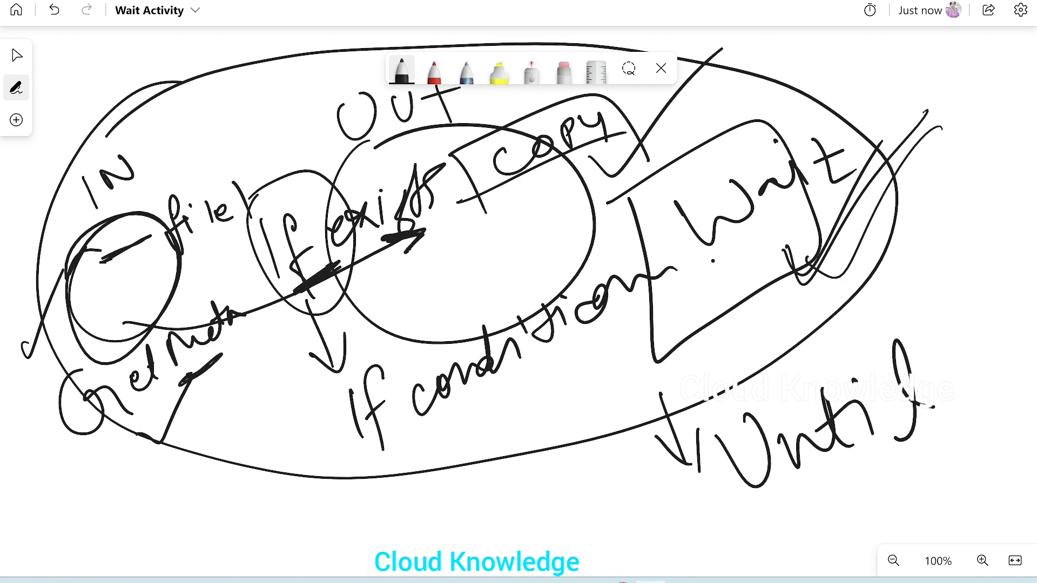
left_click_drag(536, 189, 514, 198)
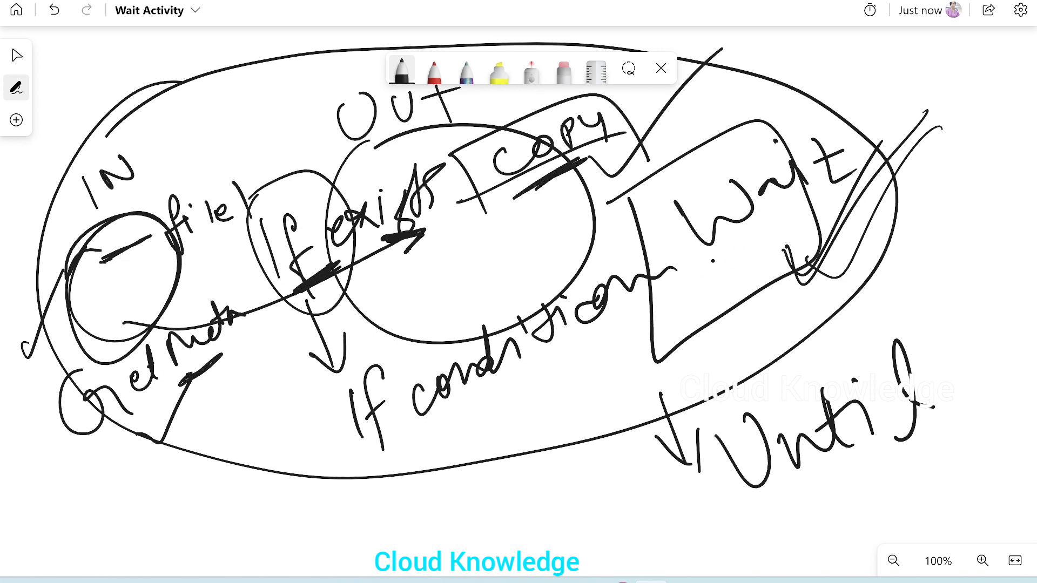
mouse_move(713, 261)
left_mouse_down()
mouse_move(771, 240)
mouse_move(710, 279)
left_mouse_up()
mouse_move(762, 511)
left_mouse_down()
mouse_move(827, 478)
mouse_move(756, 519)
left_mouse_up()
left_click_drag(833, 486, 802, 500)
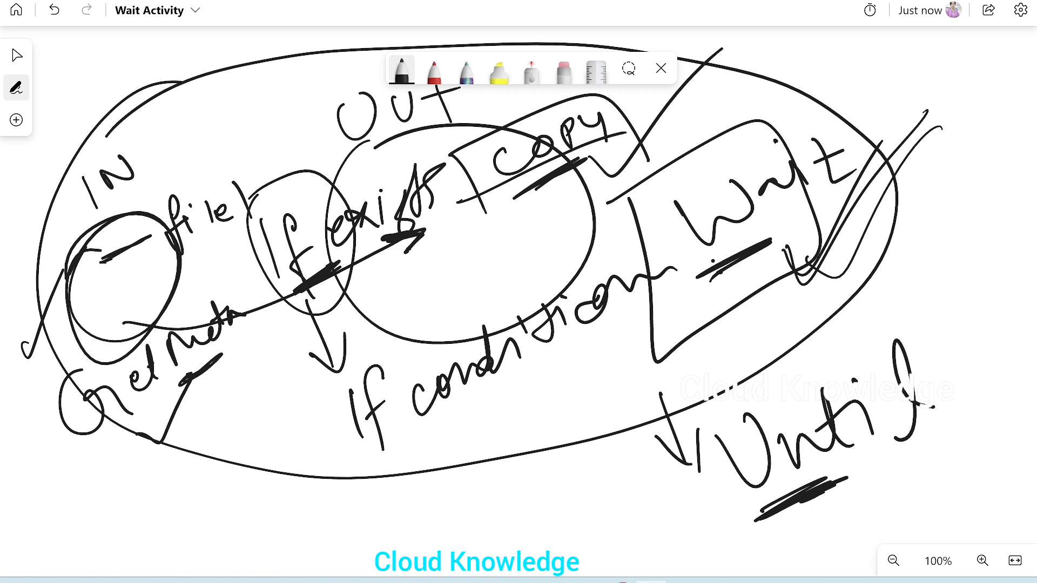
Switch to the adf-cloudknowledge data factory in Azure Data Factory and create a new pipeline.
mouse_move(616, 581)
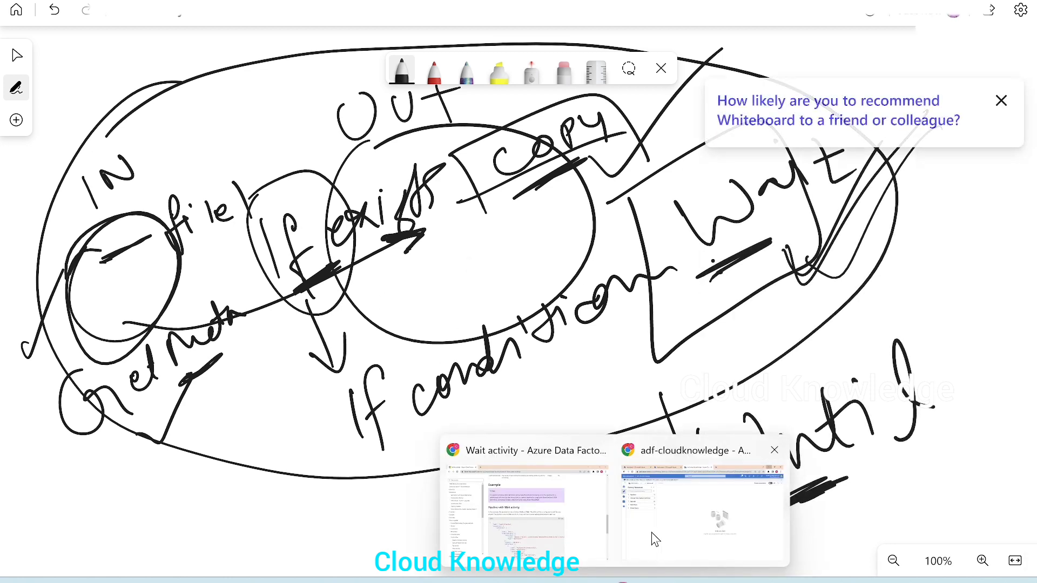
left_click(655, 539)
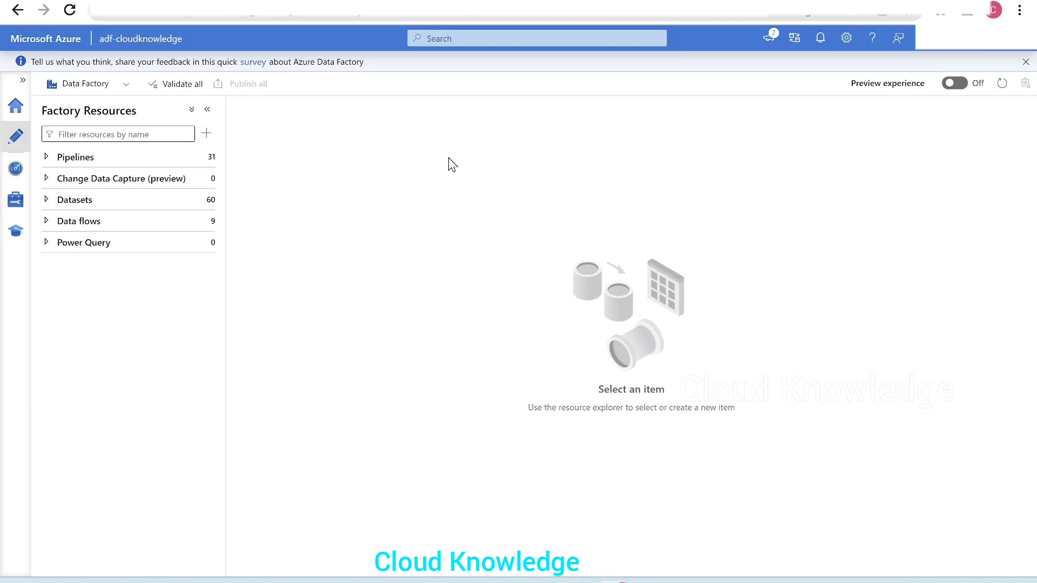
left_click(206, 133)
mouse_move(234, 156)
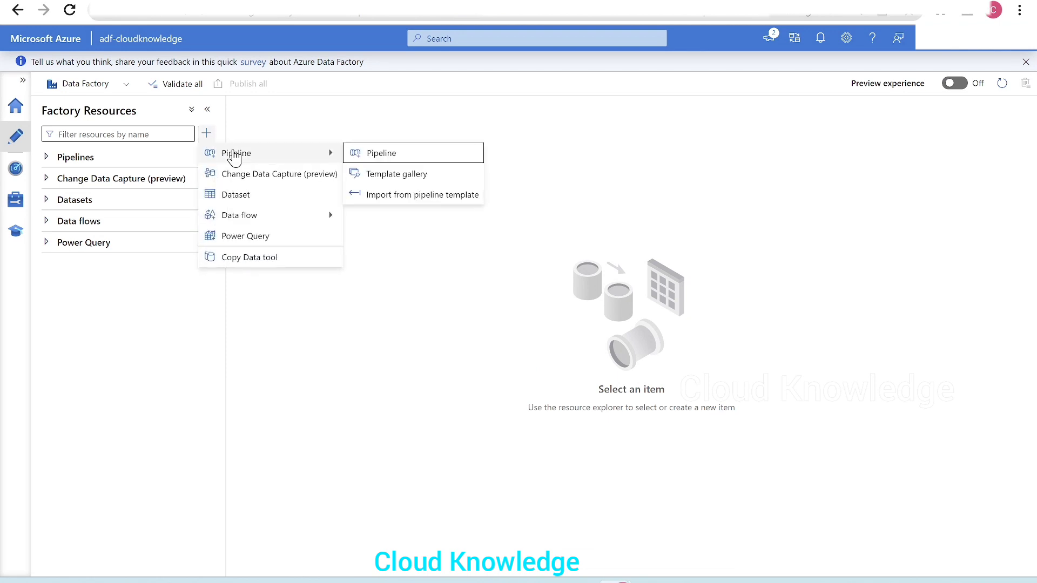
left_click(389, 155)
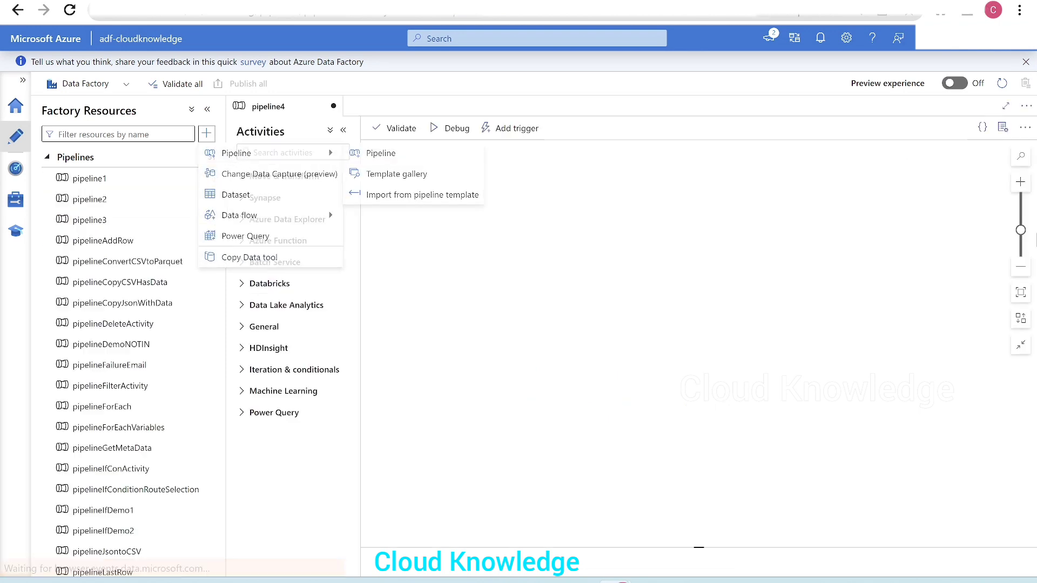
Rename the new pipeline as pipelineWaitDemo1, then hide its properties and collapse the Factory Resources list.
left_click(1003, 127)
left_click(942, 224)
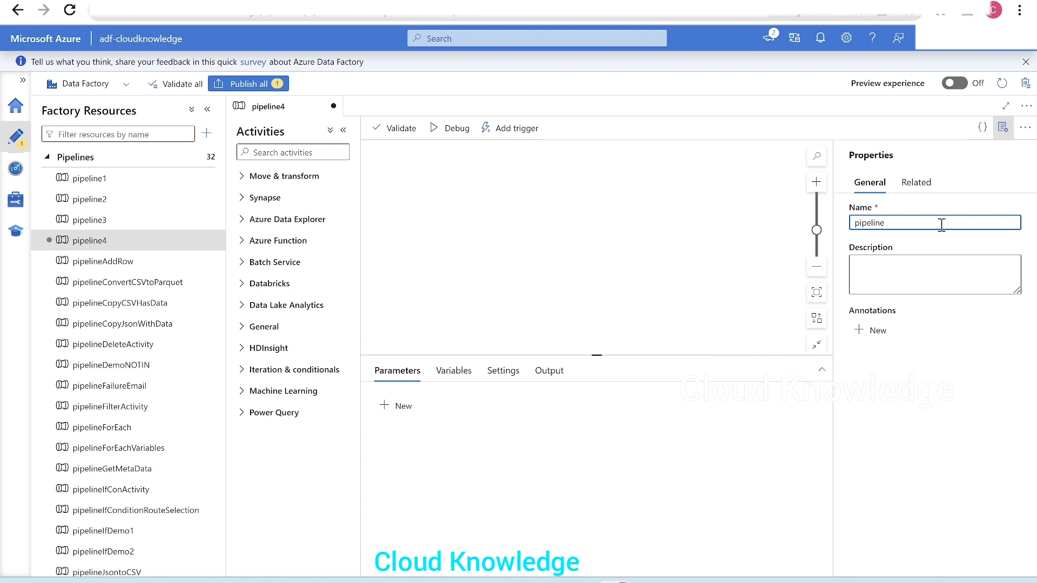
type("WaitDemo1")
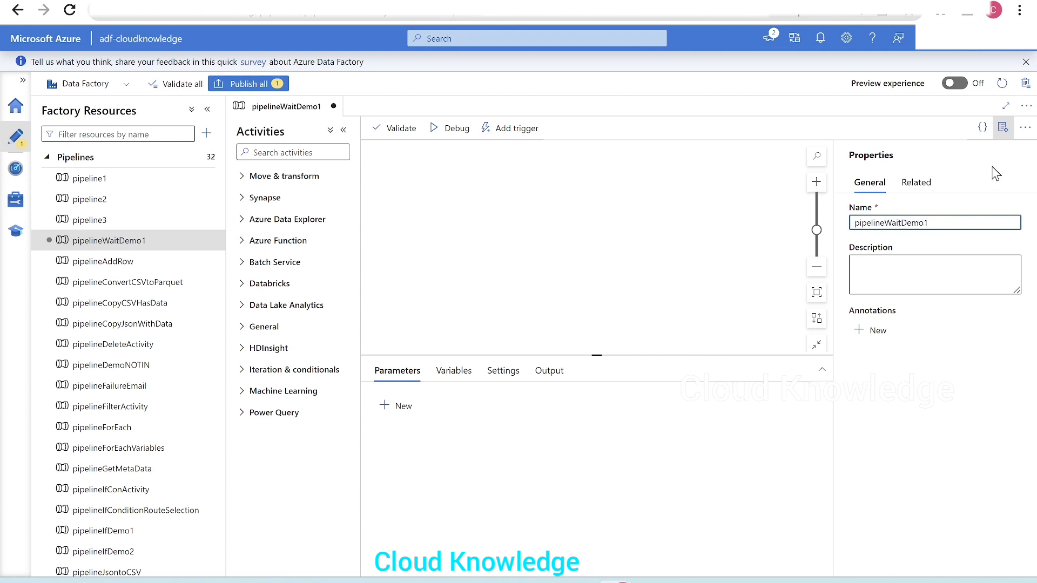
left_click(1002, 128)
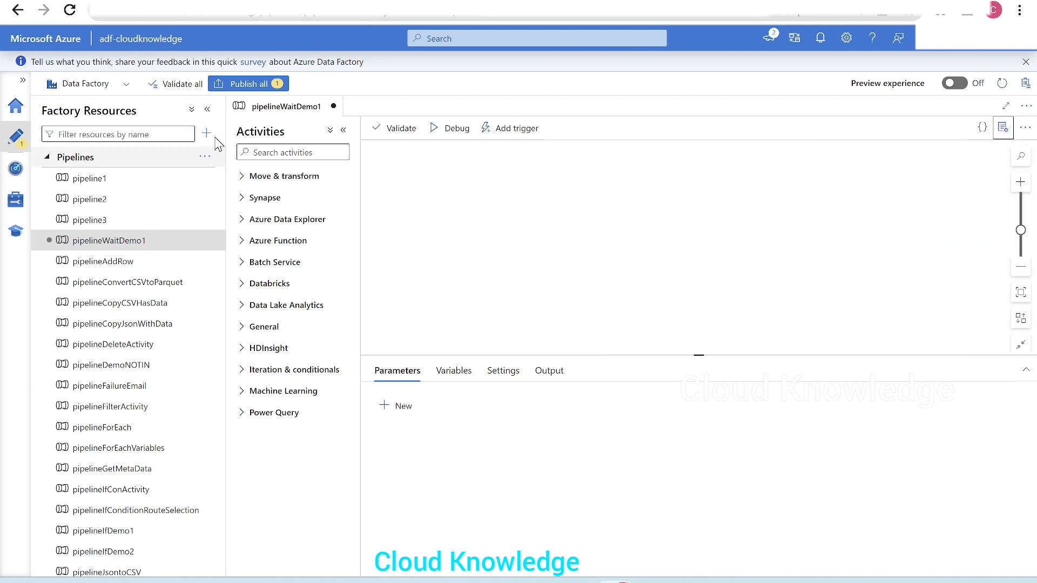
left_click(206, 109)
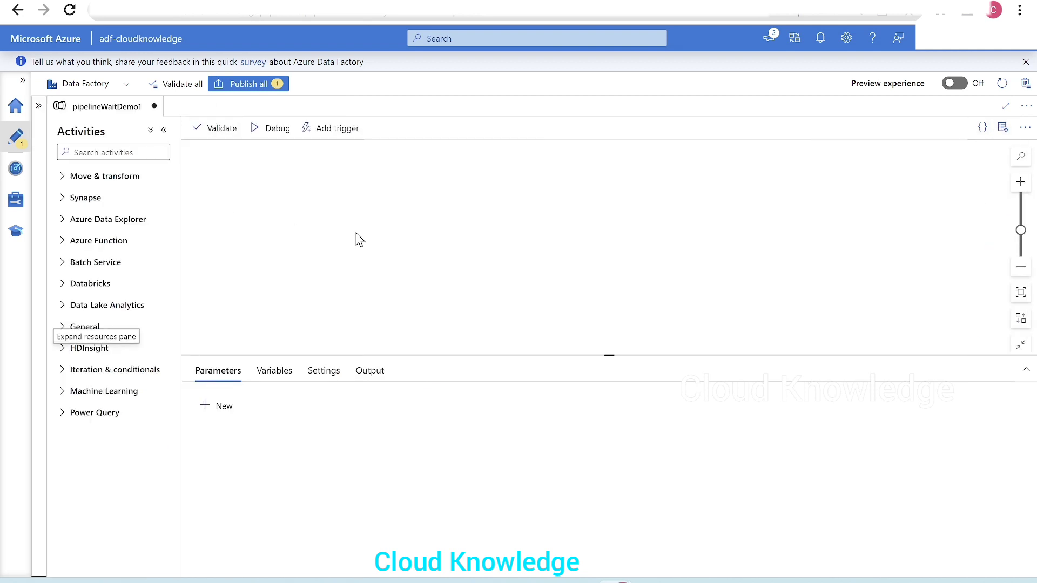
Switch to Whiteboard, dismiss the feedback survey, review the Until-loop diagram and return to Azure Data Factory.
key("alt+Tab")
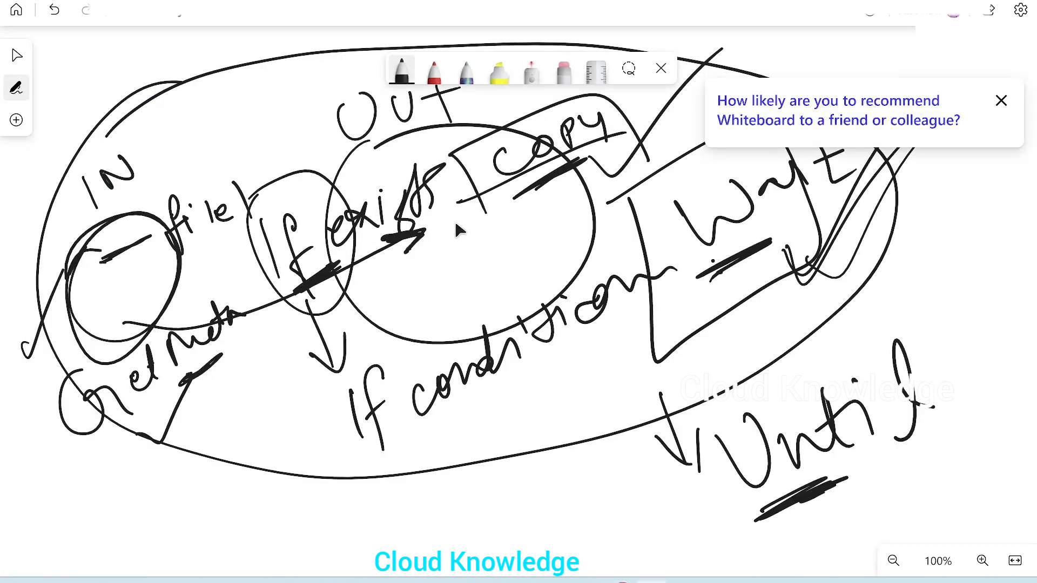
left_click(1001, 102)
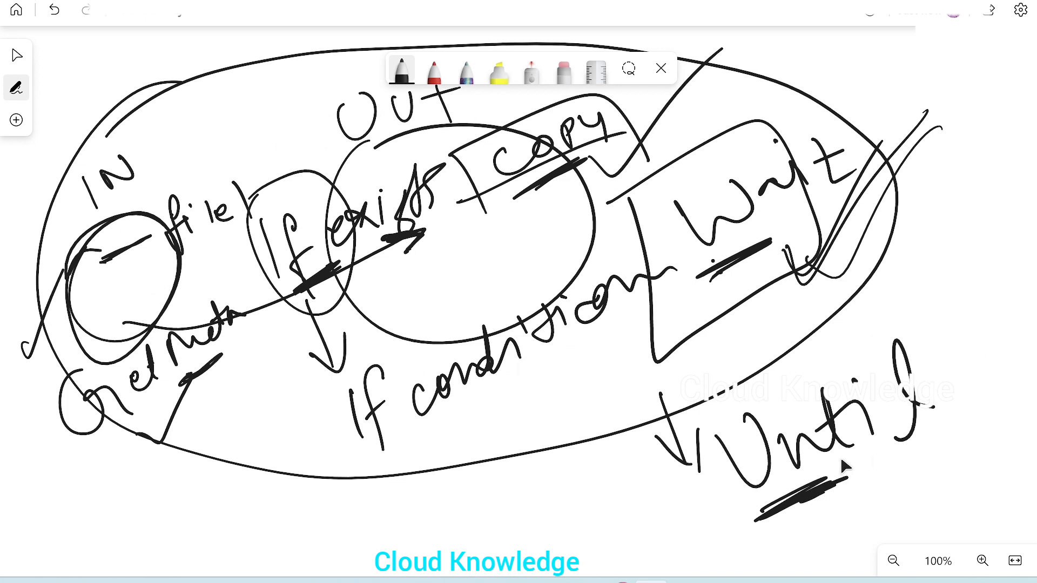
key("alt+Tab")
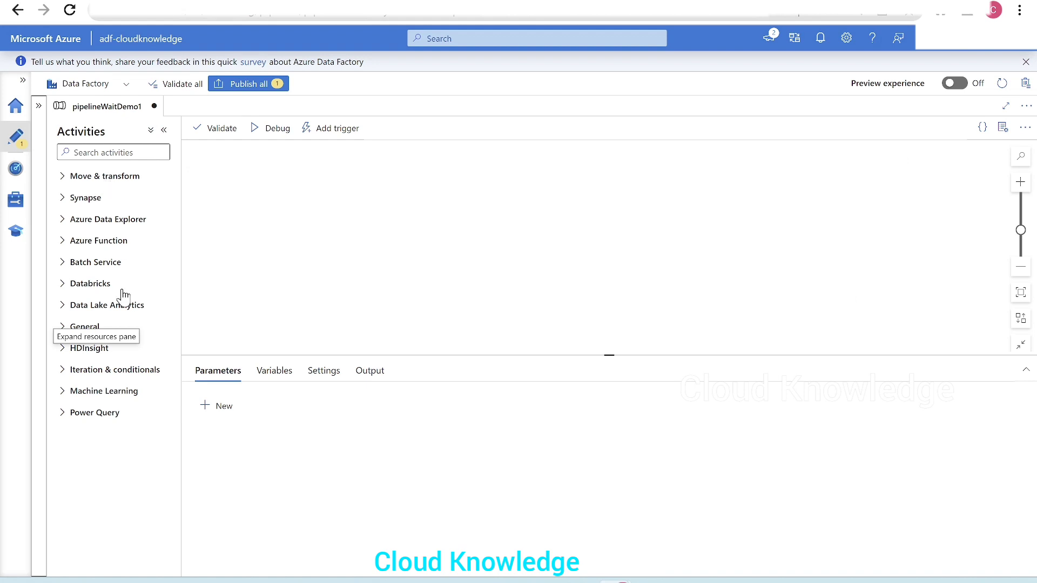
Add a Get Metadata activity from the General group to the pipeline canvas and enlarge its configuration area.
left_click(93, 327)
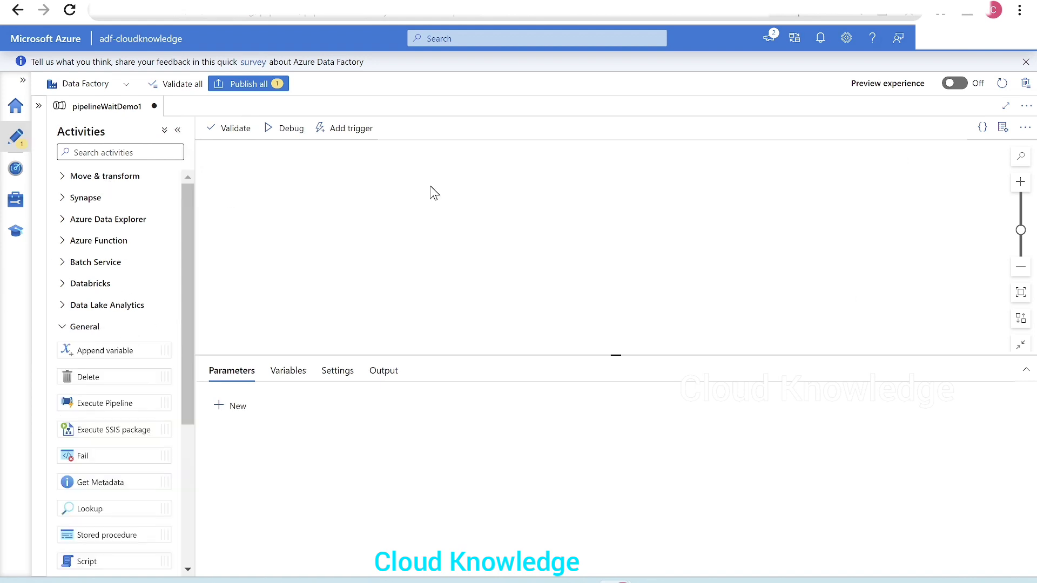
scroll(148, 365, "down", 3)
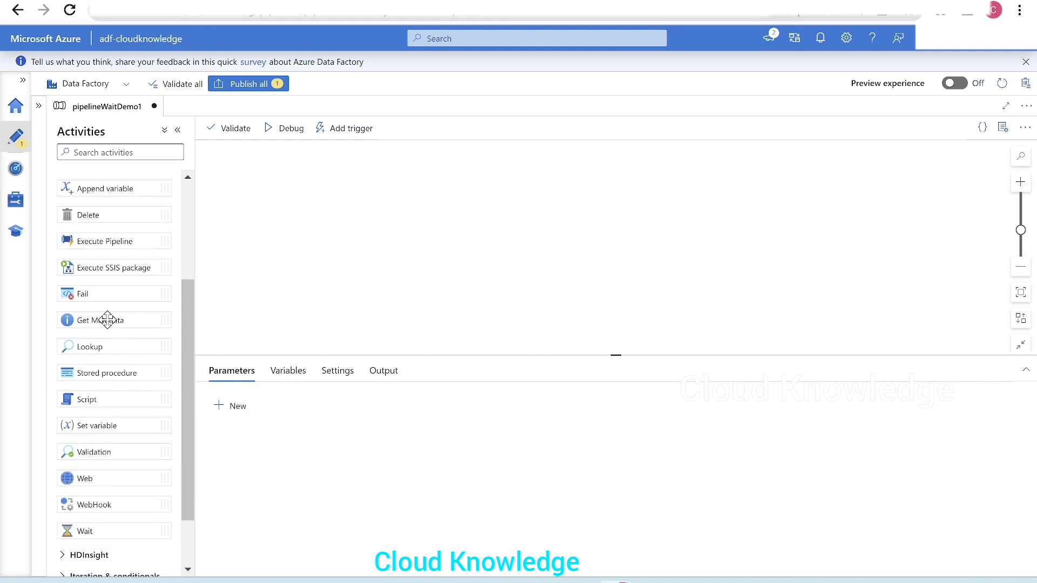
left_click_drag(109, 322, 349, 193)
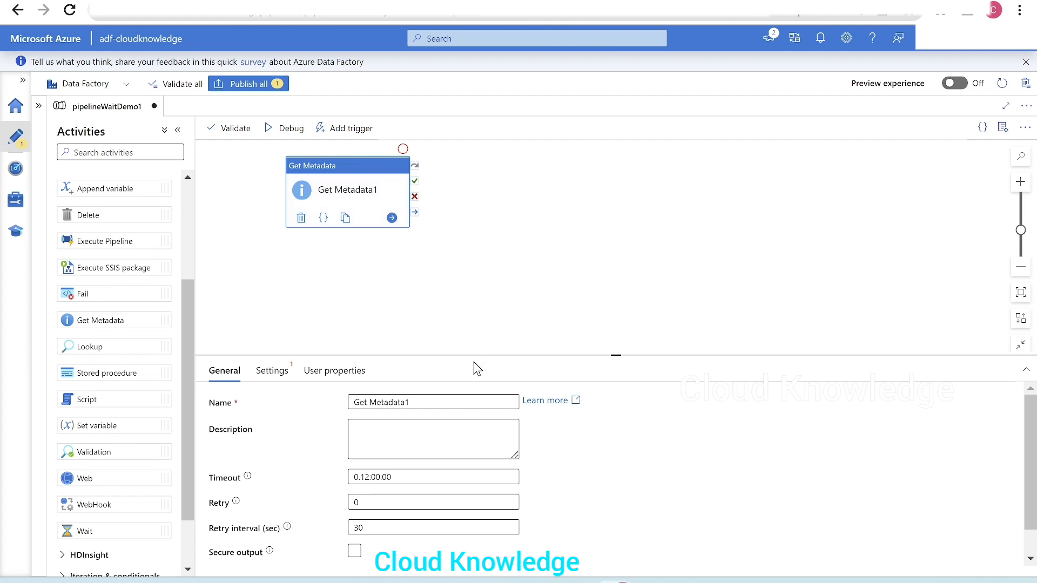
left_click_drag(471, 353, 463, 303)
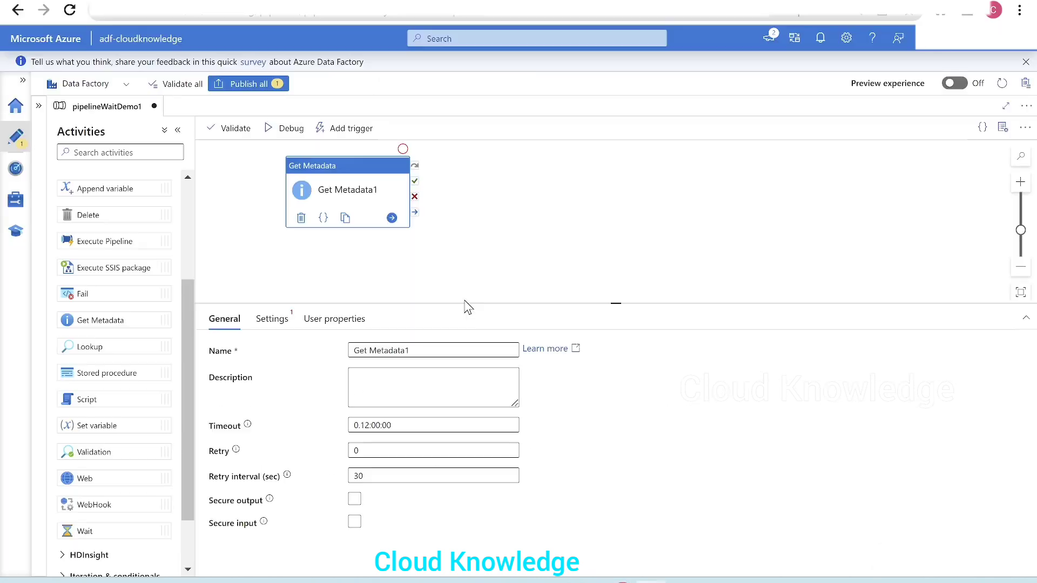
Switch to the Azure Data Factory documentation and open the Get Metadata activity article in a new browser tab.
mouse_move(638, 580)
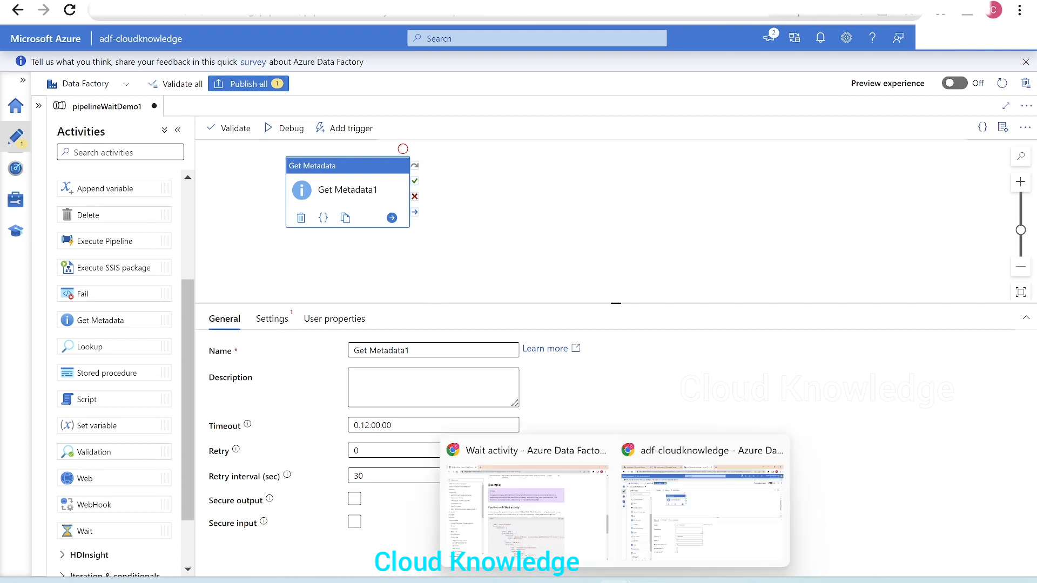
left_click(519, 498)
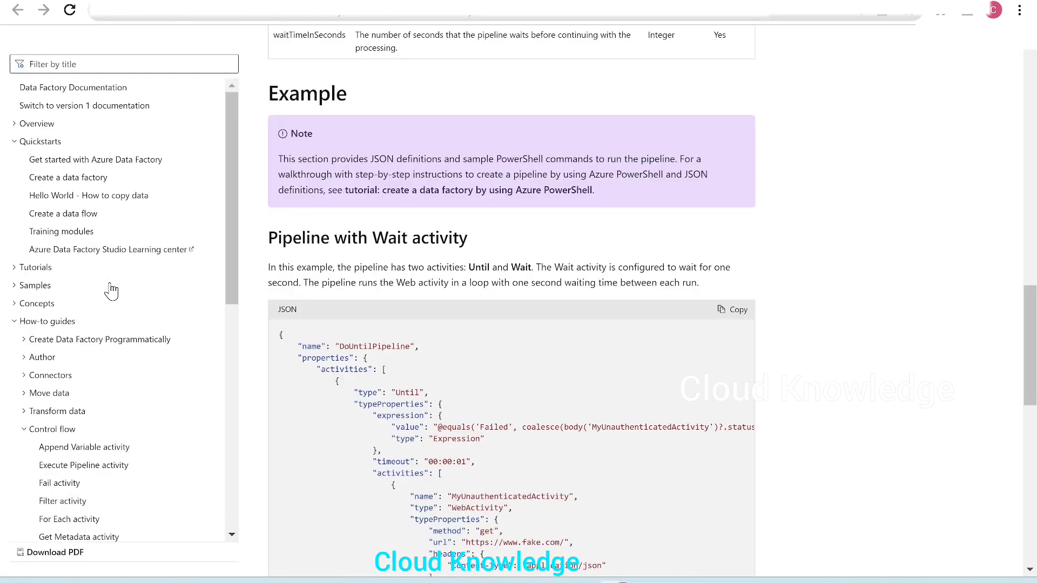
scroll(111, 289, "down", 4)
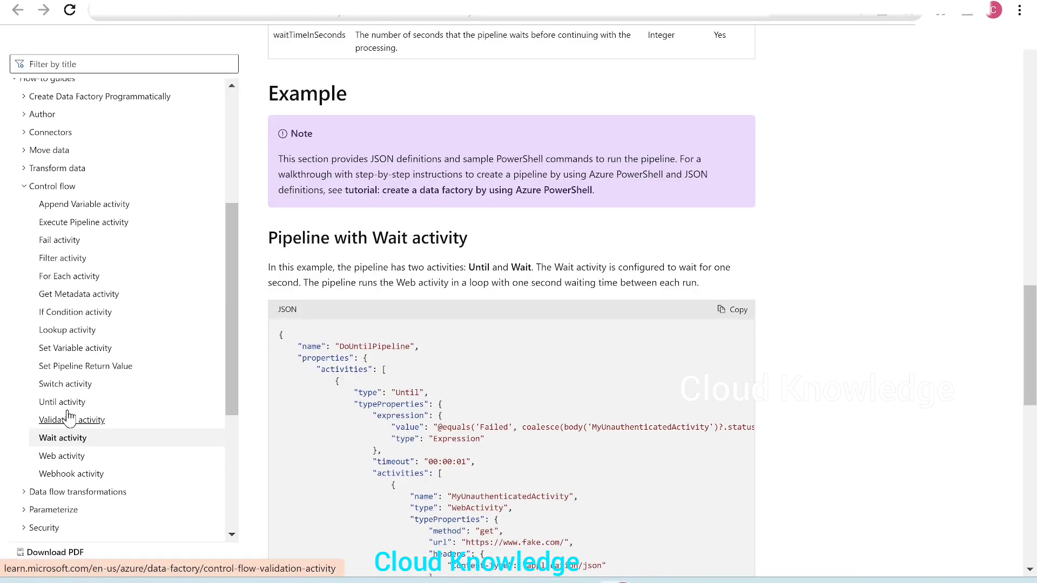
right_click(75, 295)
left_click(115, 309)
left_click(757, 2)
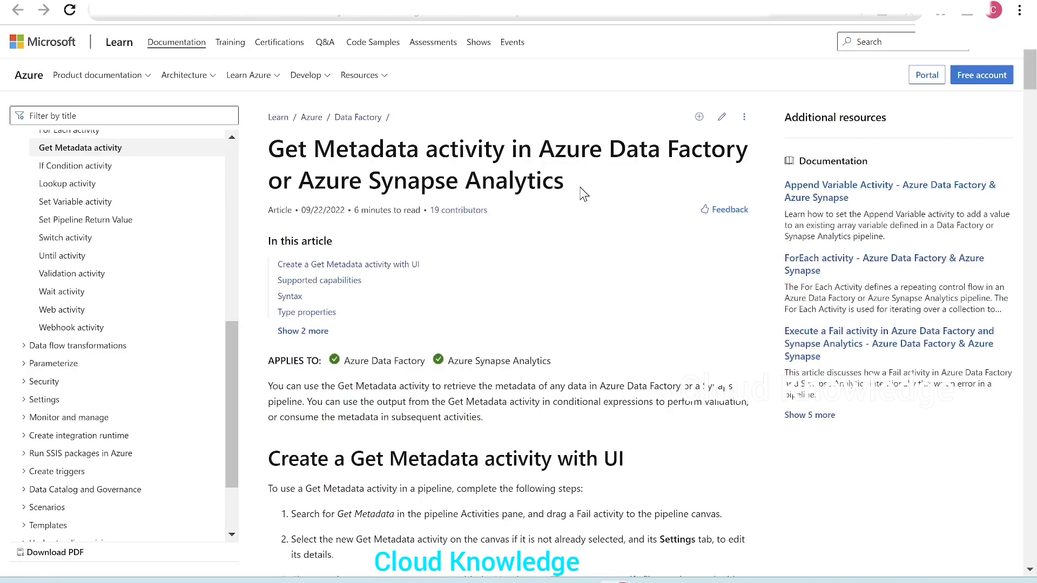
Examine the Get Metadata article's introduction, creation steps and supported connectors, down to the Metadata options section.
scroll(562, 287, "down", 7)
scroll(563, 285, "up", 4)
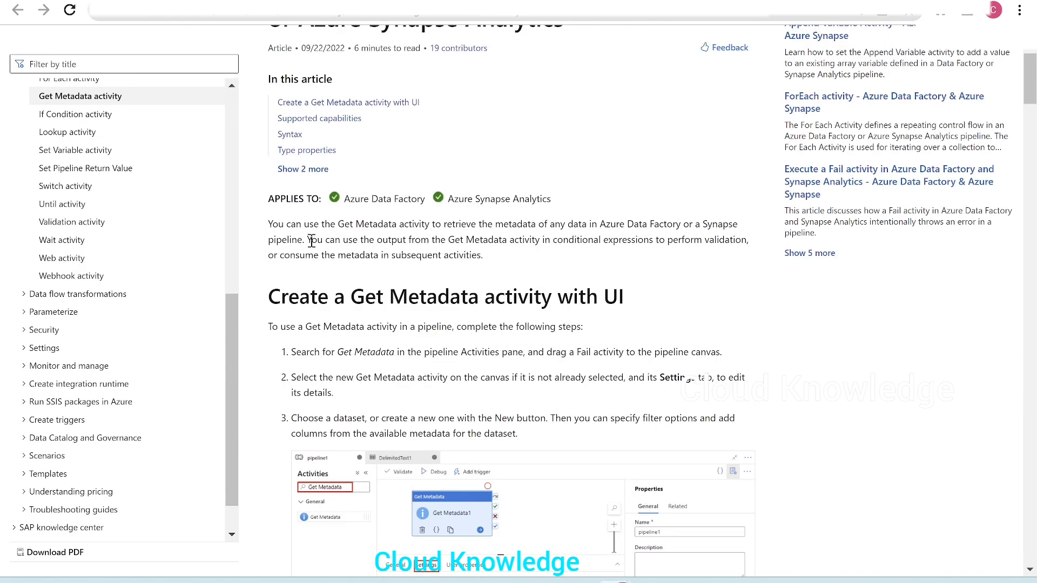
left_click_drag(424, 221, 610, 225)
scroll(679, 380, "down", 20)
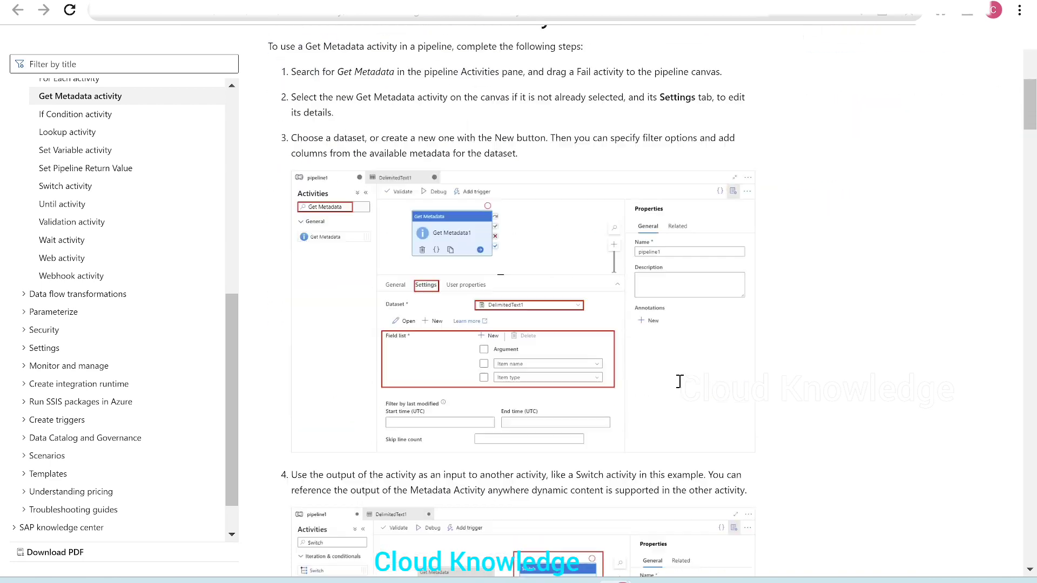
scroll(679, 388, "down", 13)
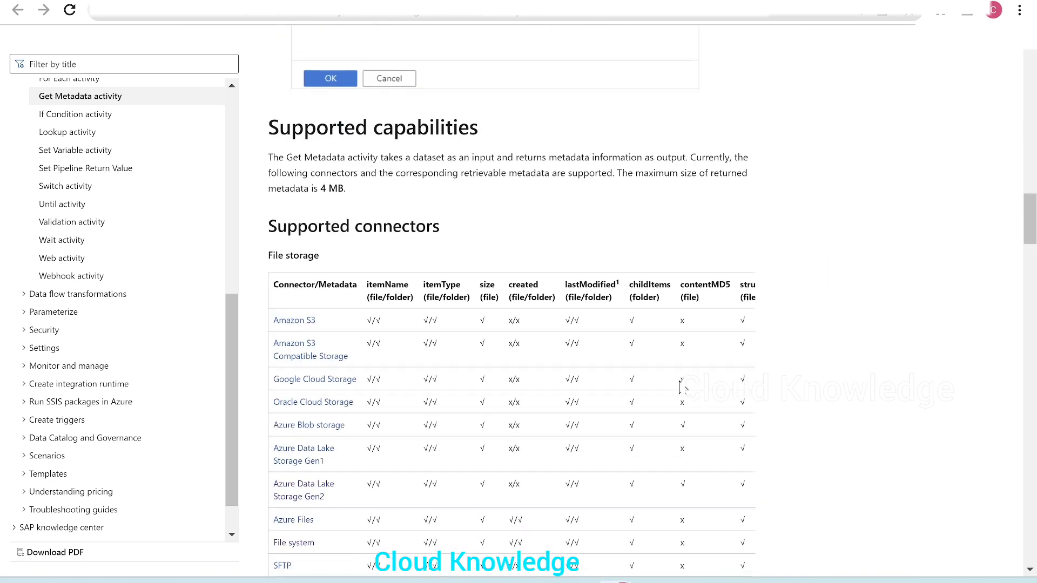
scroll(680, 382, "down", 9)
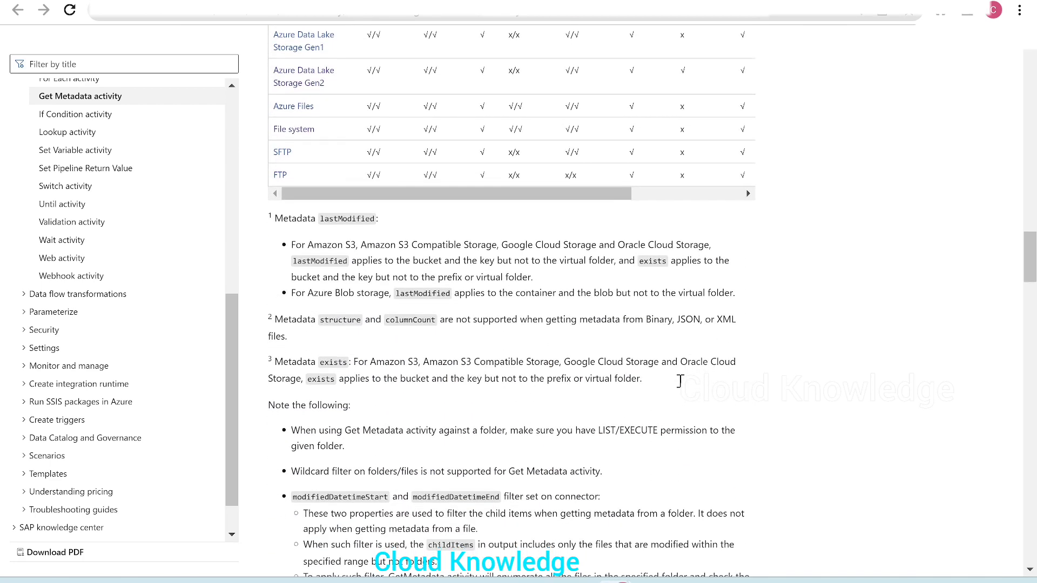
scroll(679, 388, "down", 9)
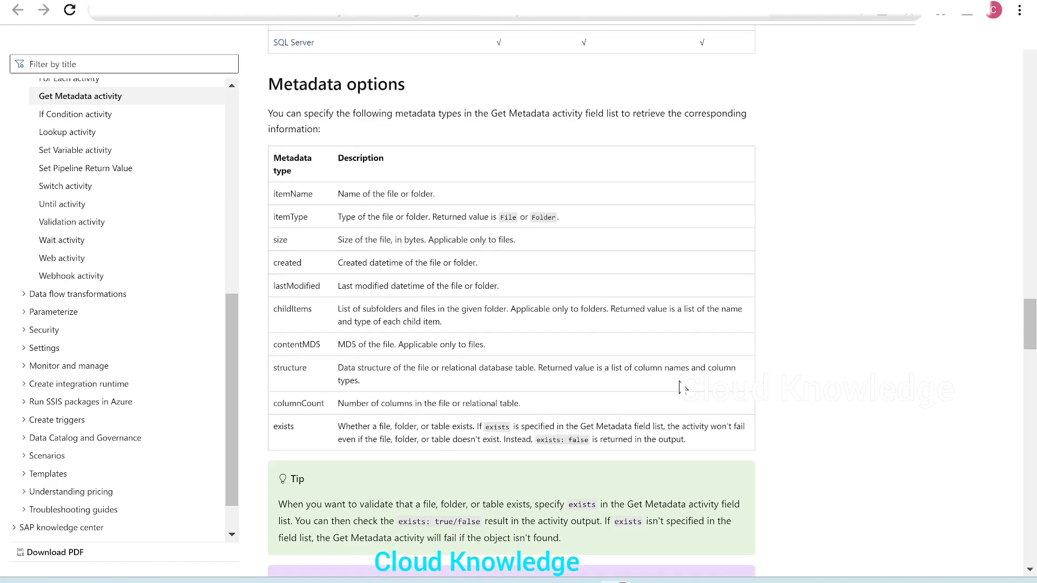
Highlight the table of metadata types under Metadata options and look over its entries down to exists.
scroll(679, 388, "up", 3)
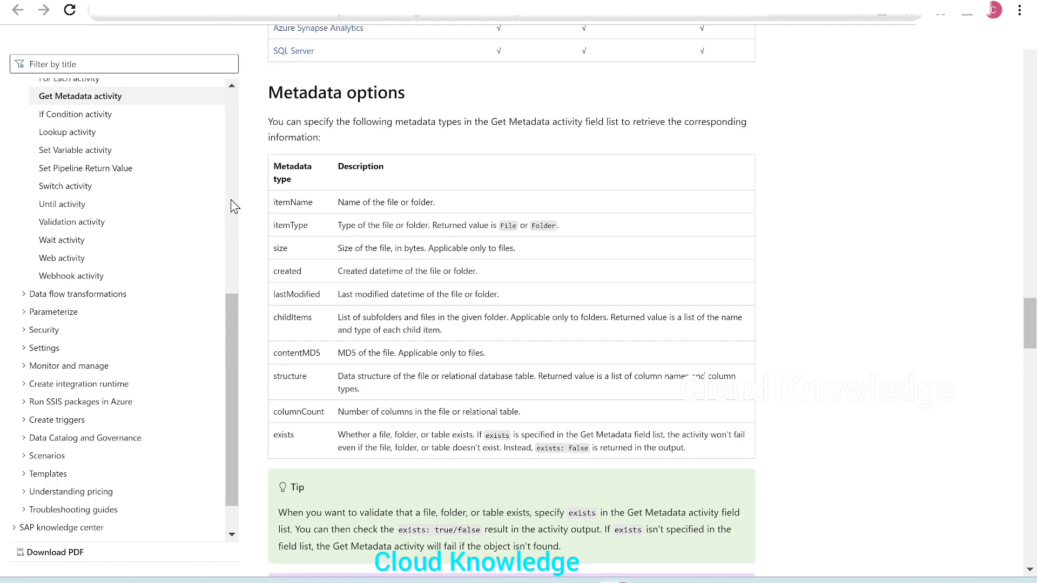
left_click_drag(272, 163, 671, 444)
left_click(364, 281)
scroll(364, 281, "down", 1)
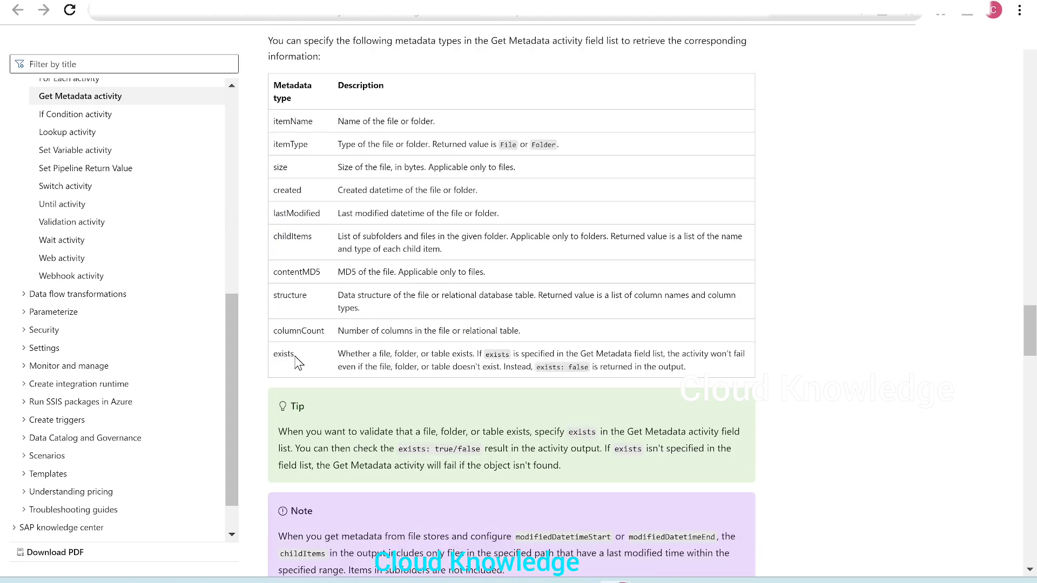
Read the description of the exists metadata type, highlighting its key phrases, including "exists: false".
mouse_move(296, 357)
left_mouse_down()
mouse_move(267, 358)
mouse_move(278, 360)
left_mouse_up()
left_click_drag(339, 353, 671, 354)
left_click(581, 358)
left_click(711, 360)
left_click_drag(336, 368, 502, 373)
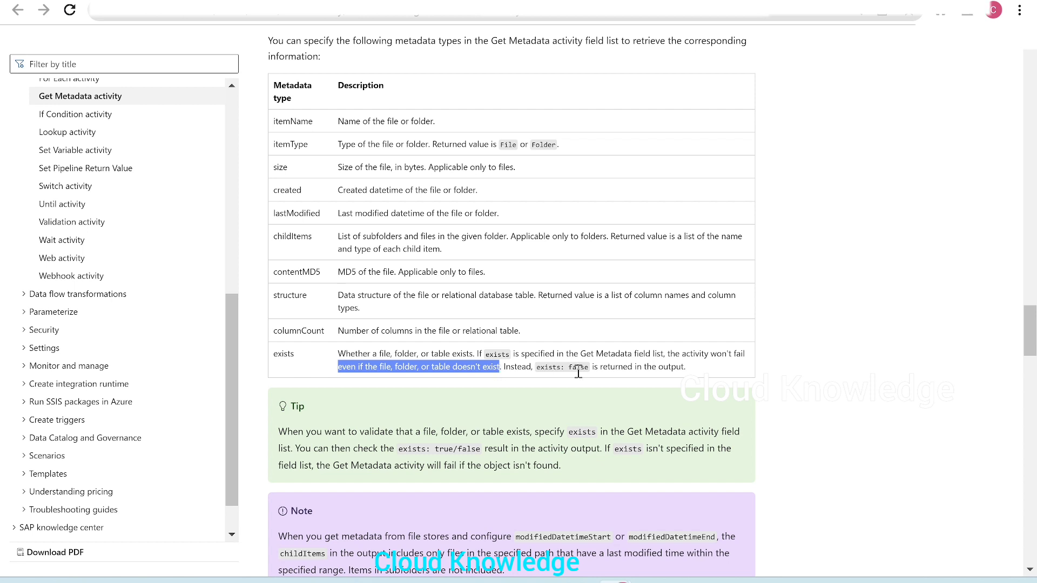
left_click(534, 372)
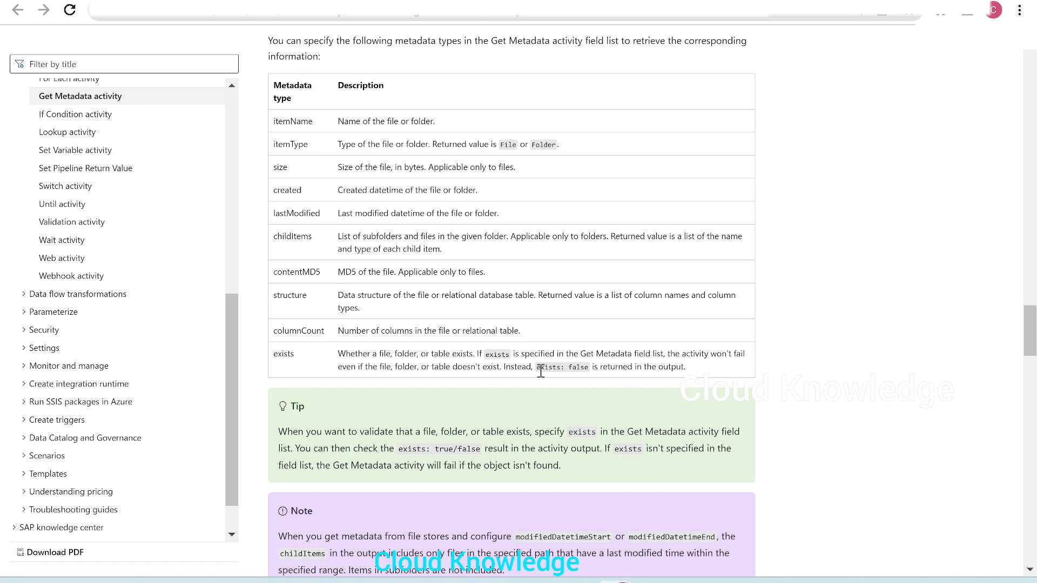
left_click_drag(542, 372, 591, 378)
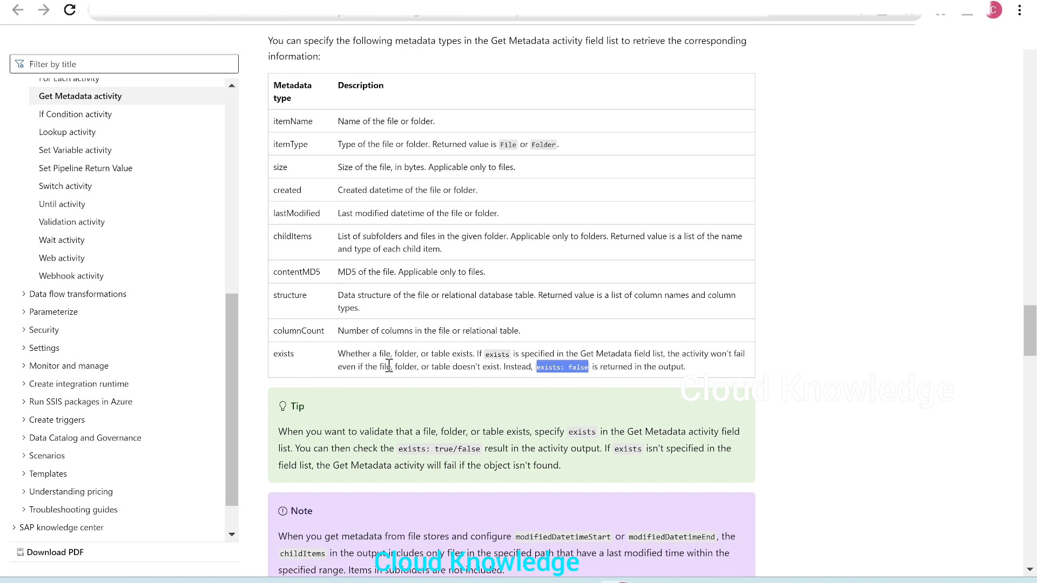
left_click(333, 373)
left_click_drag(336, 364, 703, 380)
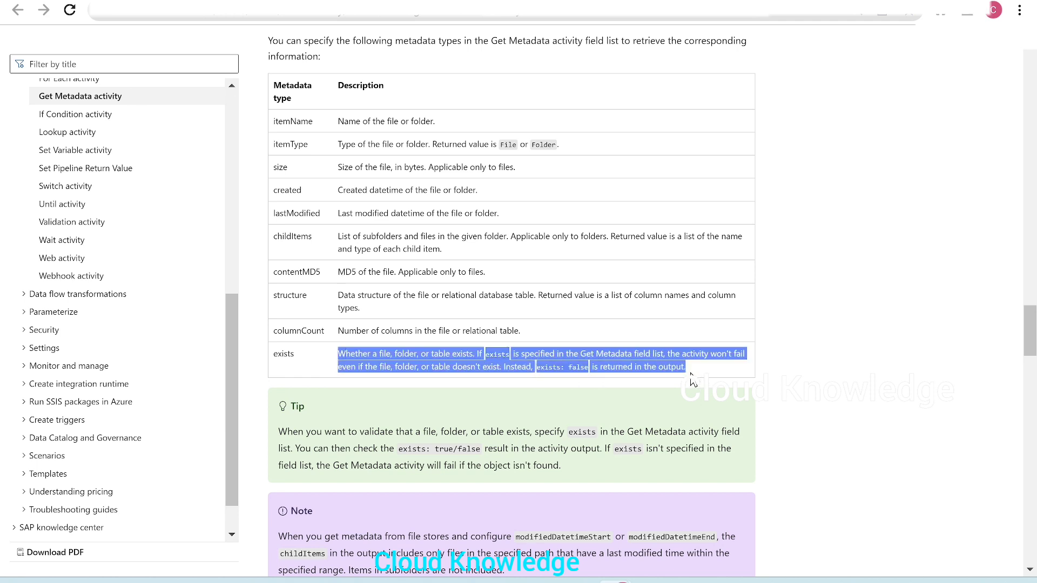
left_click(303, 366)
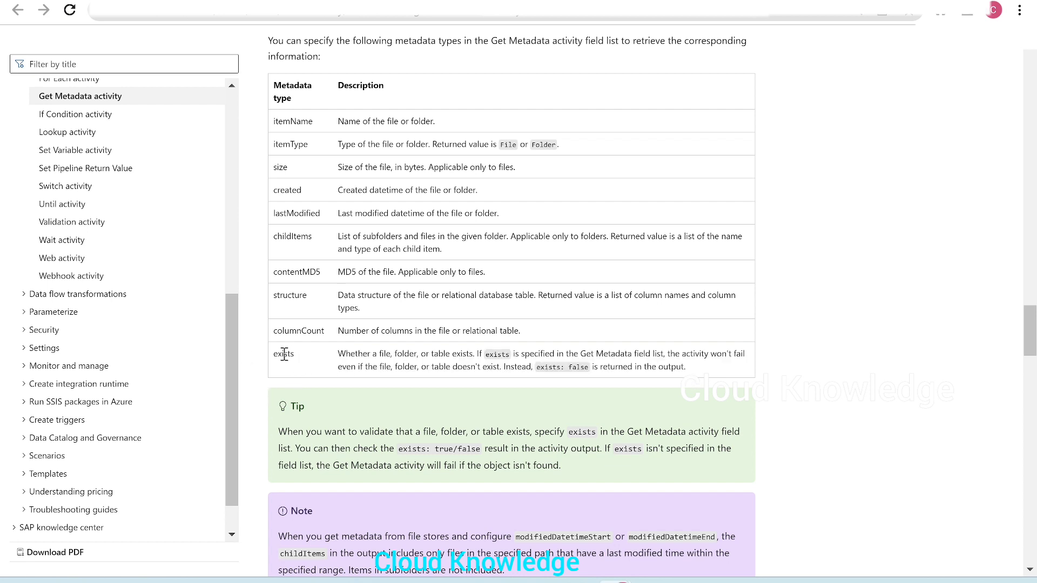
left_click_drag(339, 355, 661, 356)
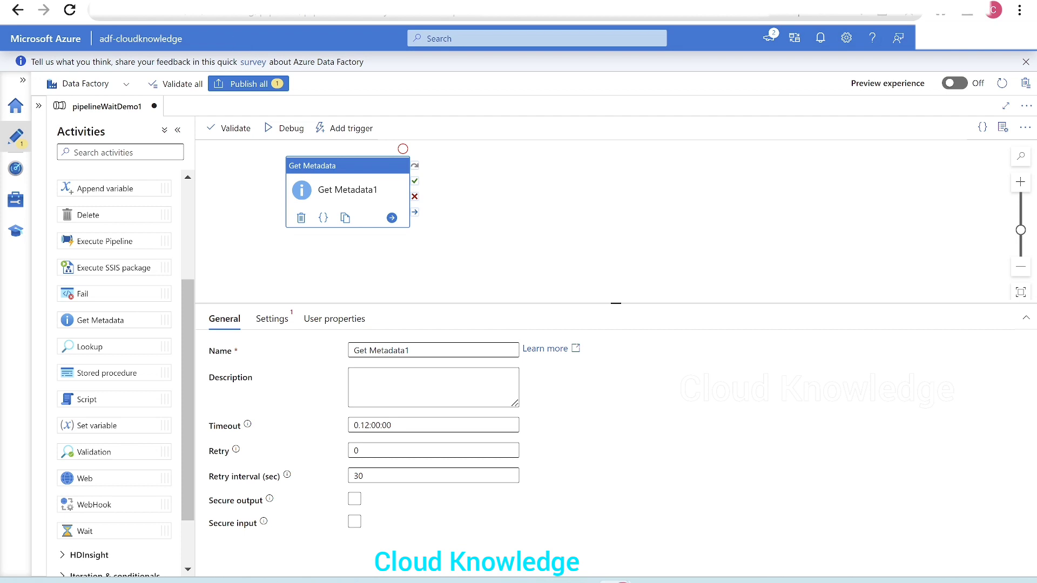
In the Azure portal, open the InputFiles folder of the testinput container in storage account cloudknowlegegen2 and examine its files.
left_click(65, 1)
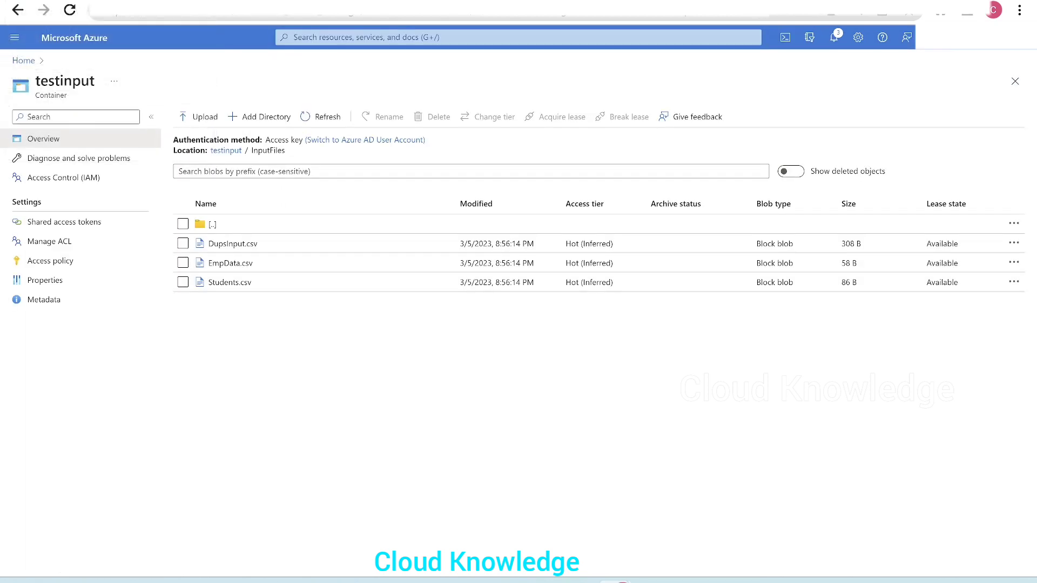
left_click(28, 61)
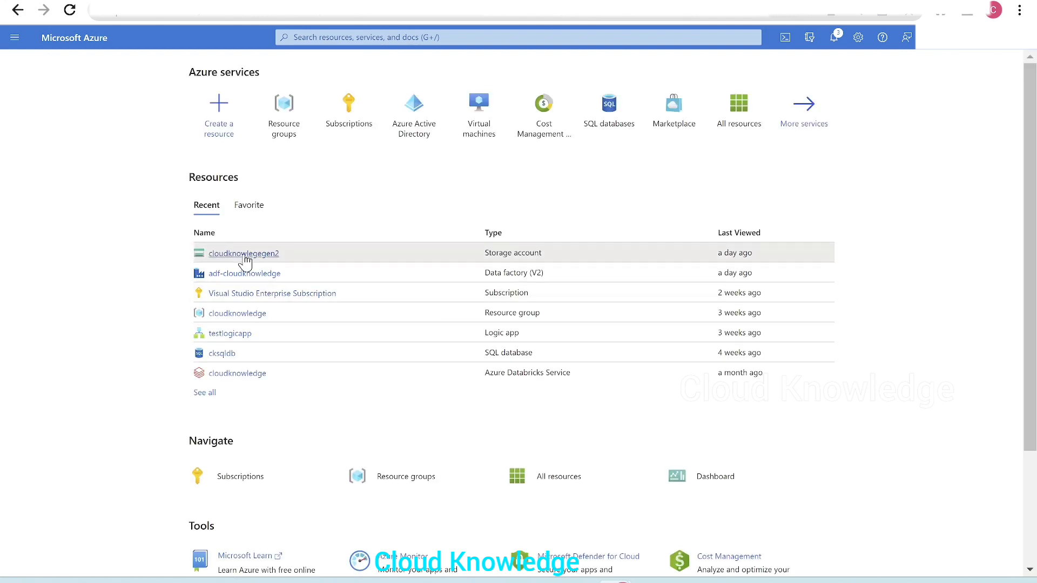
left_click(261, 254)
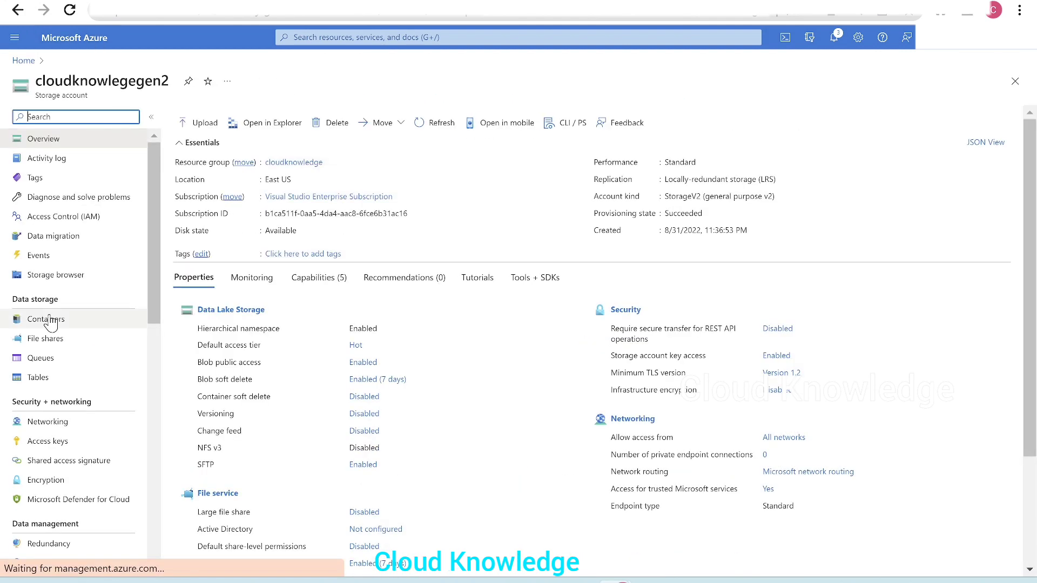
left_click(61, 324)
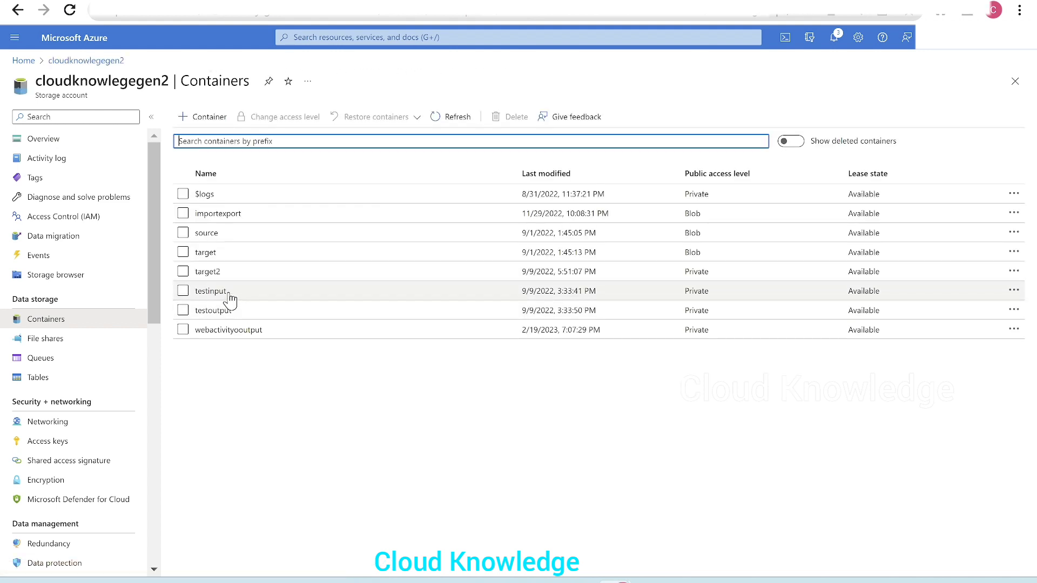
left_click(227, 292)
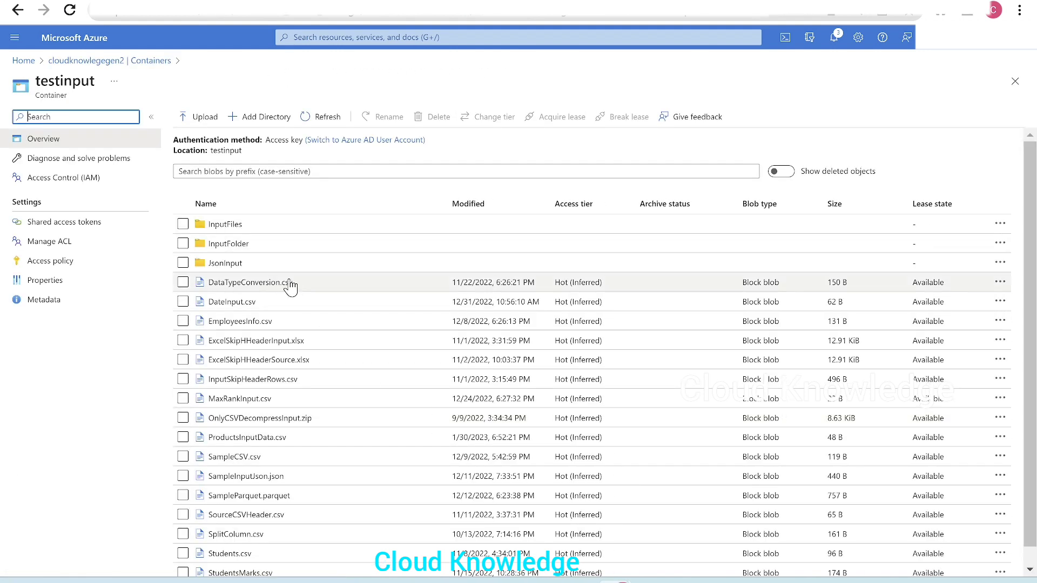
left_click(232, 225)
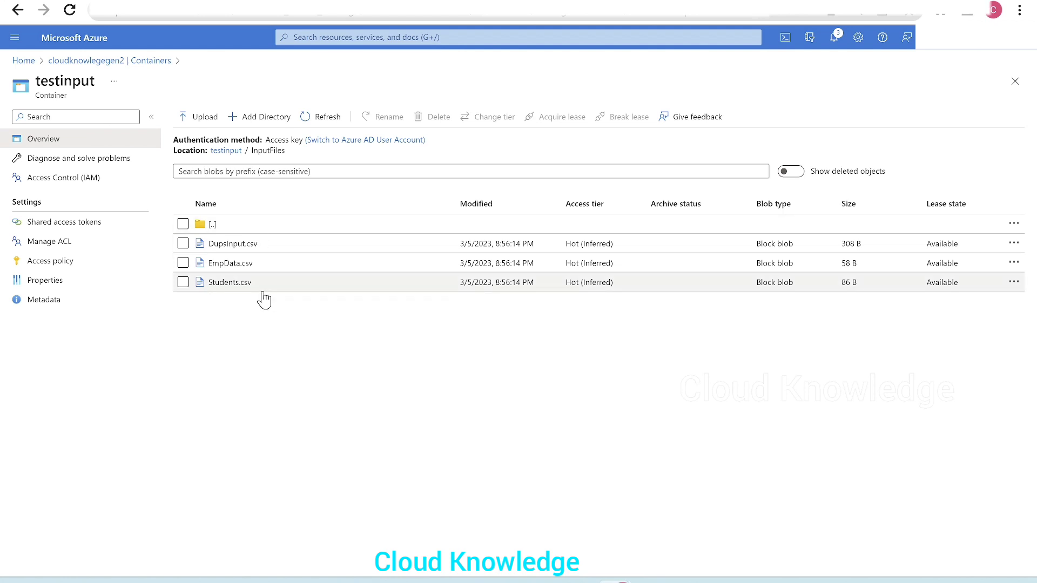
left_click_drag(262, 296, 210, 295)
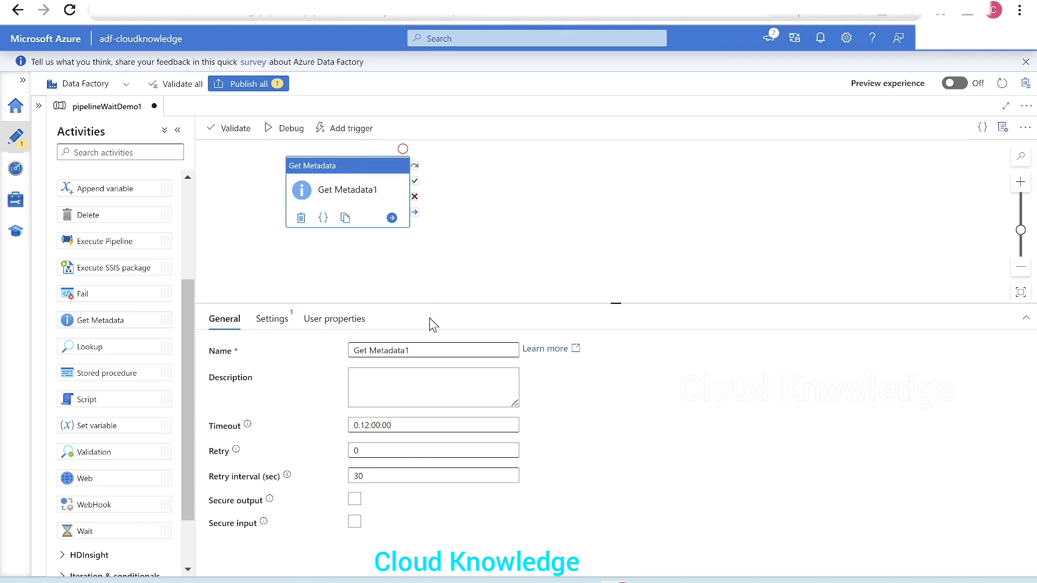
Start a new dataset for the Get Metadata1 activity, using Azure Data Lake Storage Gen2 as data store and DelimitedText as format.
left_click_drag(424, 303, 422, 280)
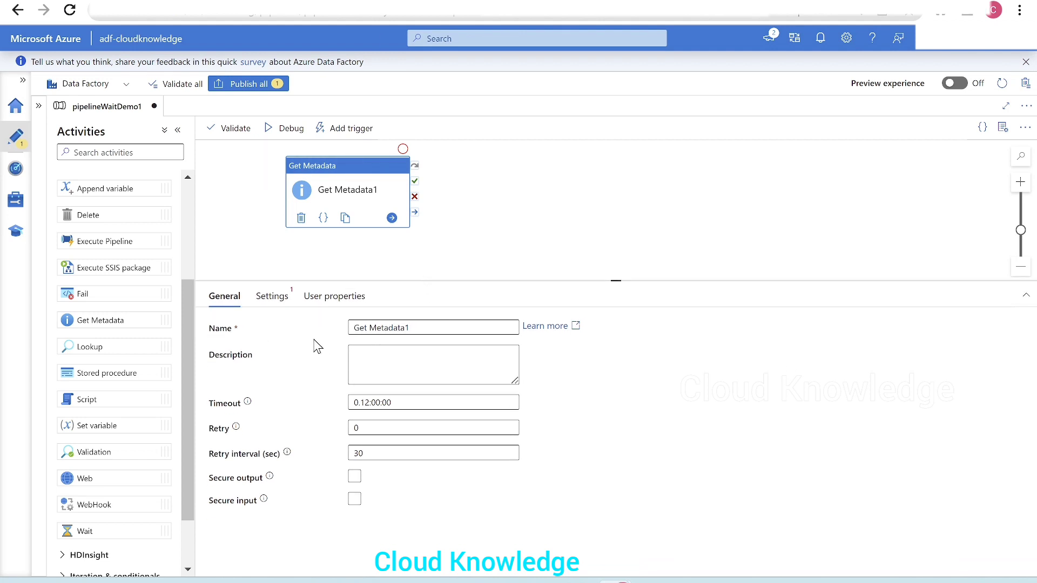
left_click(267, 300)
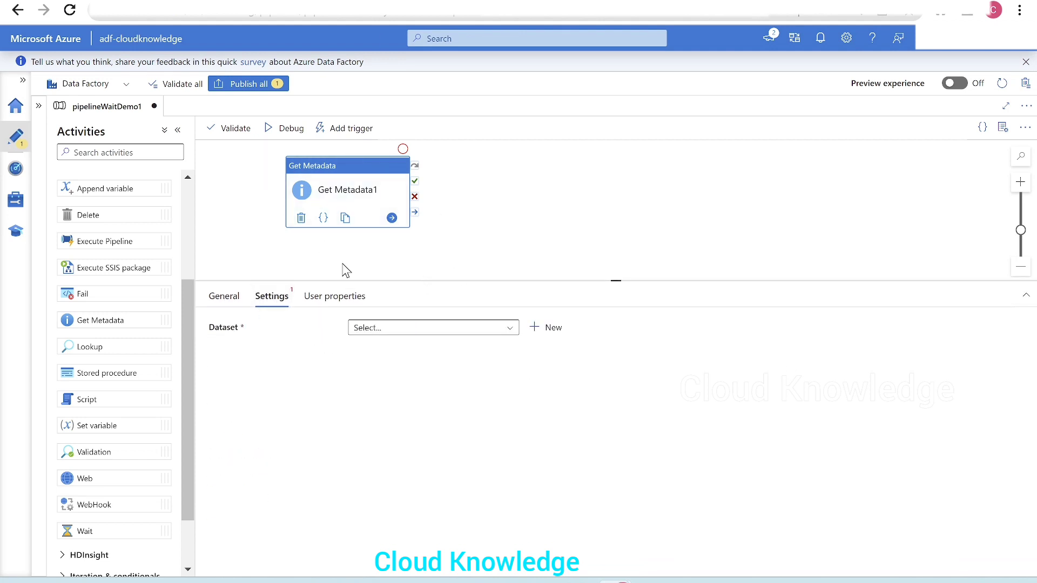
left_click(556, 330)
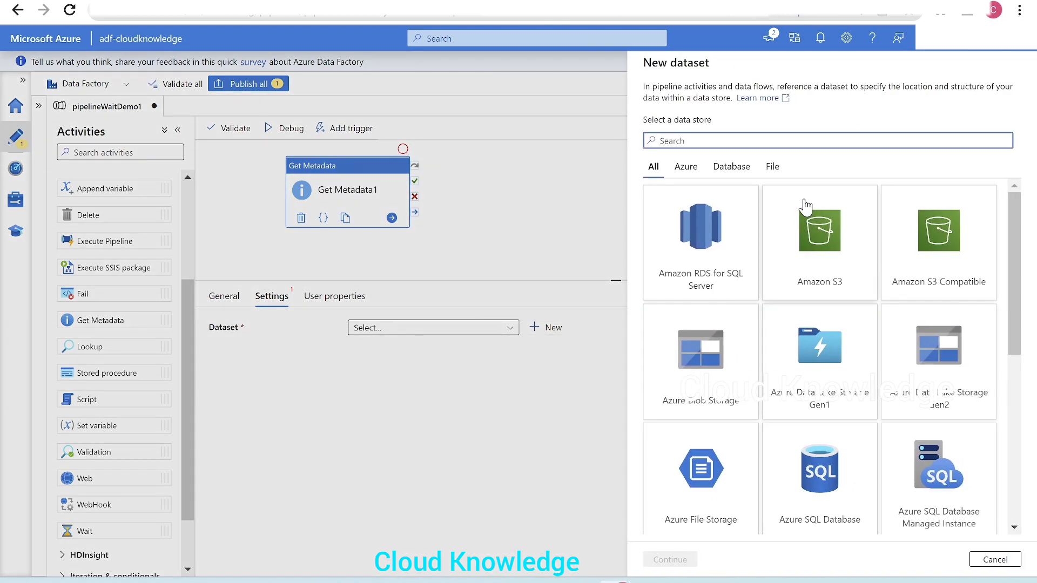
type("gen")
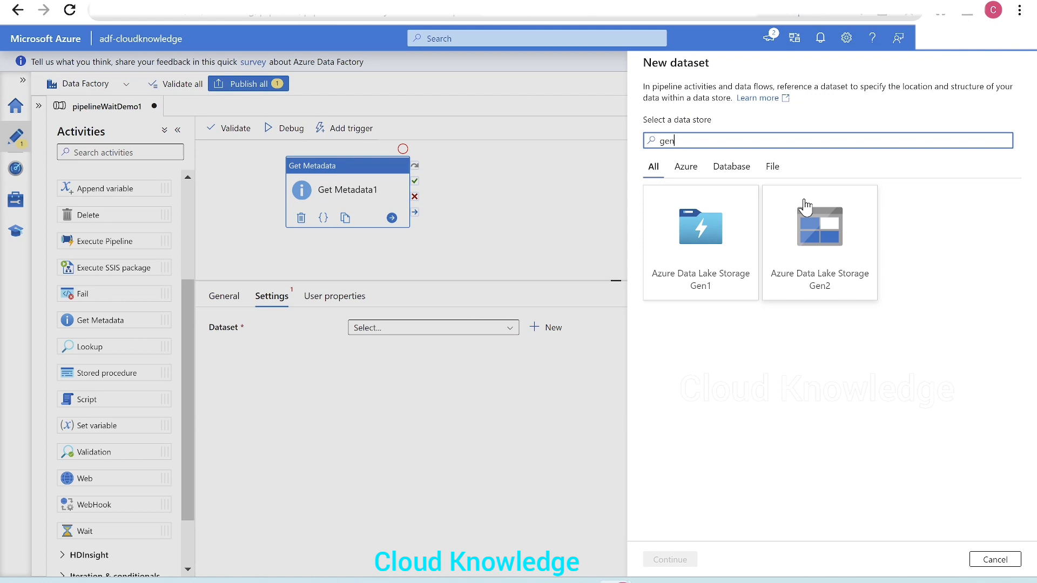
left_click(801, 258)
left_click(681, 563)
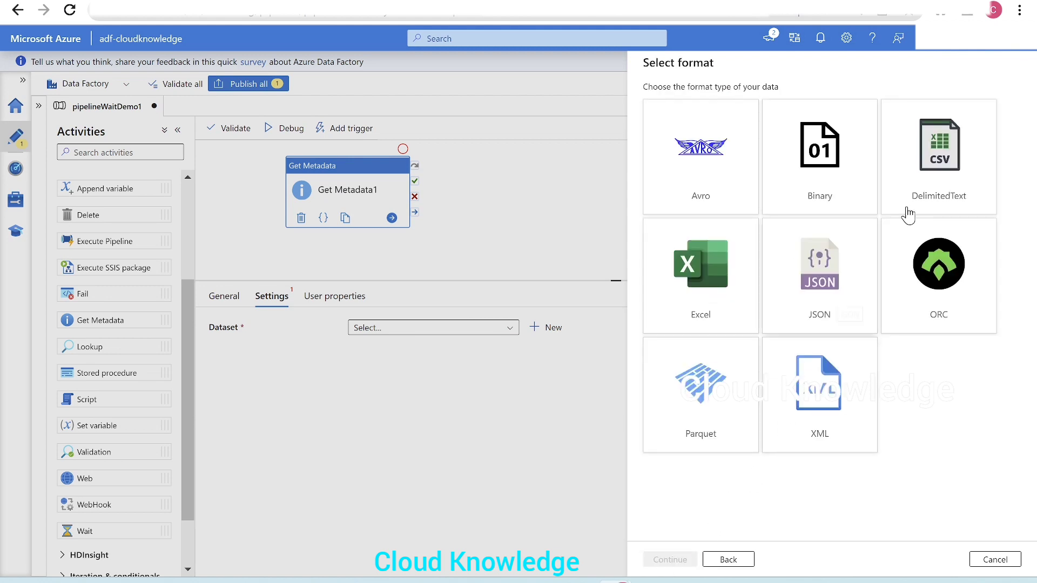
left_click(894, 183)
left_click(672, 561)
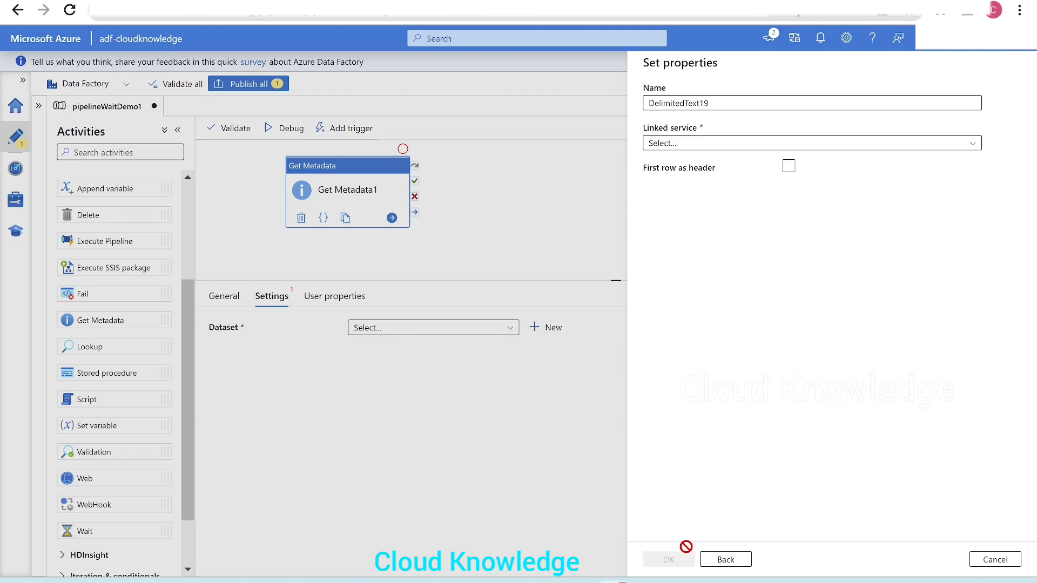
Name the dataset WaitDemo1Input and set its linked service to AzureDataLakeStorage1.
double_click(712, 103)
type("WaitDemo2")
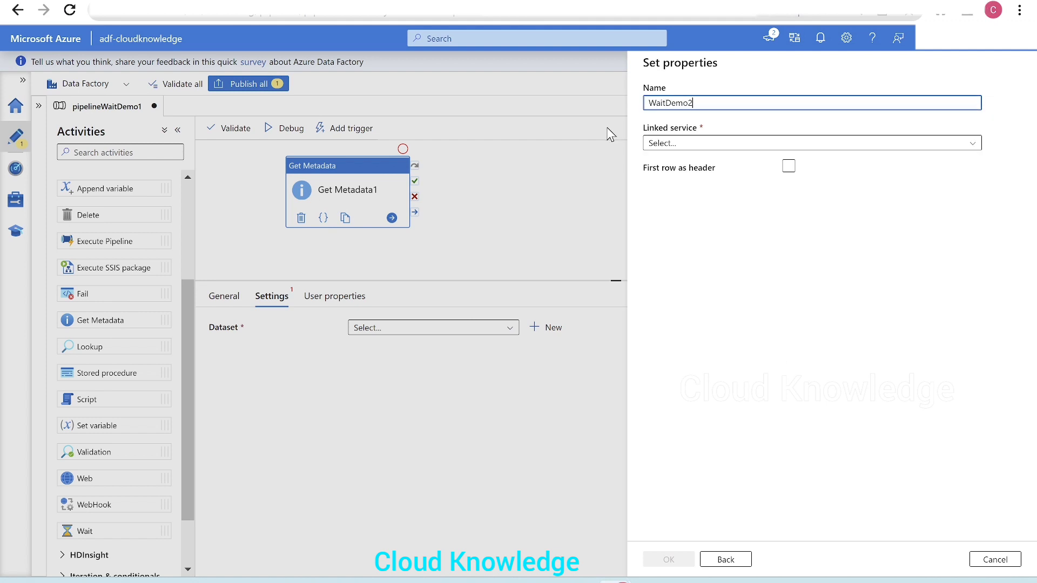
key("BackSpace")
type("1Input")
left_click(675, 143)
left_click(720, 226)
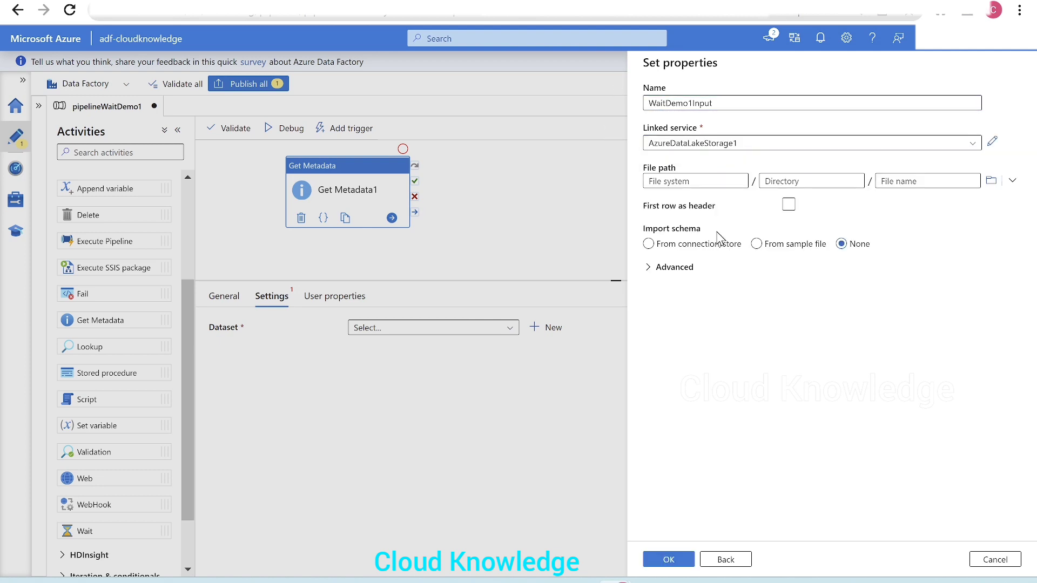
Browse the storage and set the dataset's file path to testinput/InputFiles/Students.csv.
left_click(992, 181)
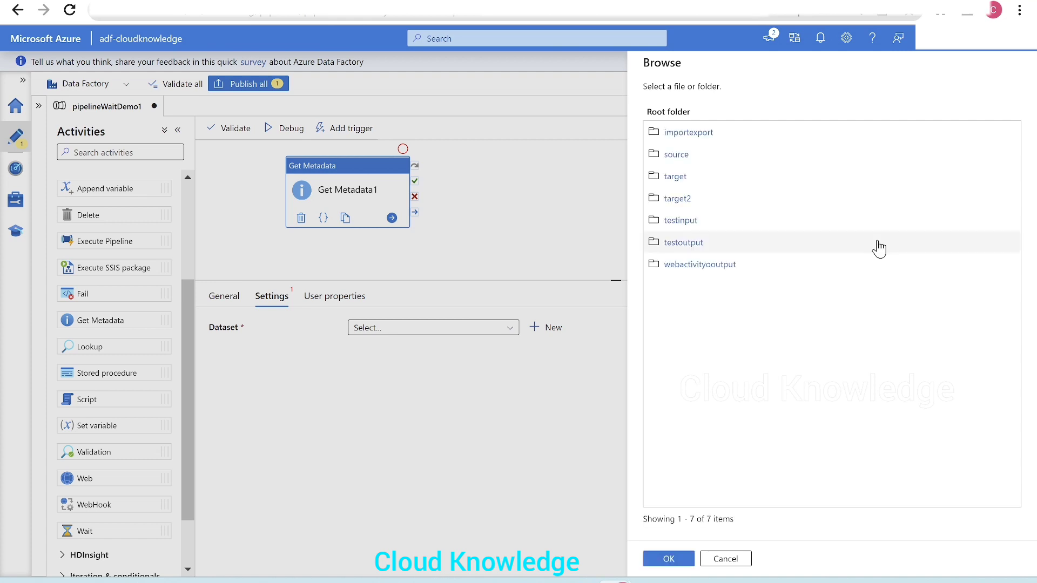
left_click(675, 227)
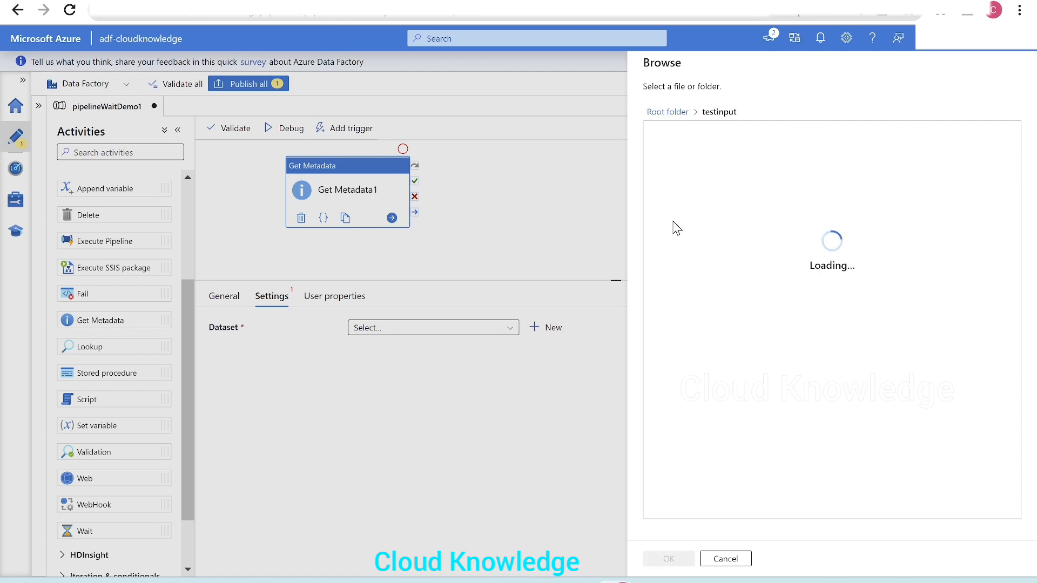
left_click(679, 132)
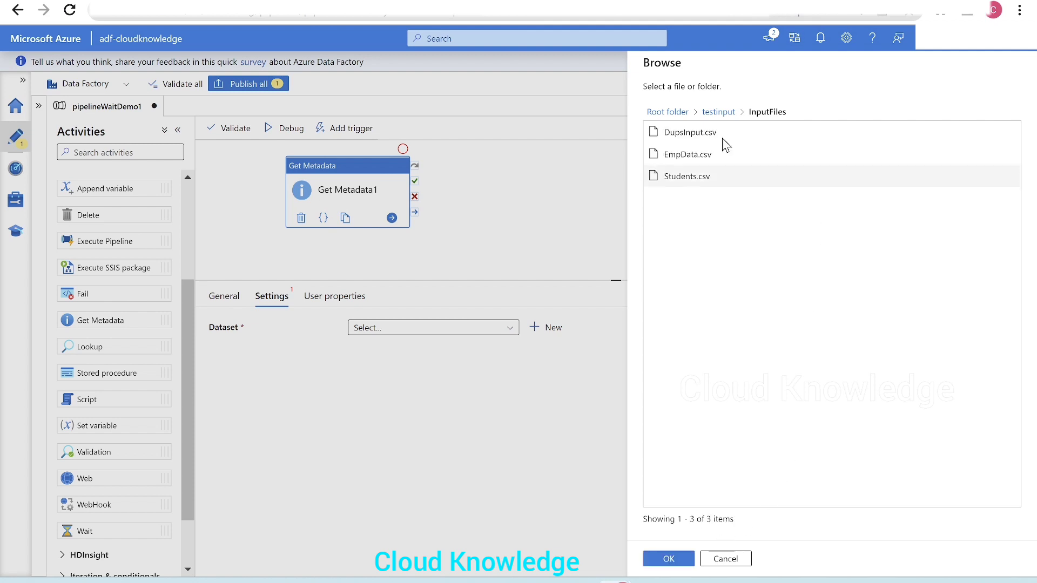
left_click(679, 182)
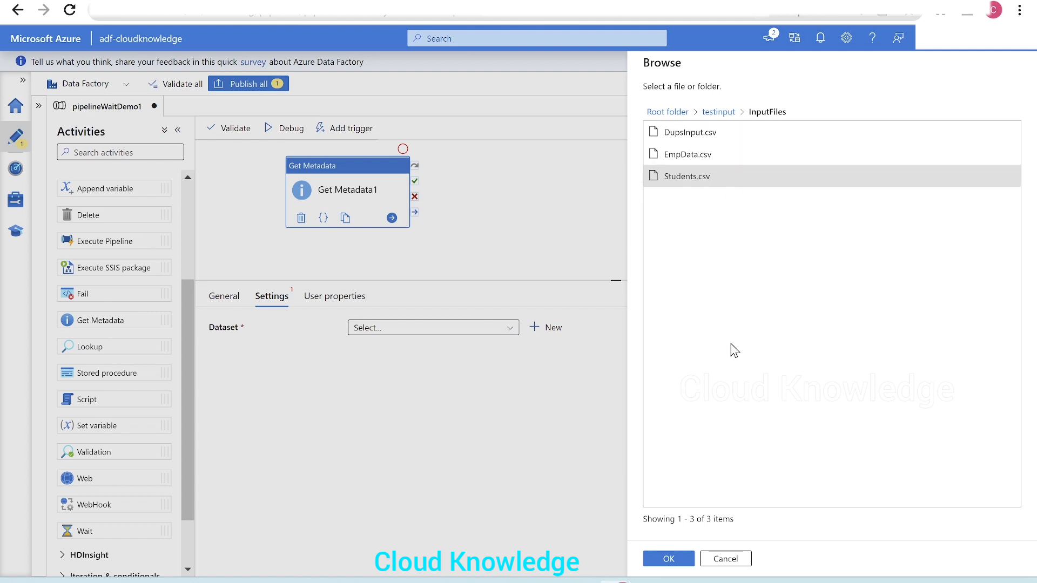
left_click(670, 560)
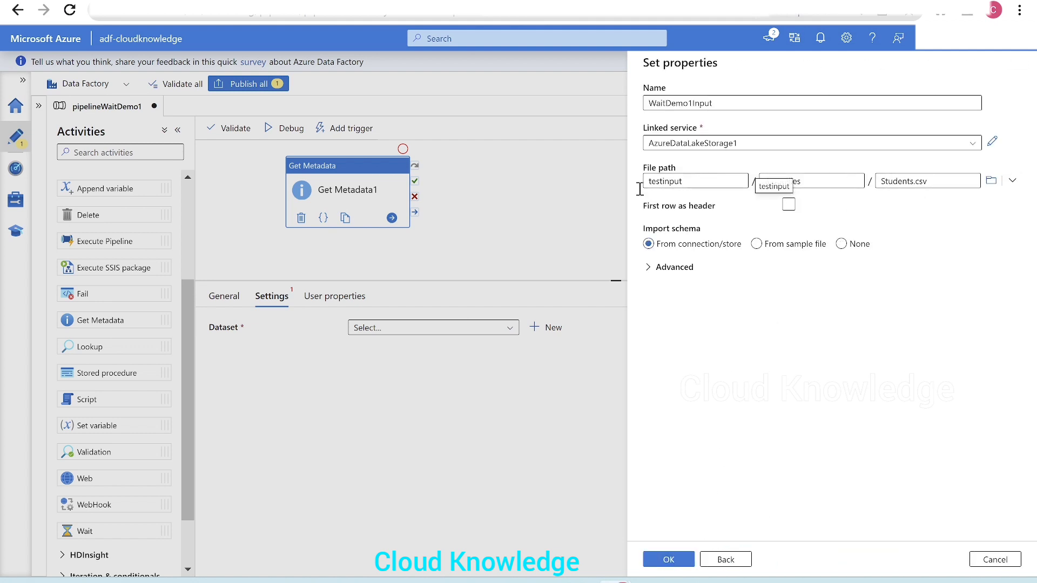
Treat the first row as header, set the schema import to None, and create the dataset.
left_click(789, 205)
left_click(842, 244)
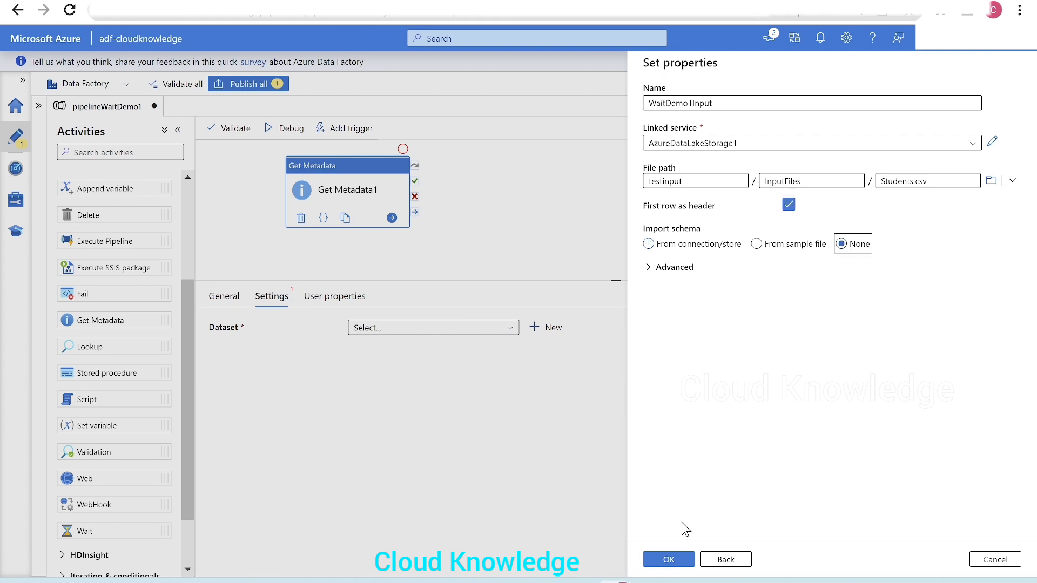
left_click(669, 562)
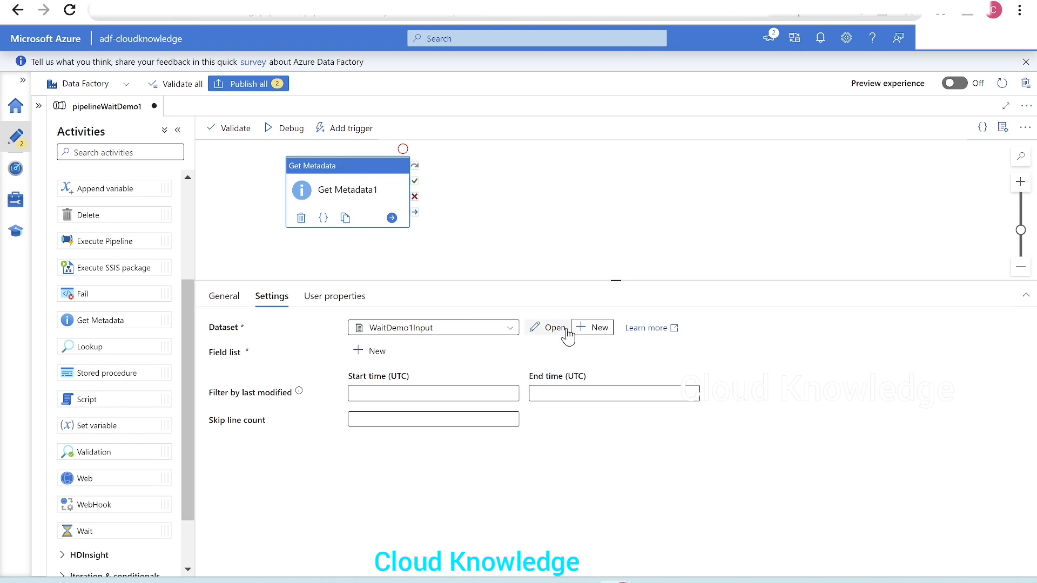
Add an Exists argument to the field list of the Get Metadata1 activity.
left_click(376, 365)
left_click(453, 398)
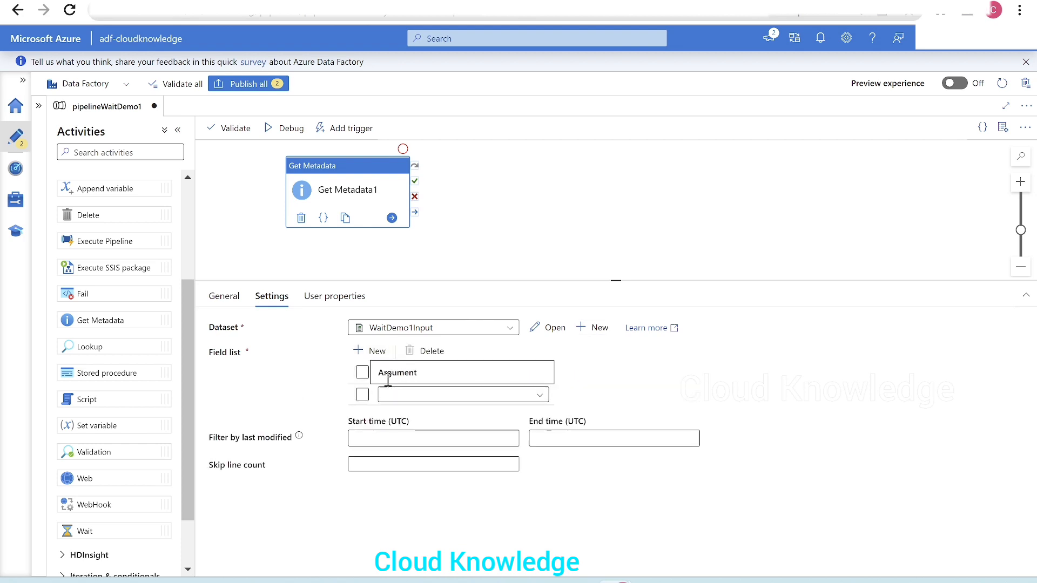
left_click(478, 396)
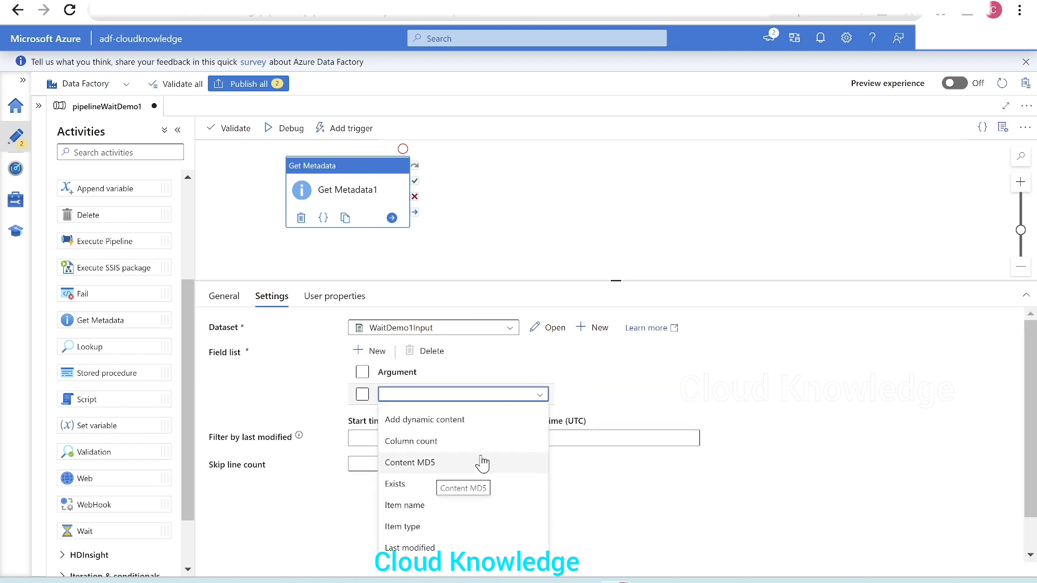
scroll(478, 457, "down", 1)
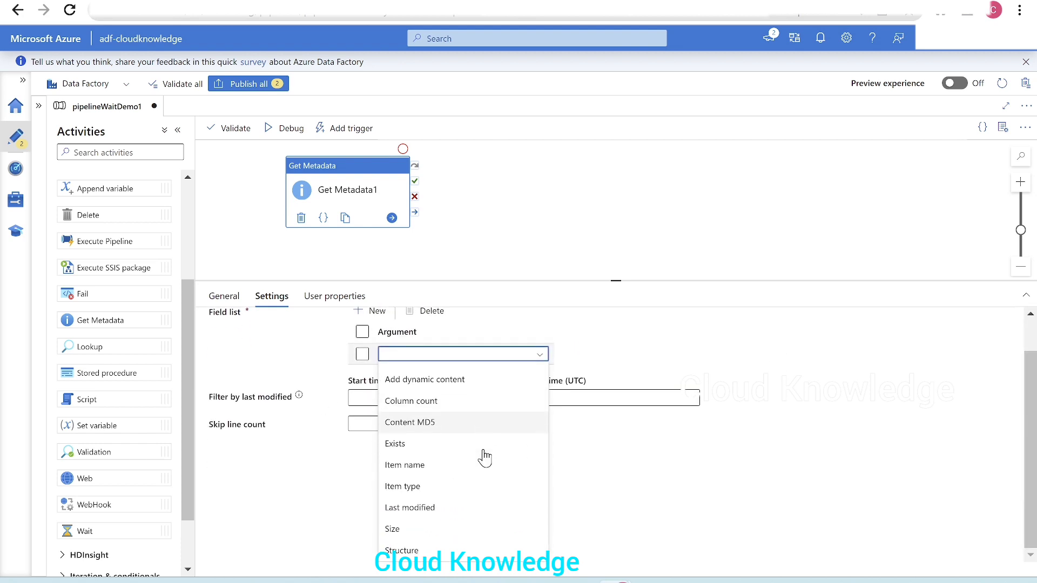
left_click(414, 448)
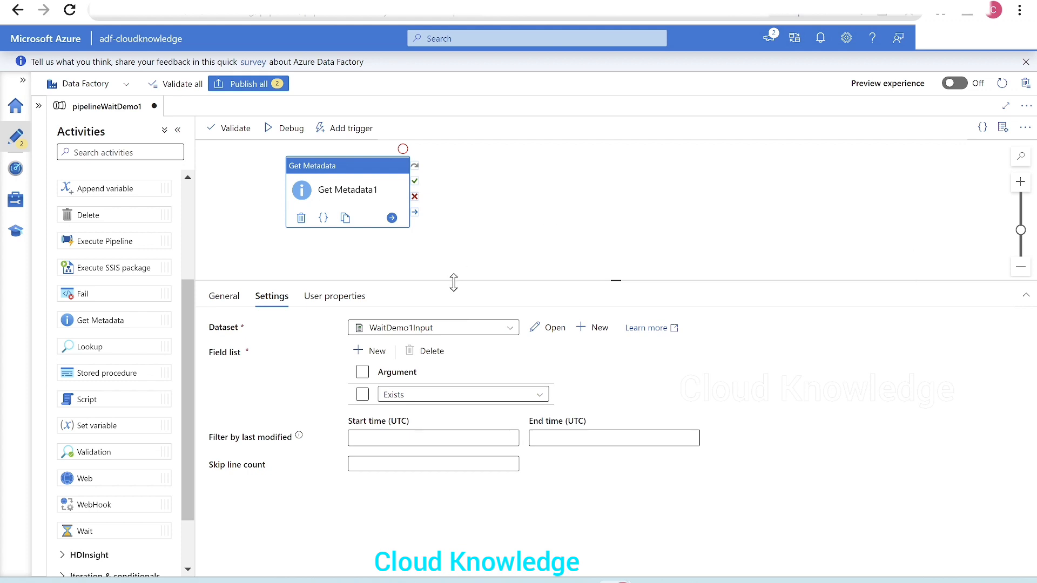
Validate the pipeline, run it in debug mode, and refresh the run status.
left_click_drag(454, 282, 452, 320)
left_click(239, 130)
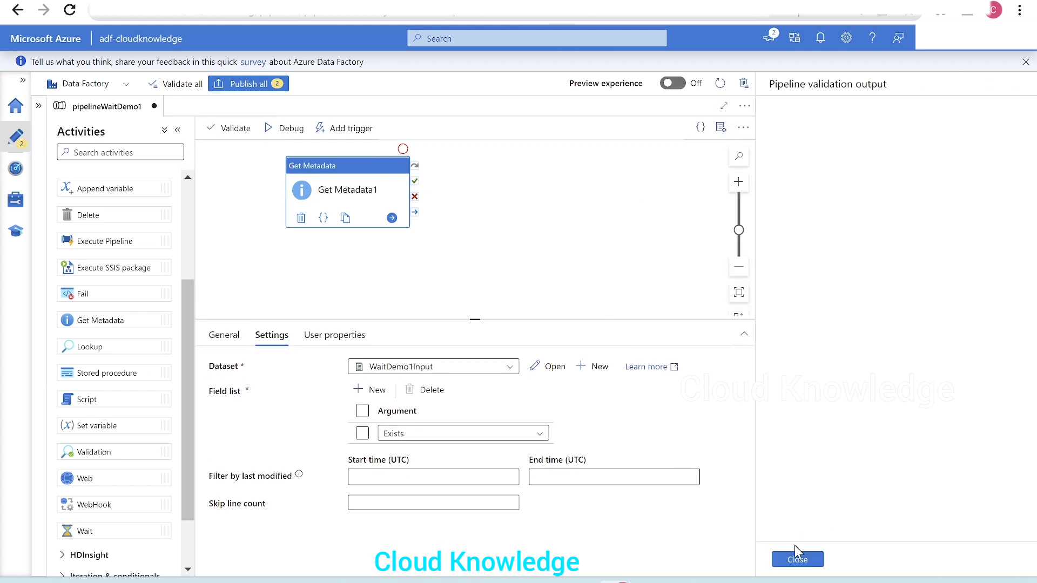
left_click(797, 560)
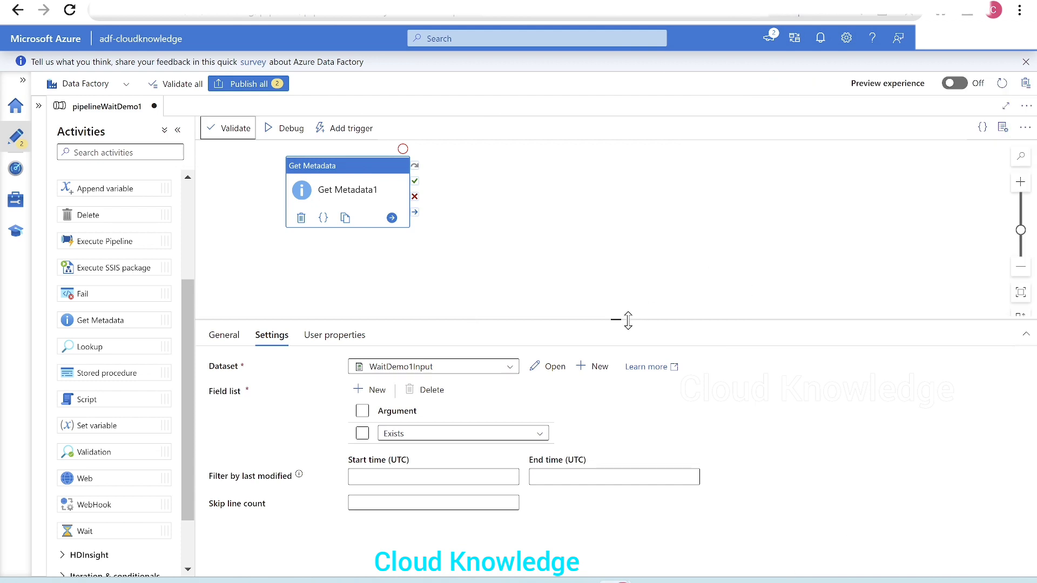
left_click_drag(624, 320, 621, 290)
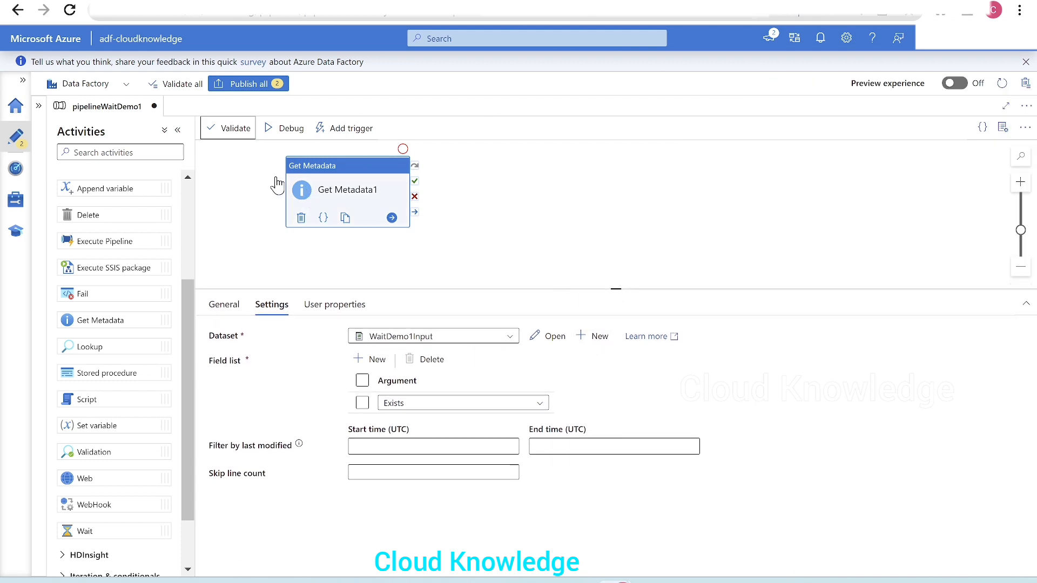
left_click(292, 130)
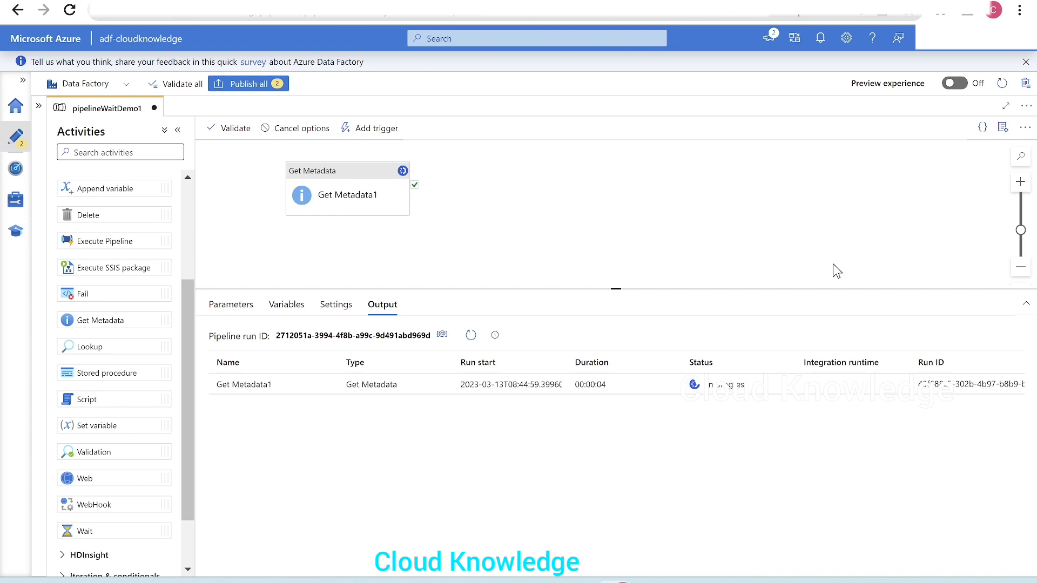
mouse_move(323, 390)
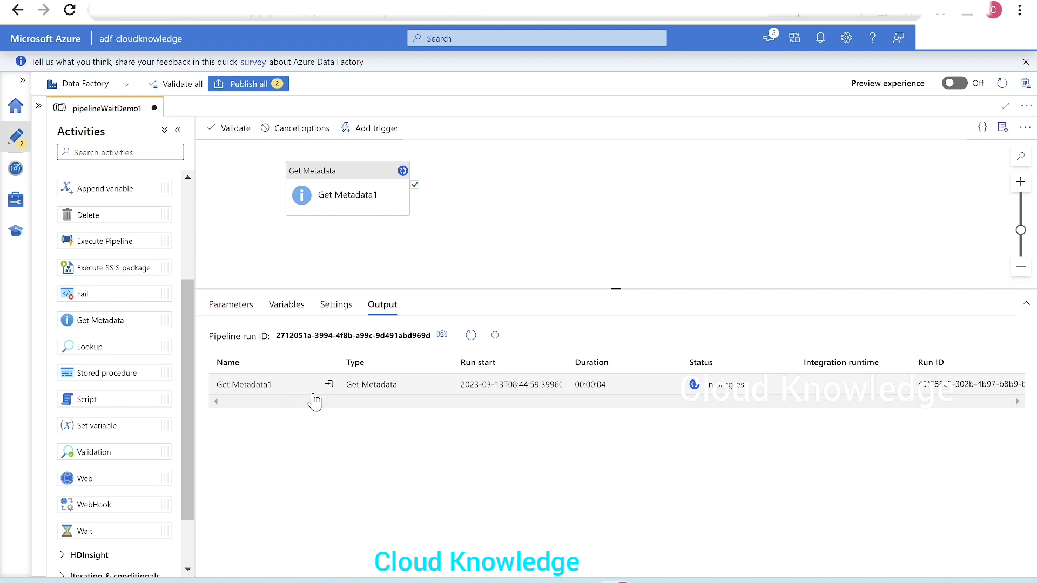
left_click(471, 335)
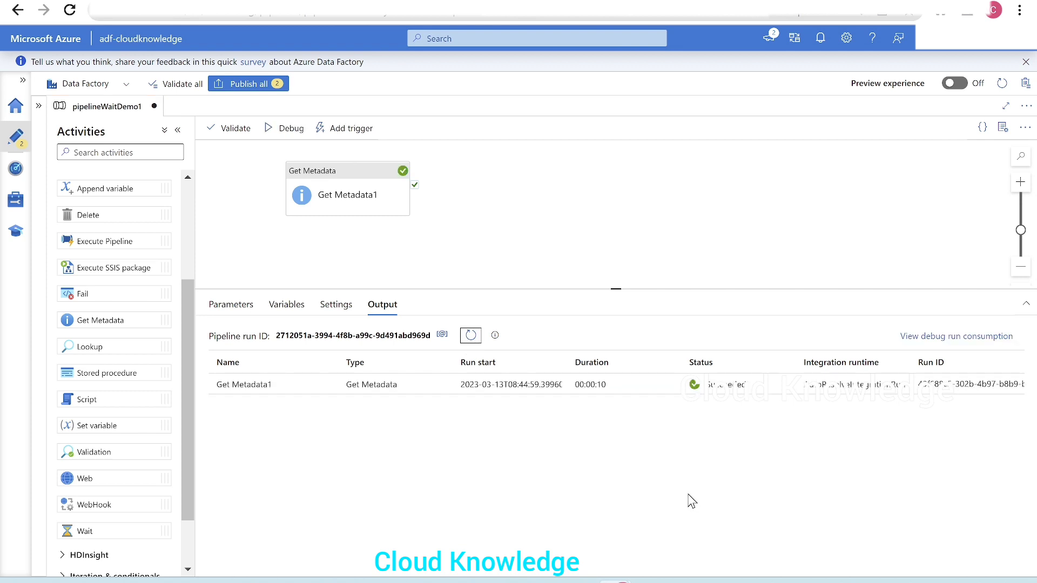
Examine the input and the maximized output of the Get Metadata1 run, highlighting the exists entry in the output.
left_click(311, 385)
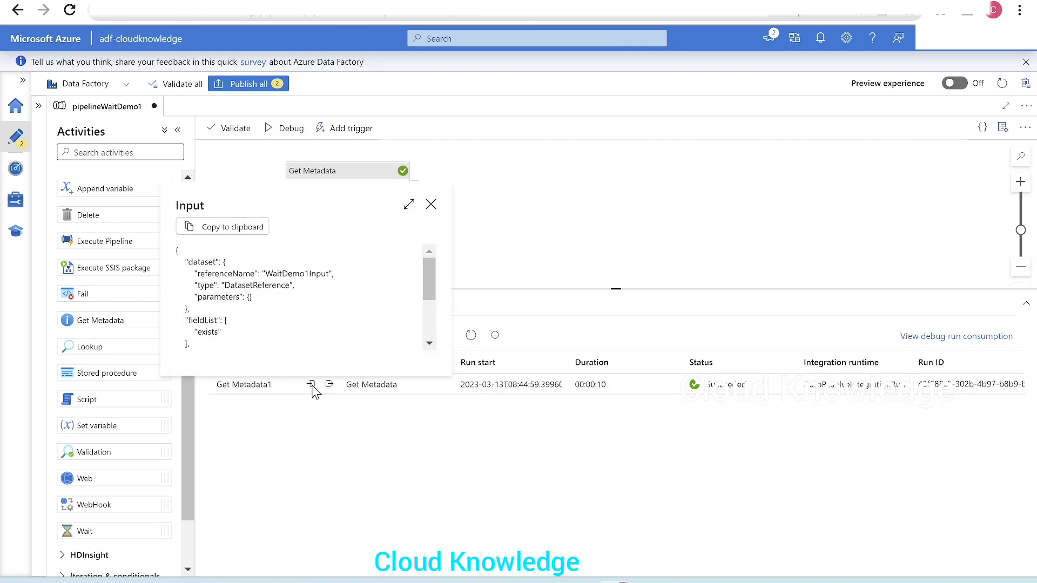
scroll(429, 286, "down", 3)
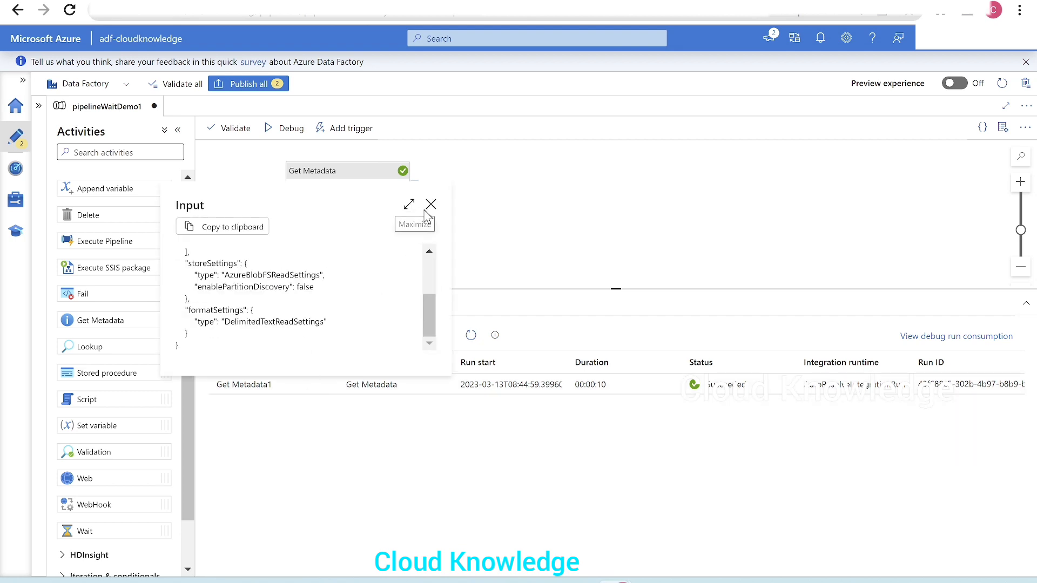
left_click(431, 205)
left_click(329, 385)
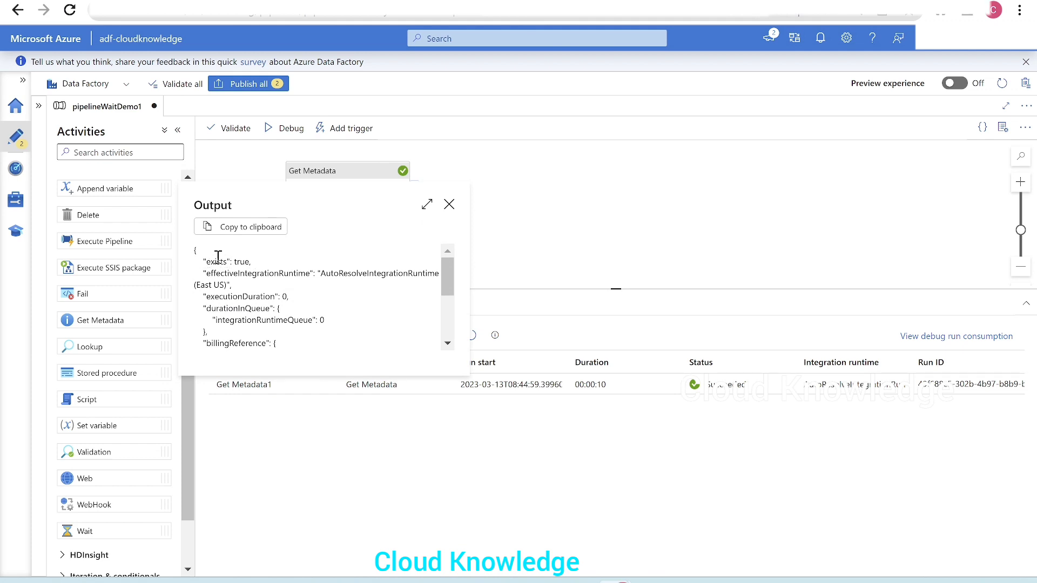
left_click(427, 205)
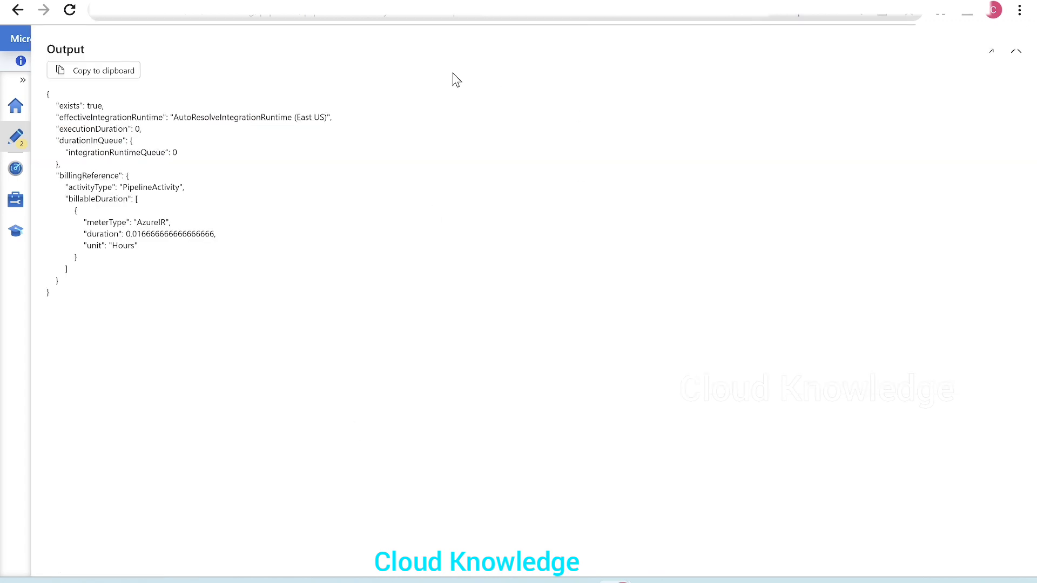
left_click_drag(54, 105, 103, 103)
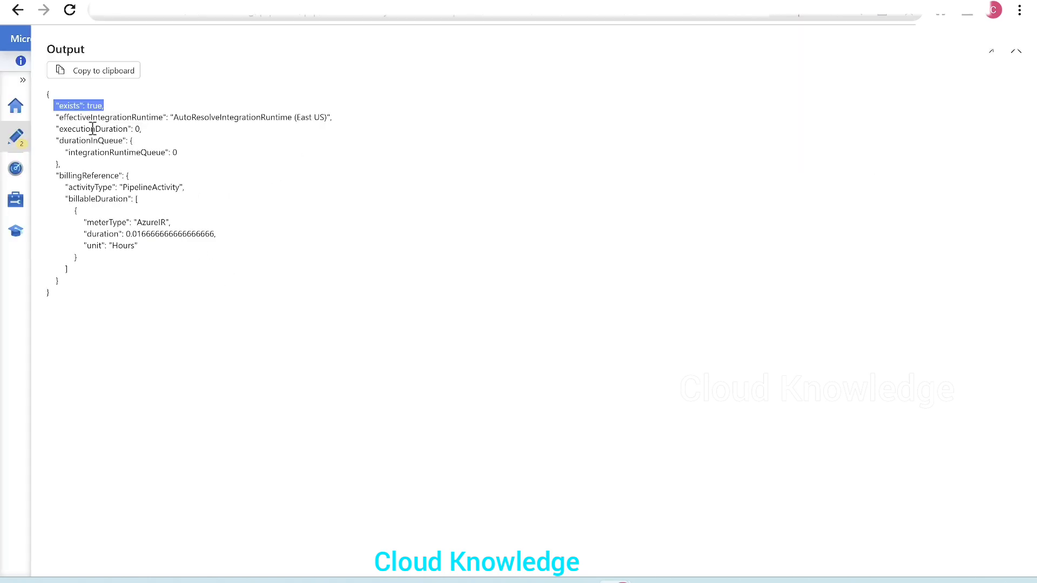
left_click(116, 112)
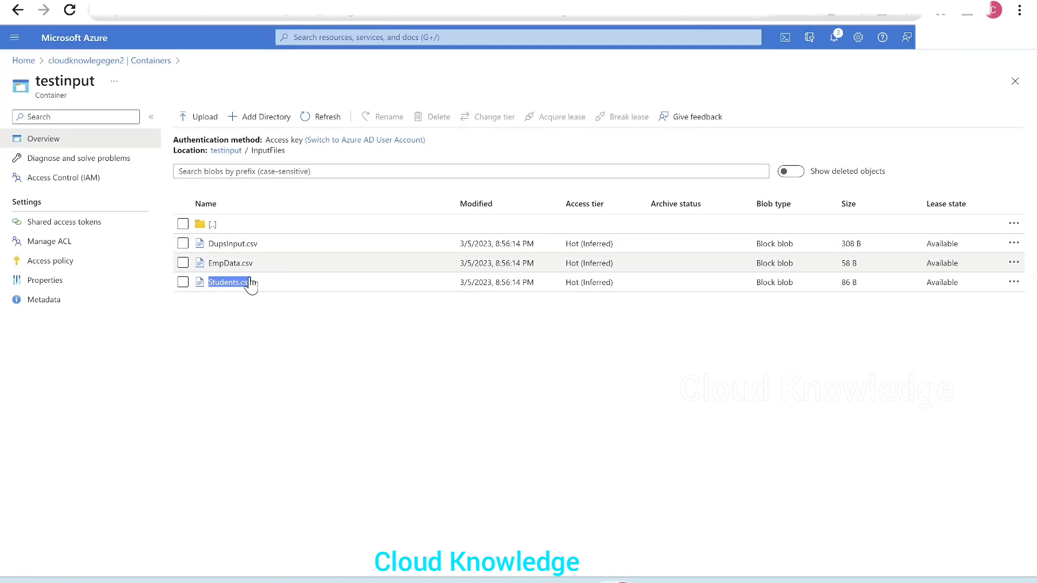
In the Azure portal, delete Students.csv from the InputFiles folder of the testinput container.
left_click(200, 300)
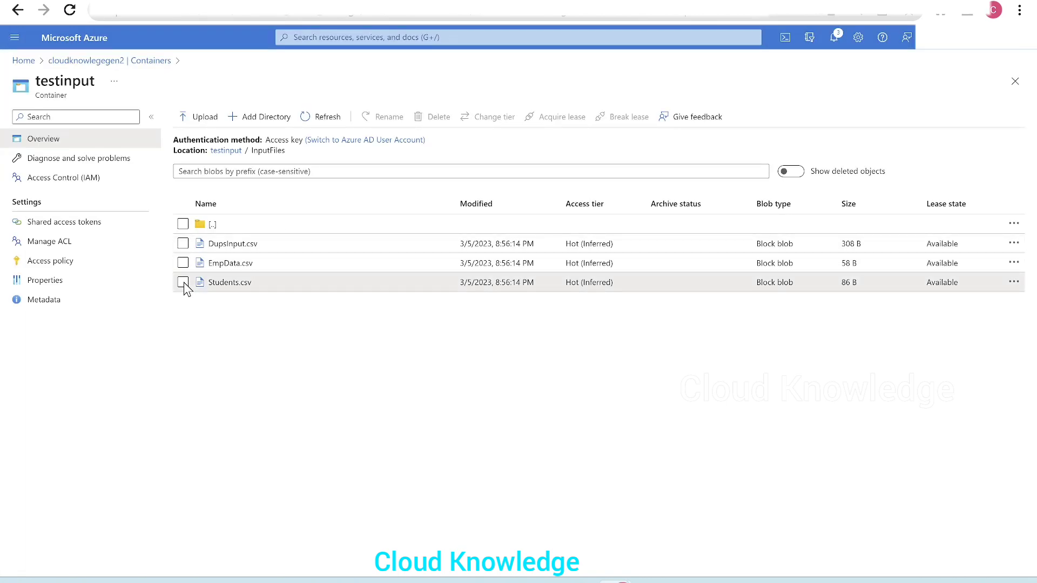
left_click(184, 283)
left_click(432, 116)
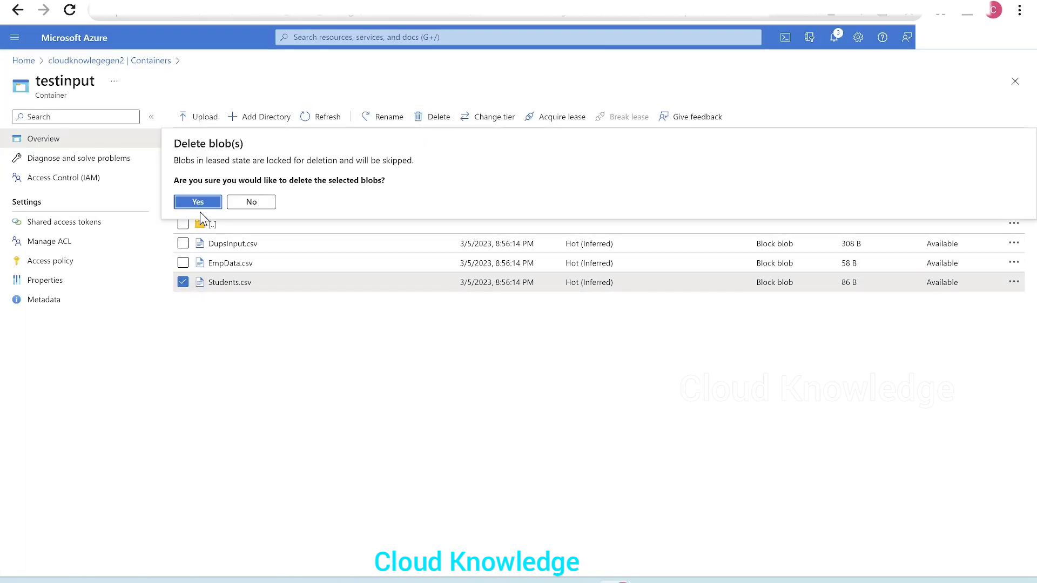
left_click(199, 205)
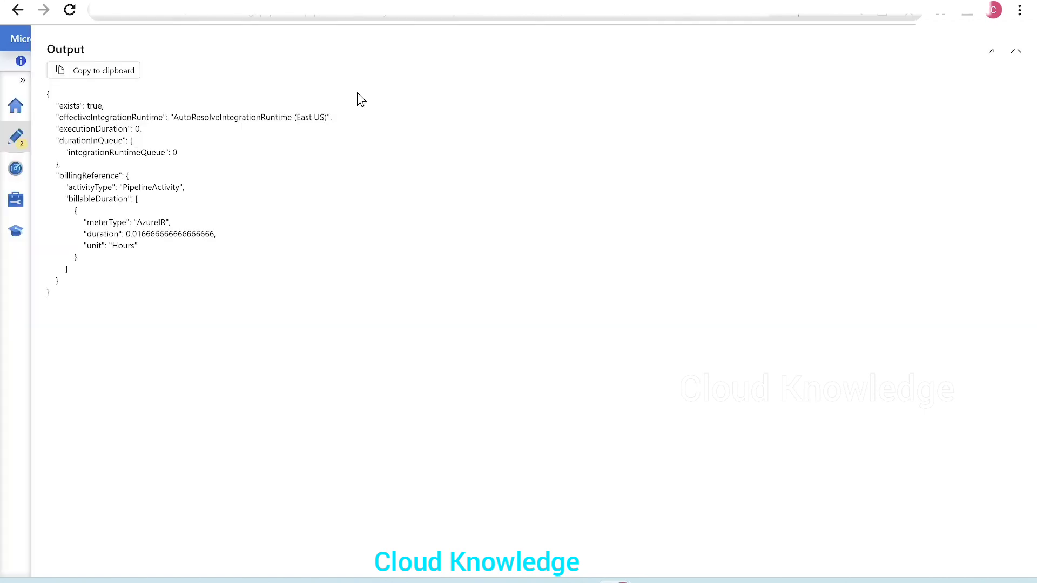
Back in Data Factory, close the activity output and start another debug run of the pipeline.
left_click(1016, 53)
left_click(285, 129)
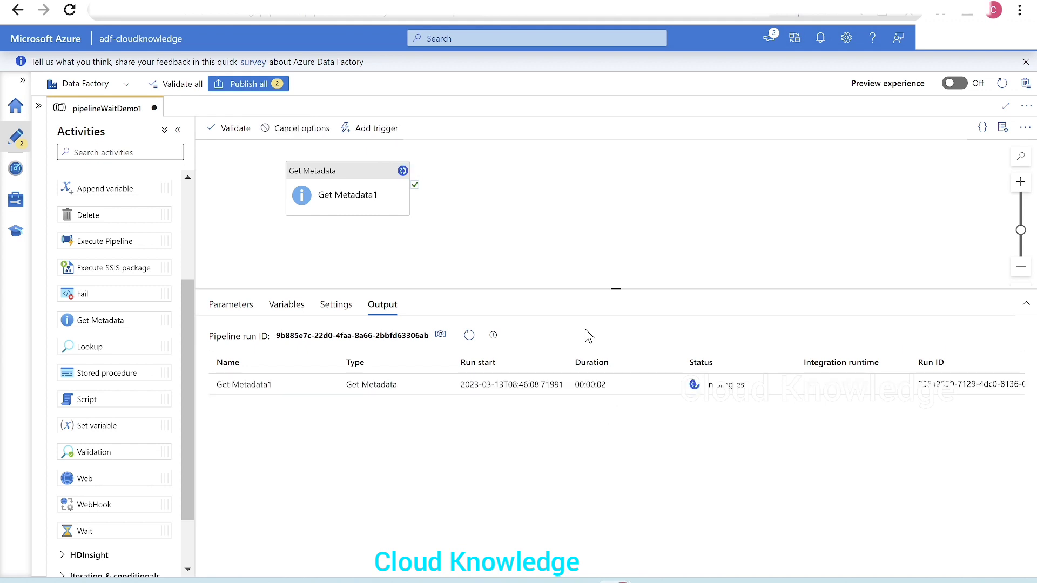
Refresh the debug run status and examine the maximized Get Metadata1 output, highlighting the exists entry.
left_click(469, 337)
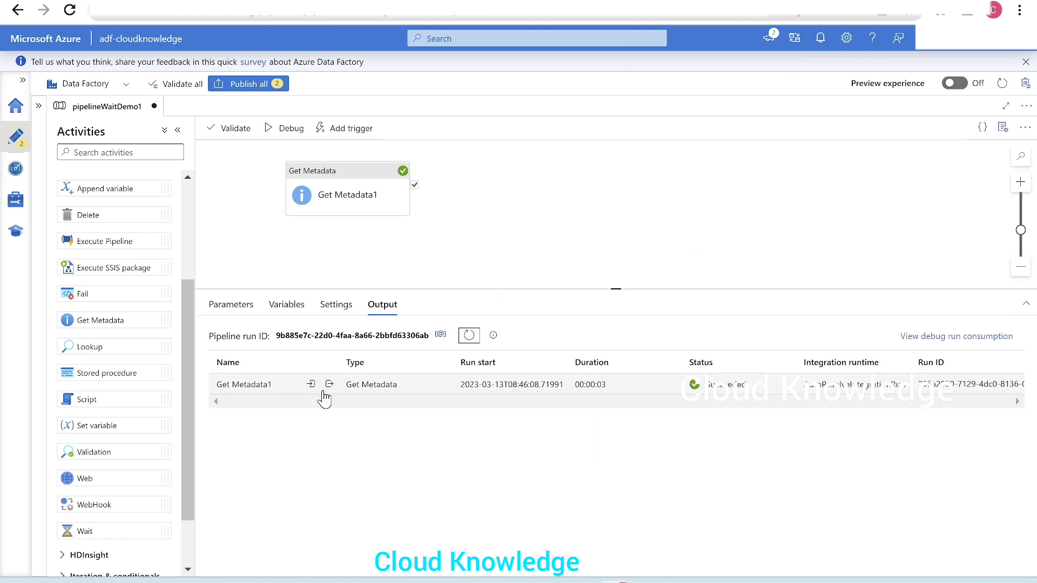
left_click(325, 384)
left_click(427, 204)
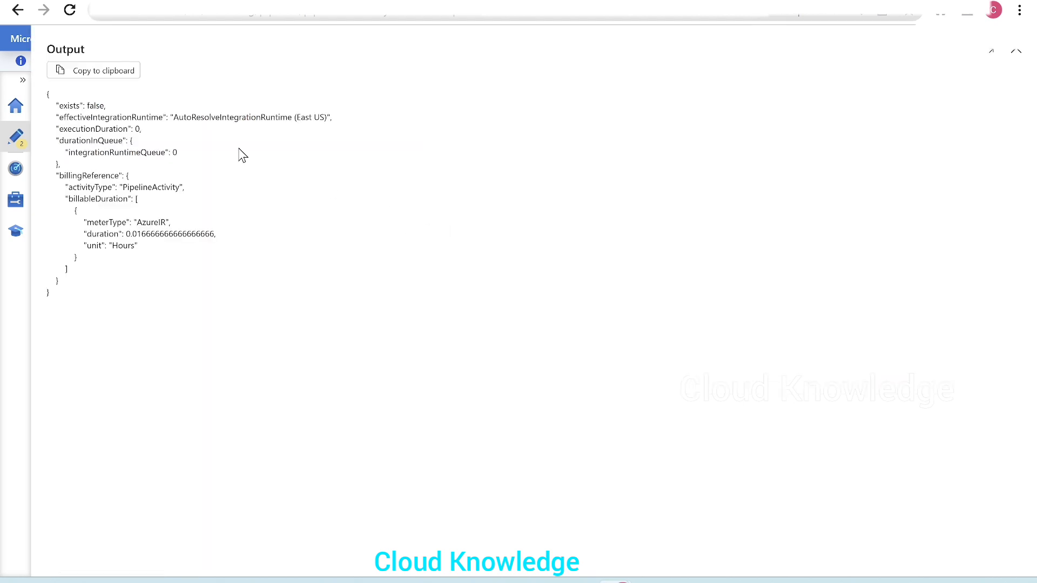
left_click_drag(56, 105, 131, 110)
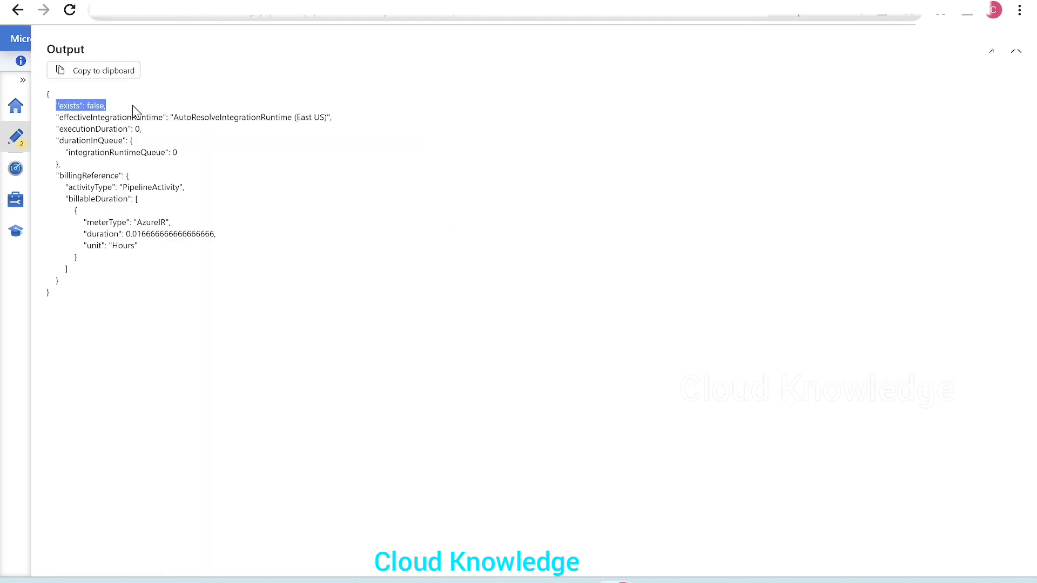
Read the exists description in the Get Metadata documentation, highlighting the missing-file behaviour, and return to Data Factory to close the activity output.
mouse_move(616, 581)
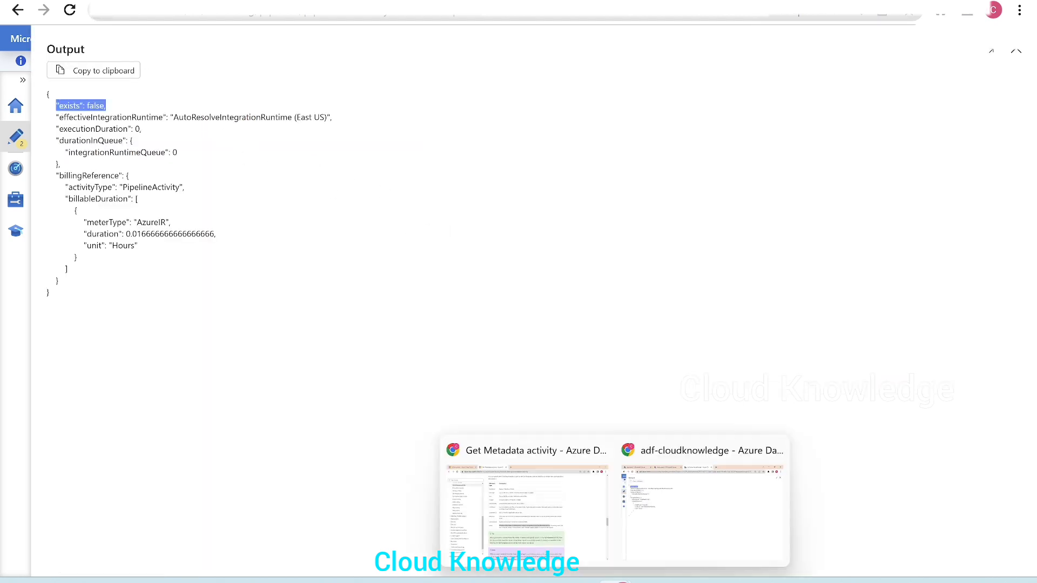
left_click(562, 517)
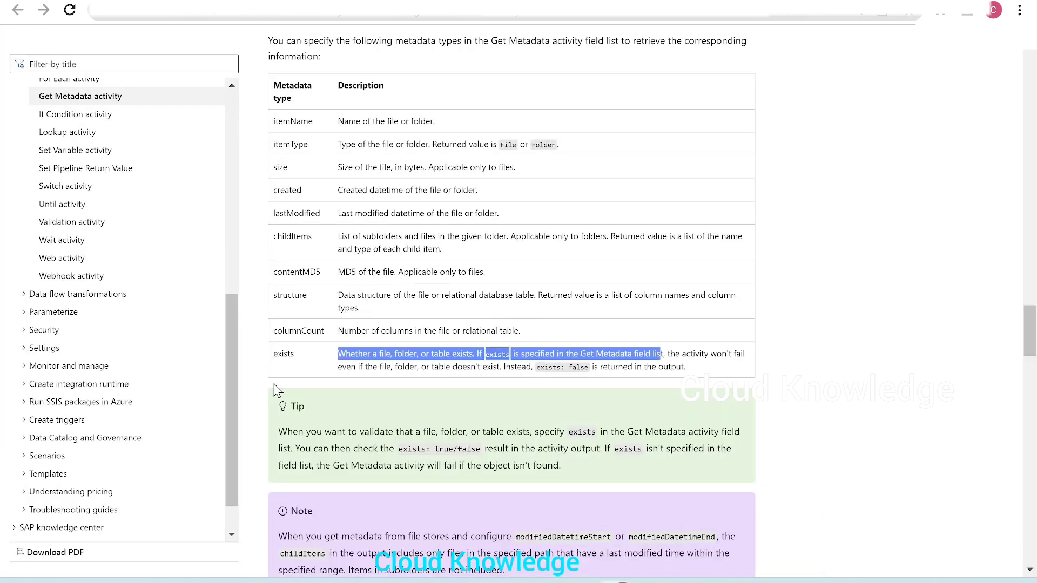
left_click(446, 397)
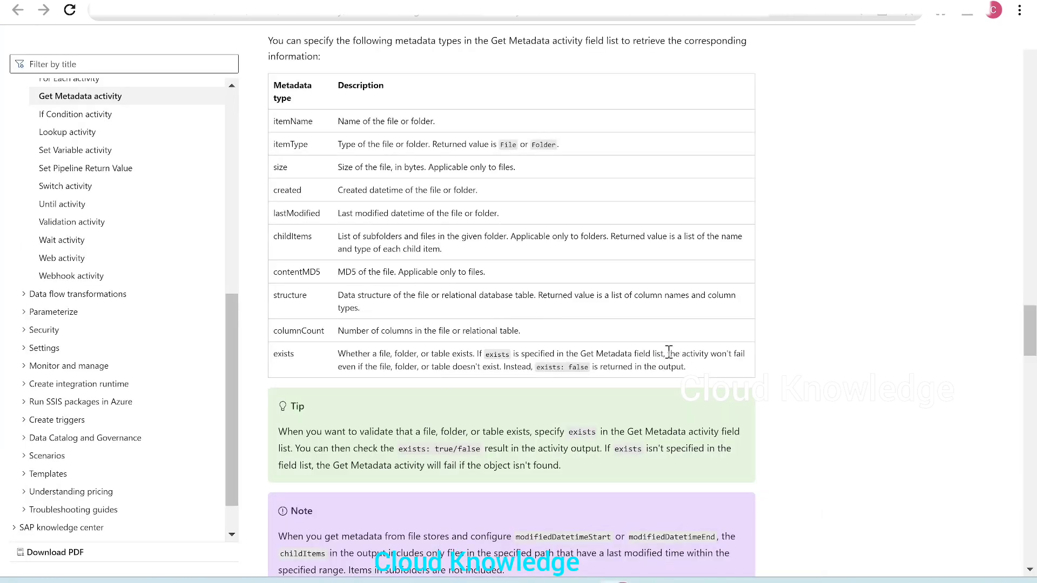
left_click_drag(669, 354, 493, 367)
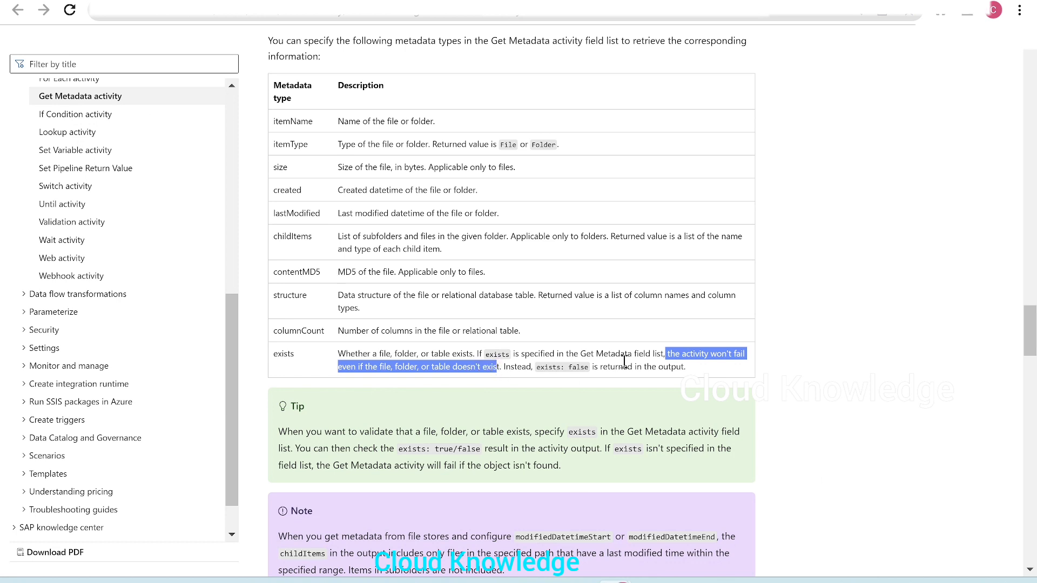
left_click(574, 368)
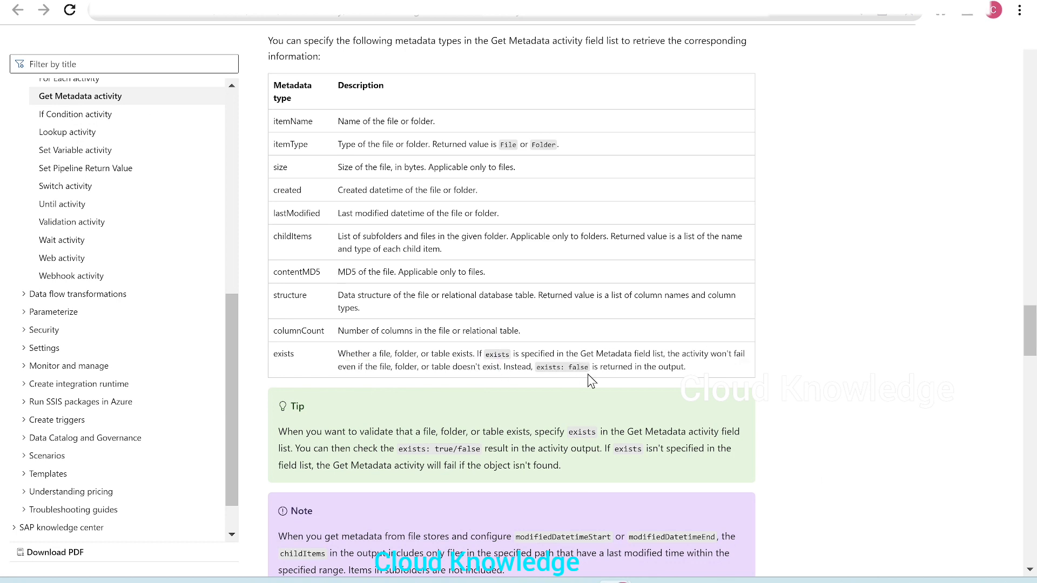
triple_click(591, 378)
left_click(565, 435)
left_click_drag(497, 367, 687, 372)
key("alt+Tab")
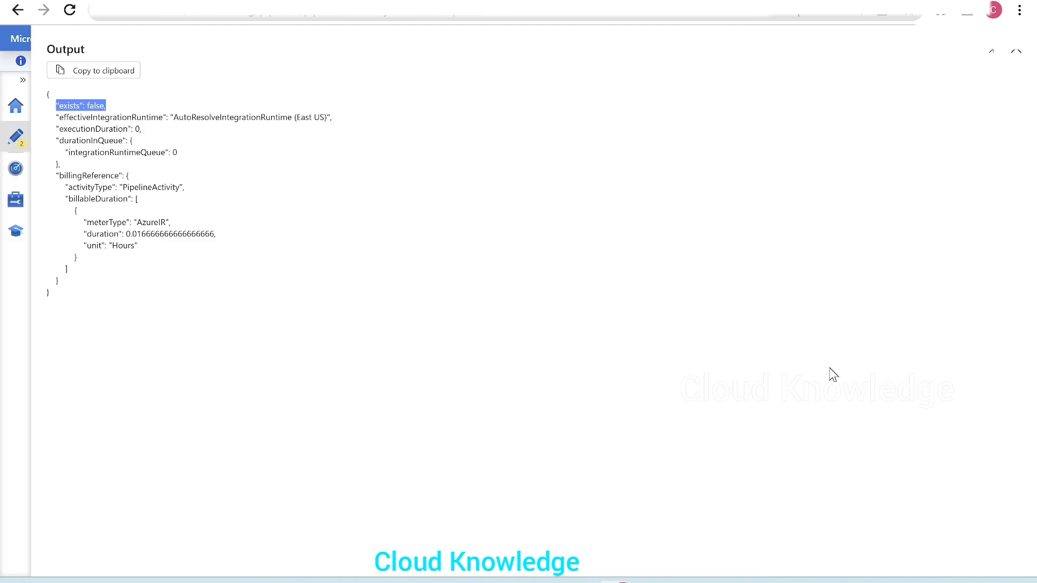
left_click(1021, 52)
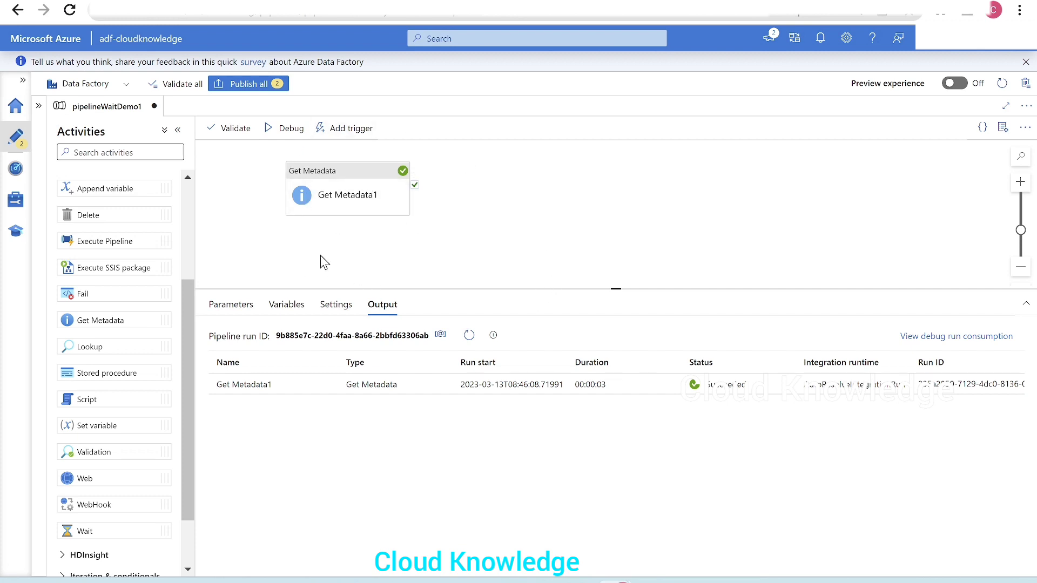
In the Azure portal, open the testoutput container of the cloudknowlegegen2 storage account to view its folders.
left_click(333, 203)
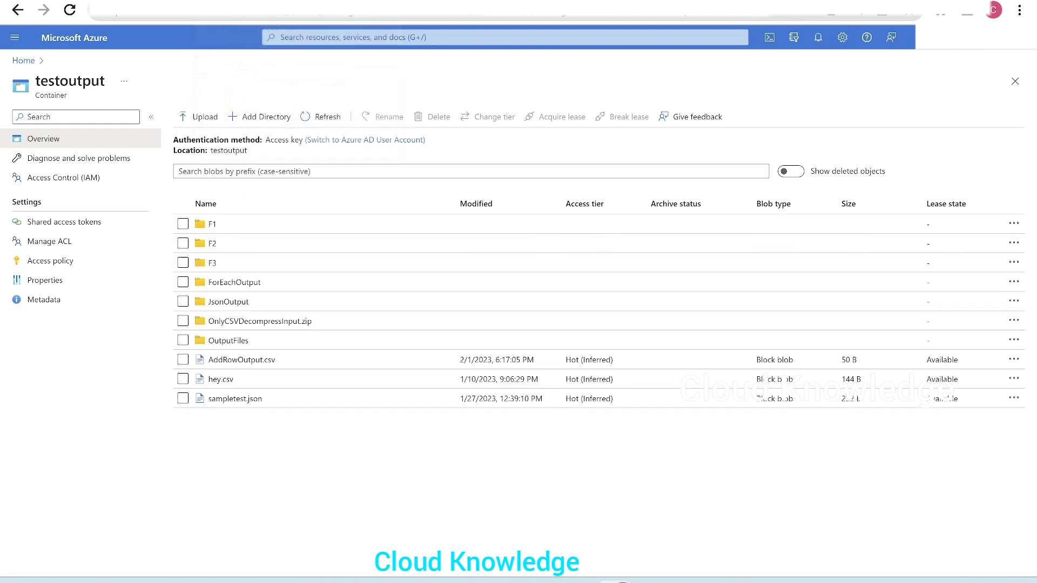
left_click(25, 62)
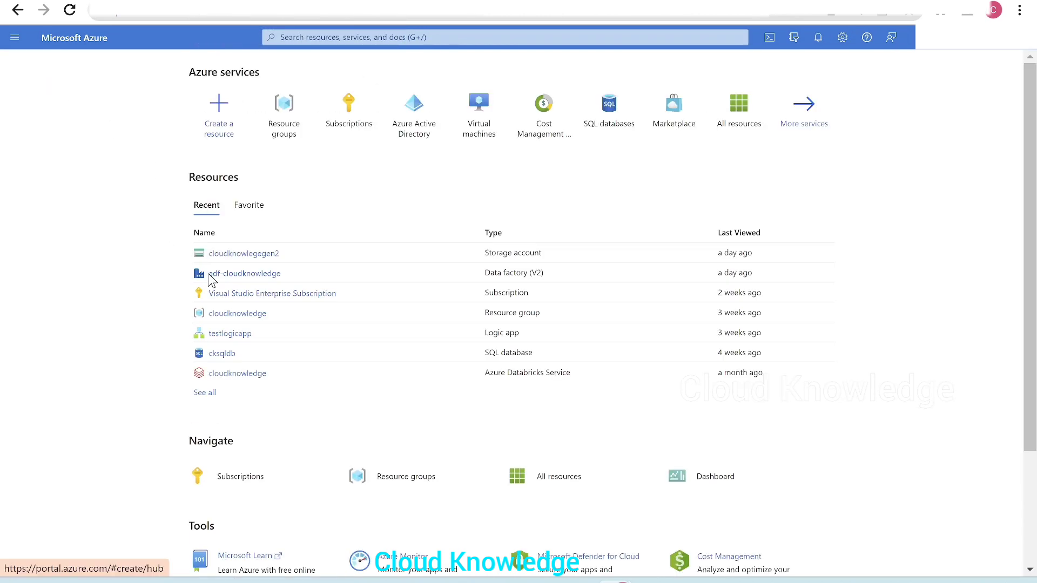
left_click(239, 251)
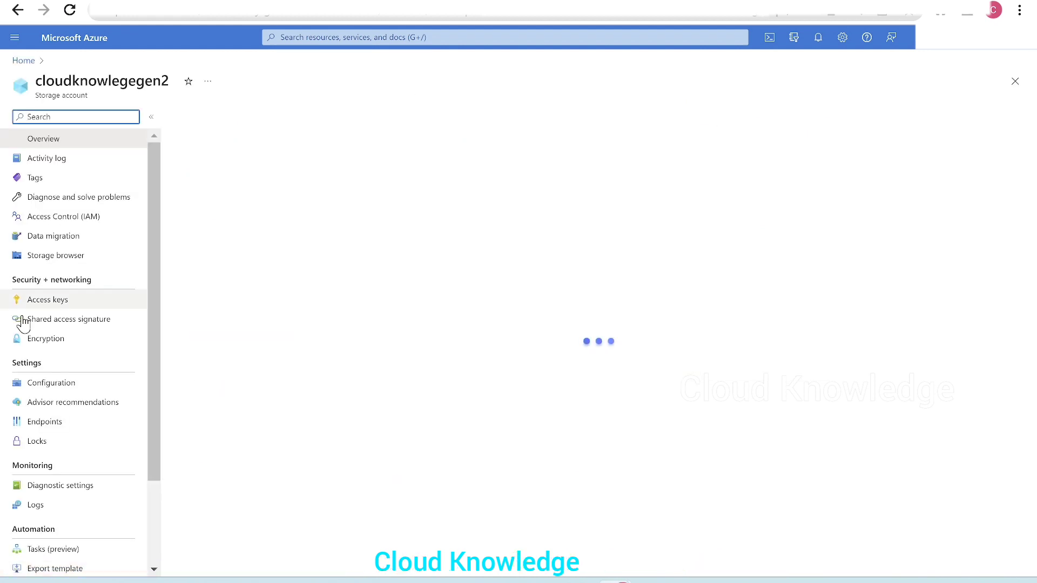
left_click(54, 319)
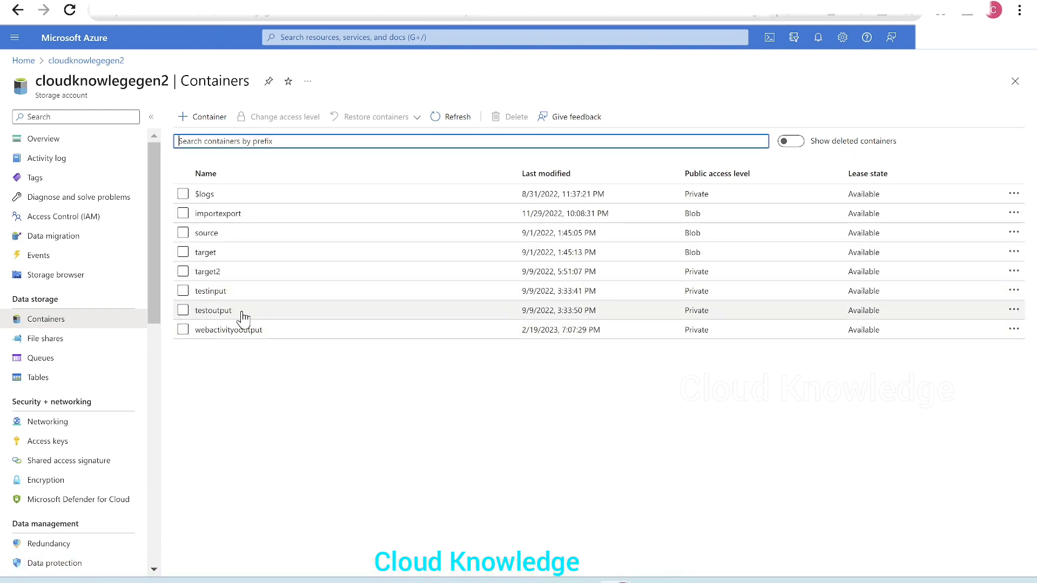
left_click(470, 317)
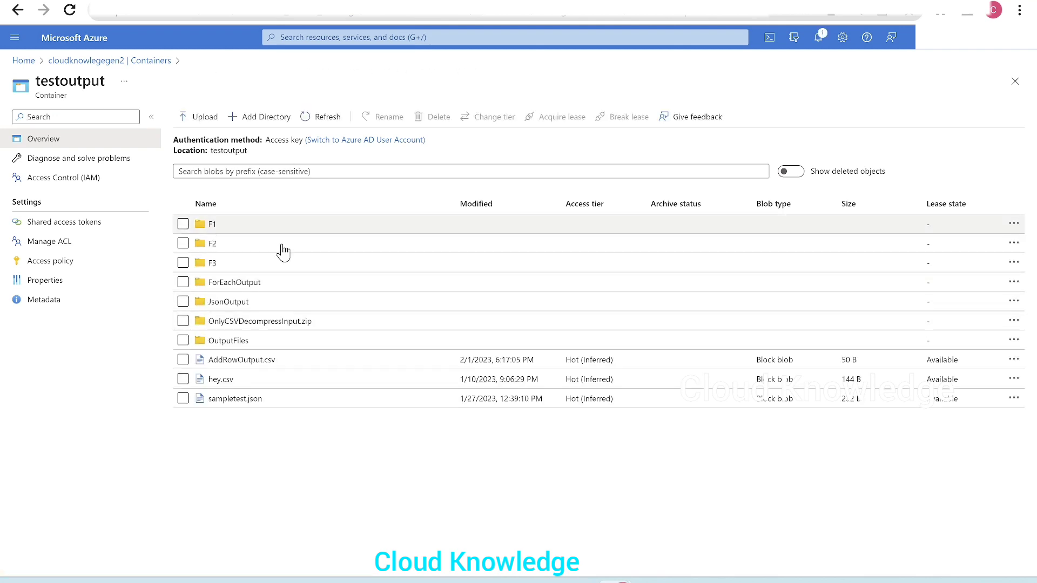
left_click(222, 224)
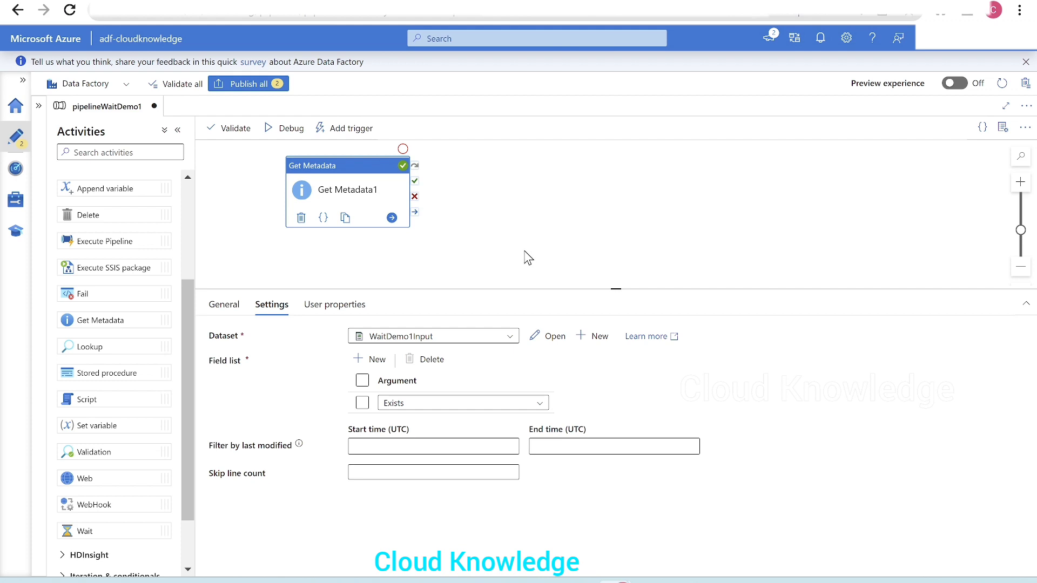
Back in Data Factory, add an If Condition activity to the pipeline and connect it to Get Metadata1's success output.
scroll(130, 403, "down", 2)
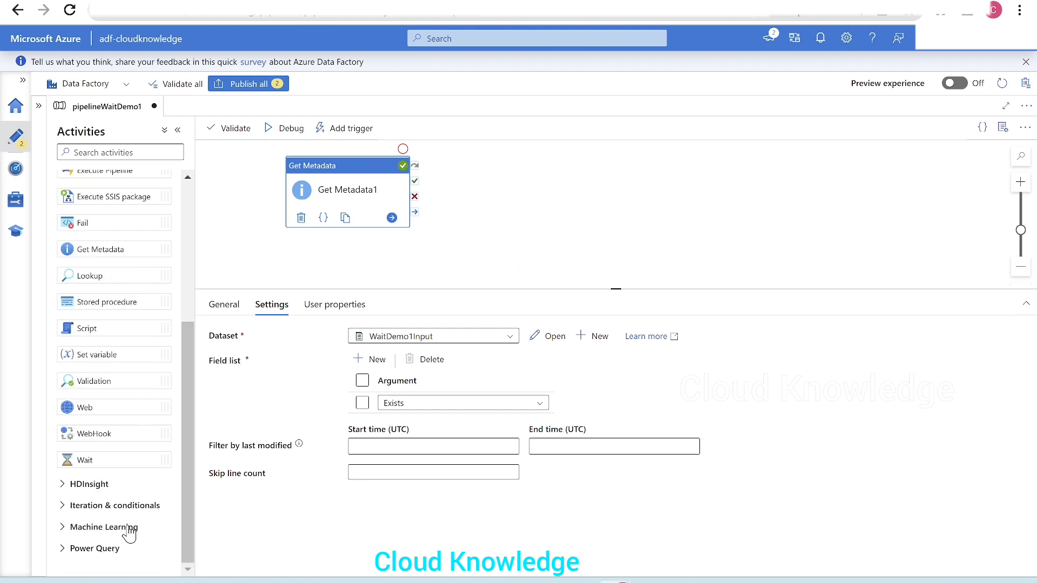
left_click(115, 506)
scroll(114, 448, "down", 3)
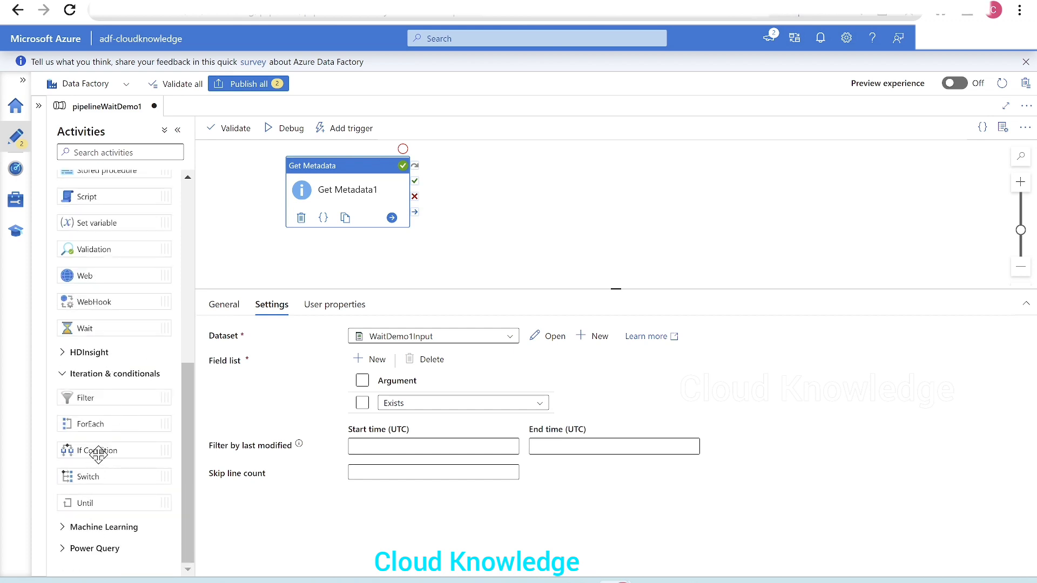
left_click_drag(95, 451, 598, 180)
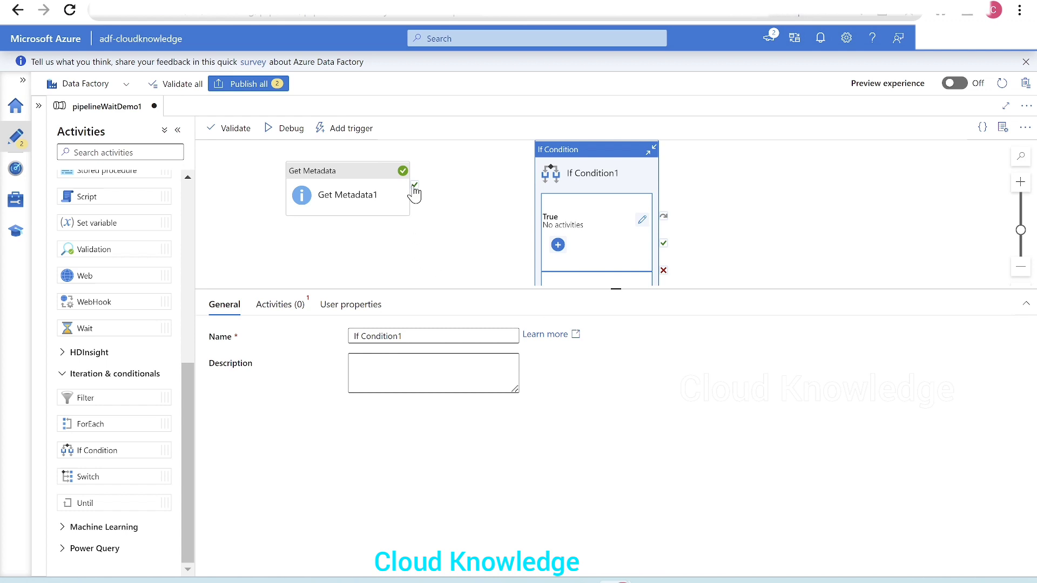
left_click_drag(414, 185, 551, 195)
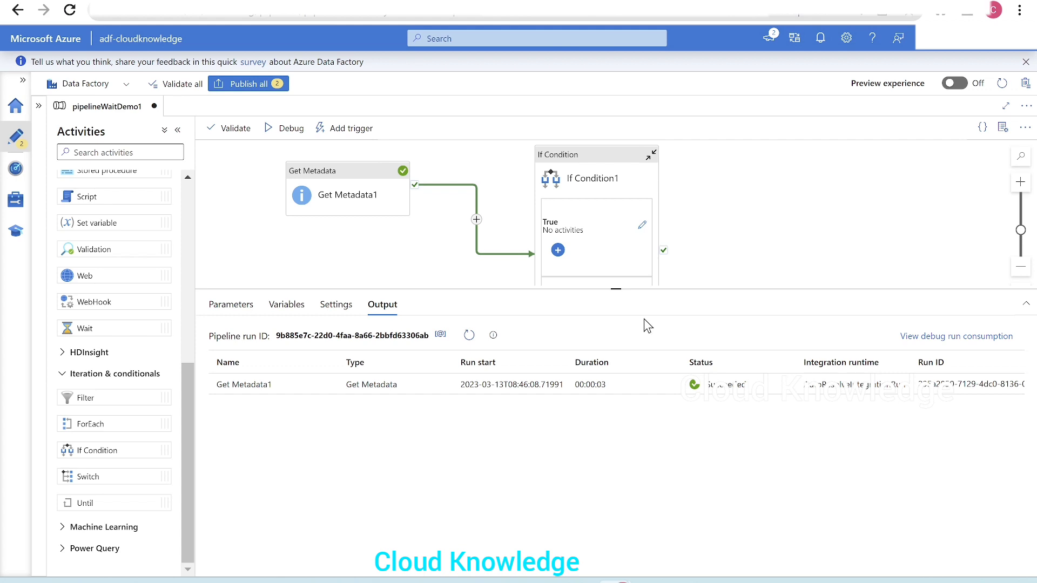
left_click_drag(595, 295, 591, 383)
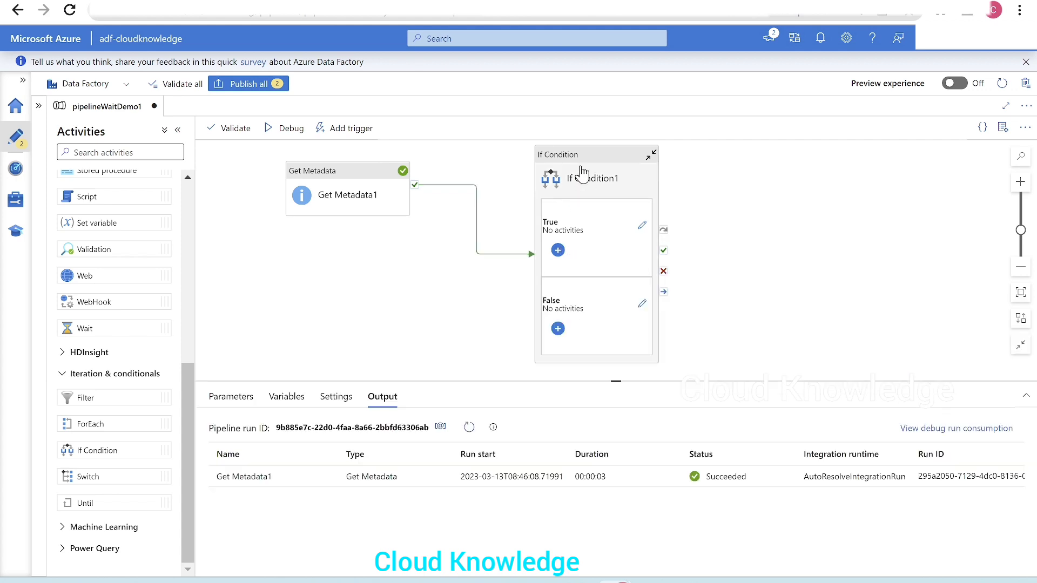
left_click(582, 173)
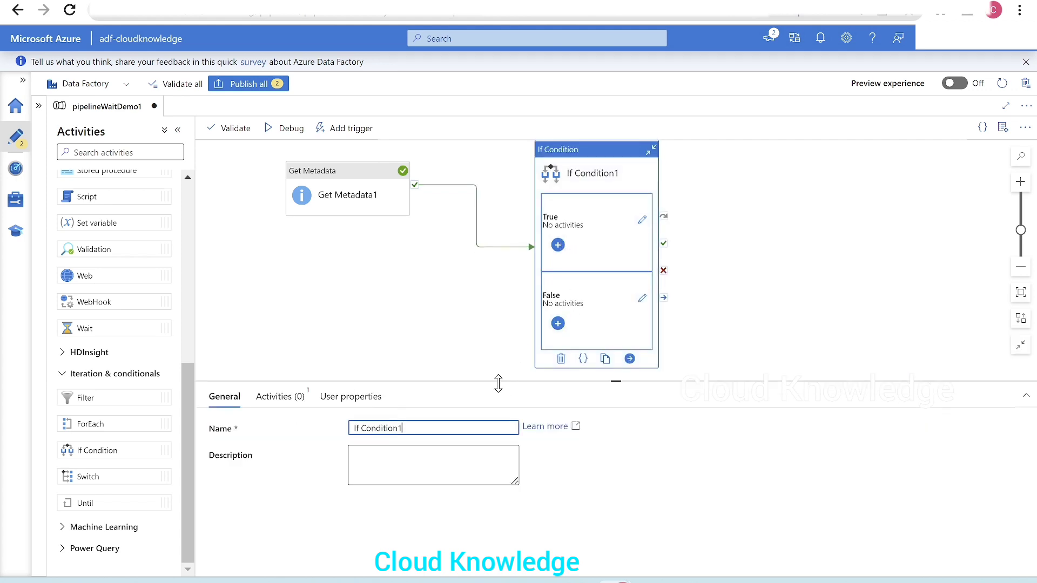
left_click_drag(498, 381, 440, 265)
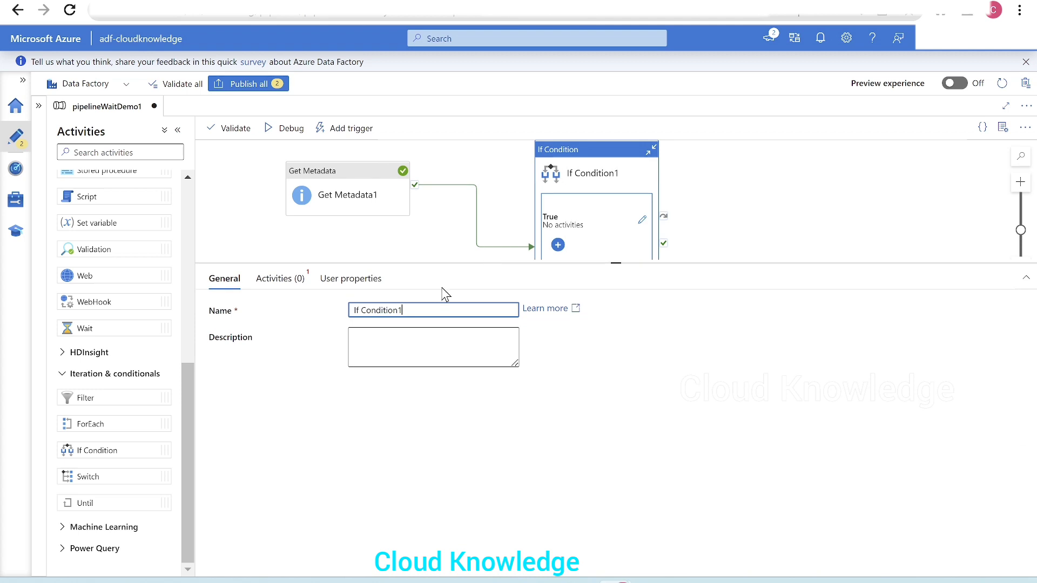
left_click(284, 284)
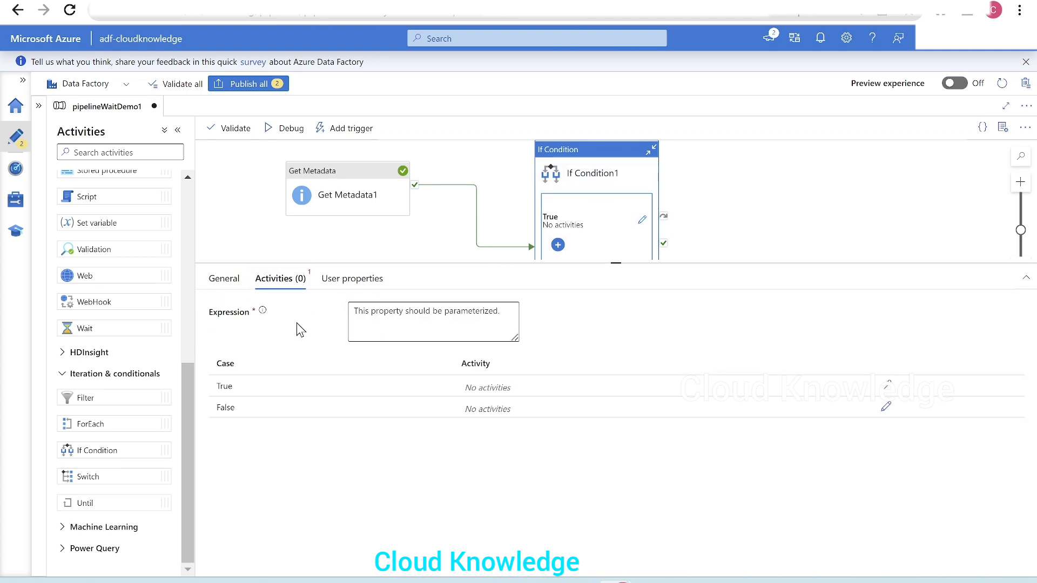
mouse_move(261, 318)
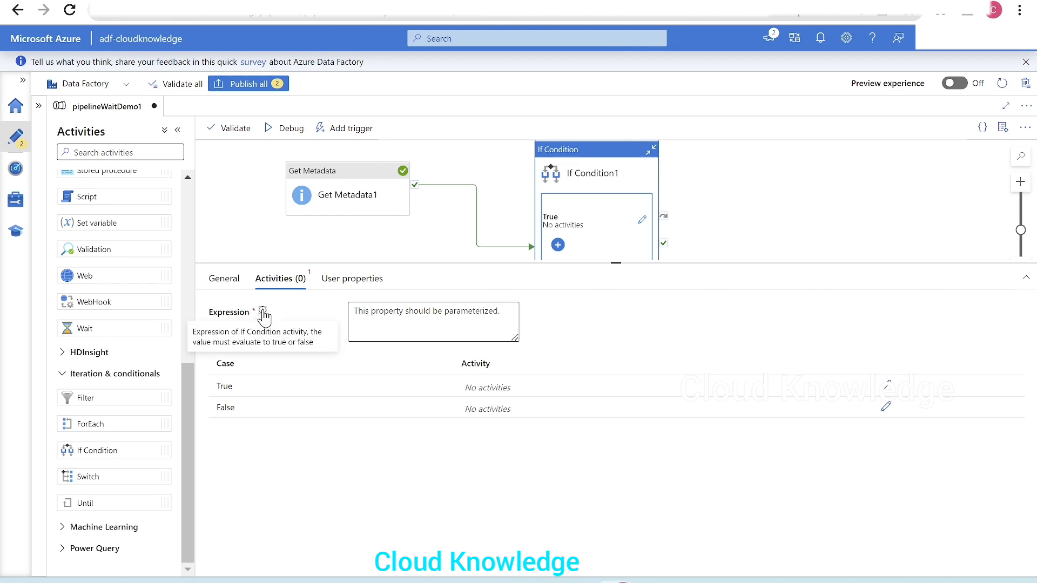
left_click(351, 324)
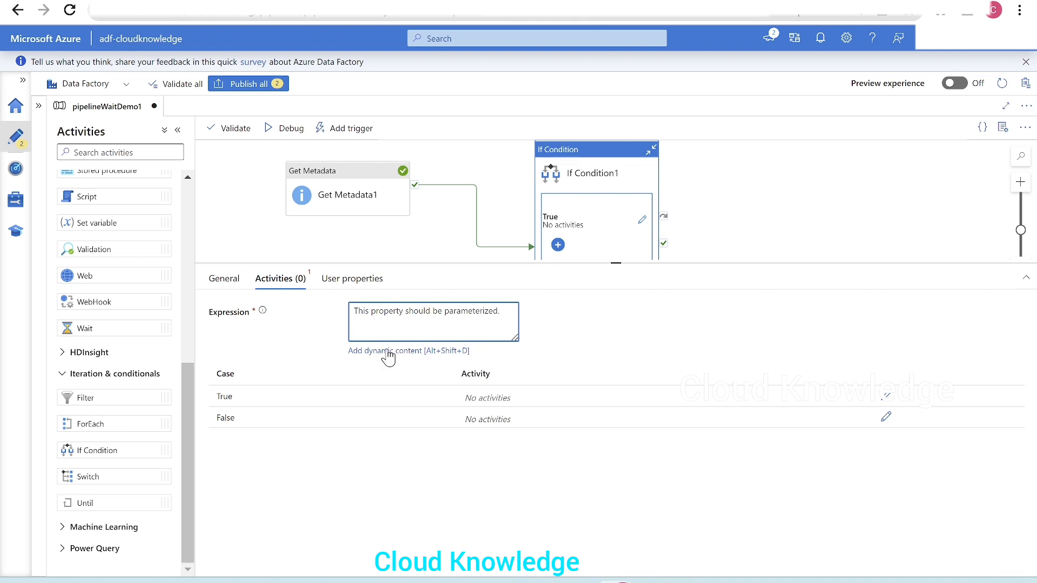
left_click(389, 352)
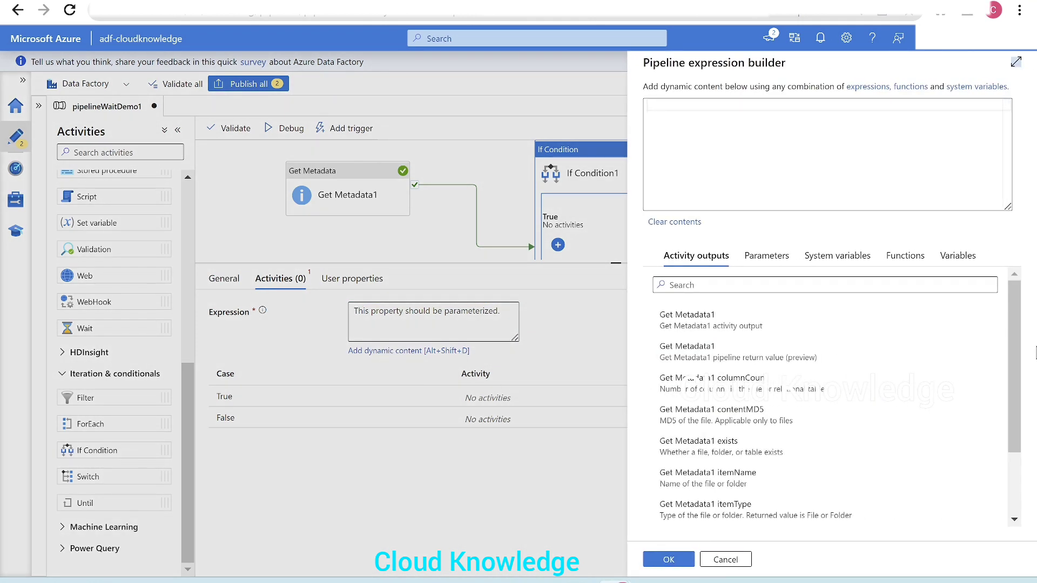
left_click(713, 113)
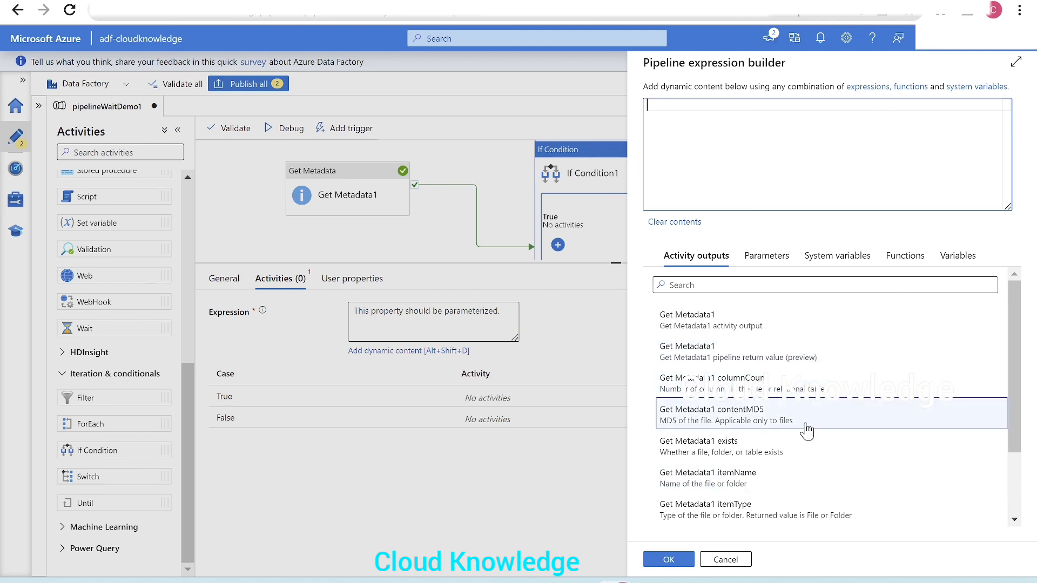
scroll(806, 430, "down", 3)
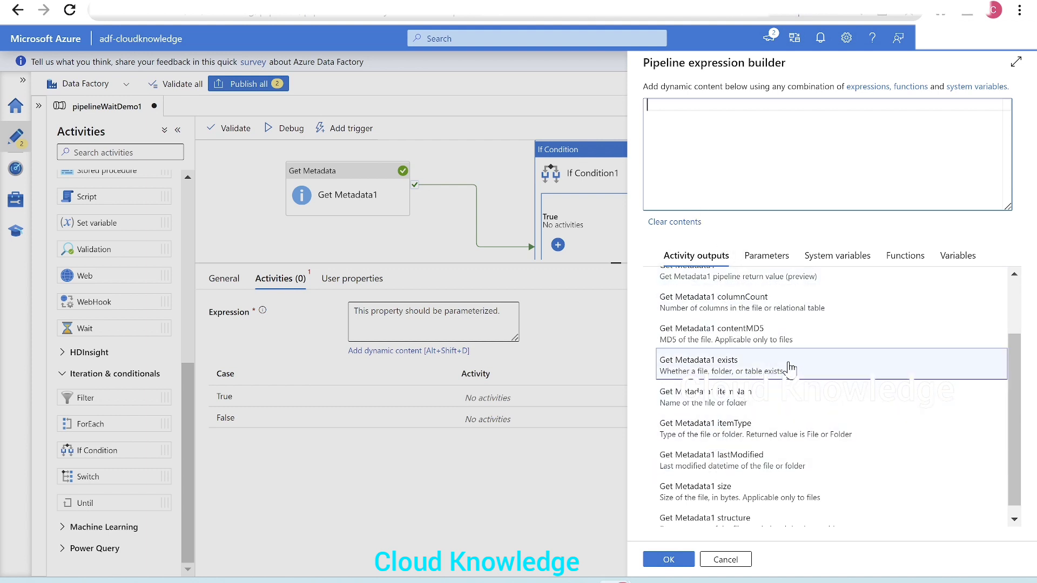
scroll(795, 481, "down", 1)
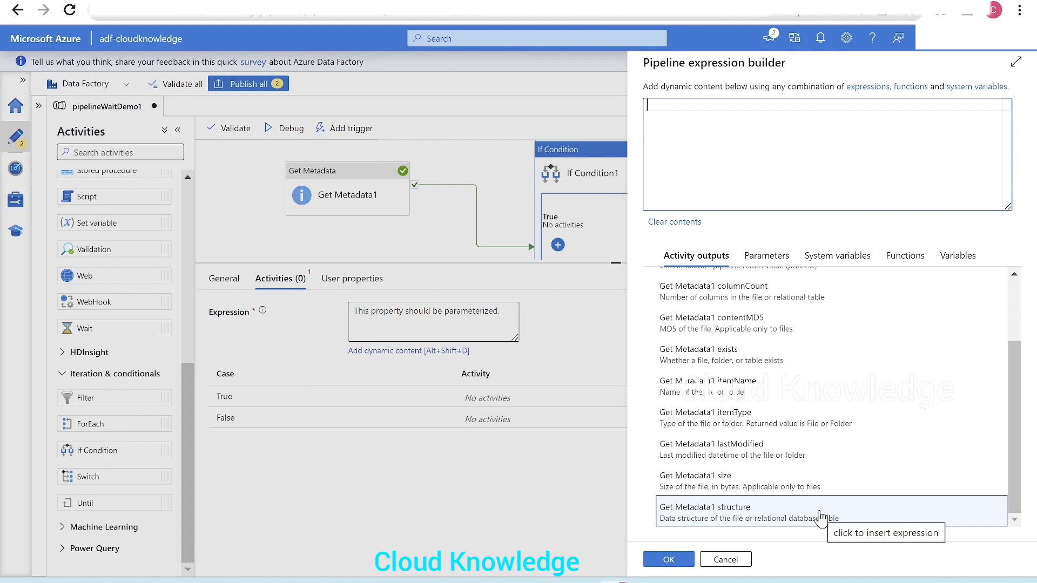
scroll(757, 513, "up", 3)
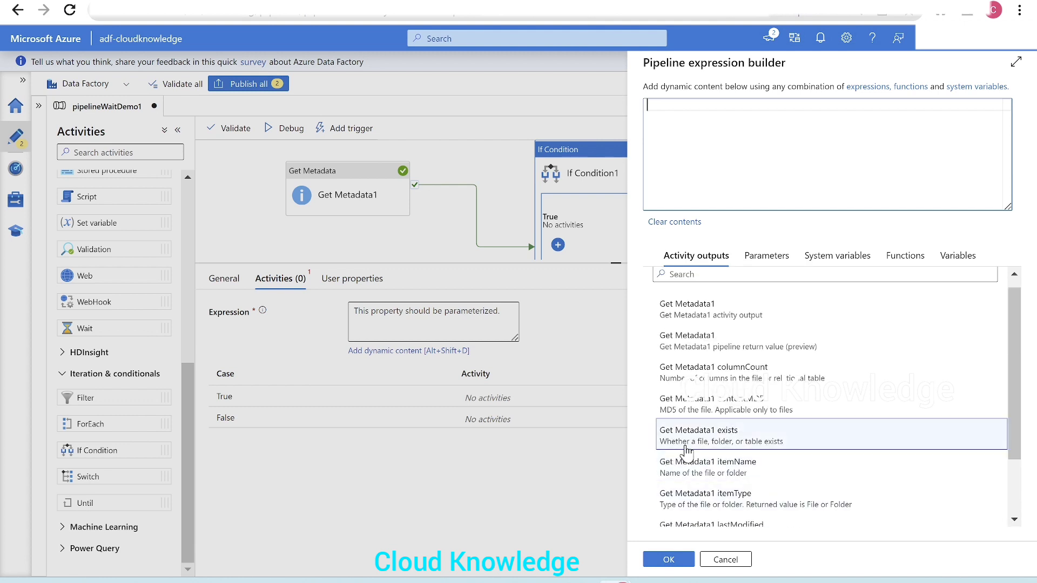
left_click(781, 447)
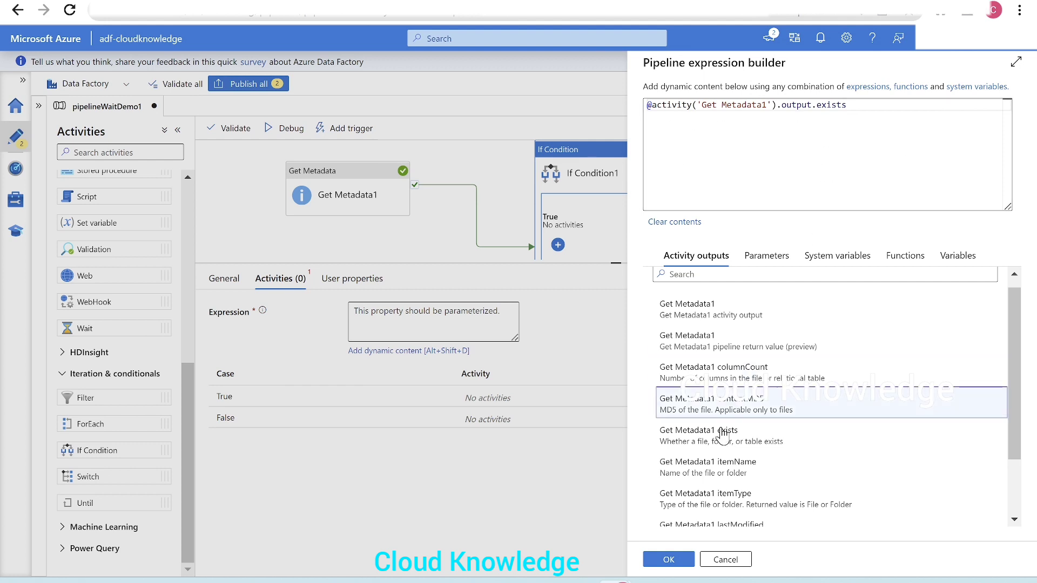
left_click(668, 559)
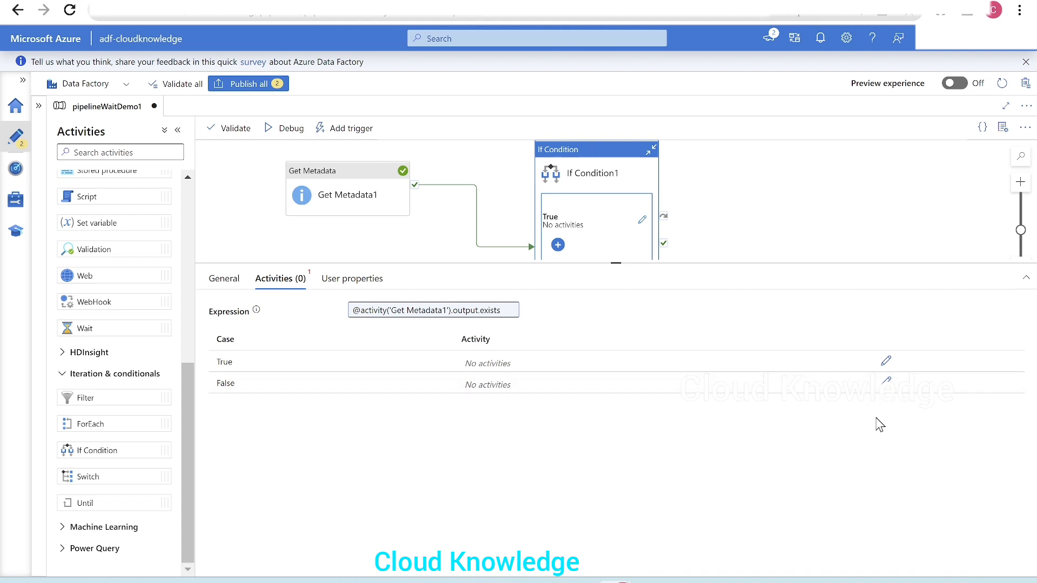
Open the True branch of If Condition1 and add a Copy data activity to it.
left_click(886, 360)
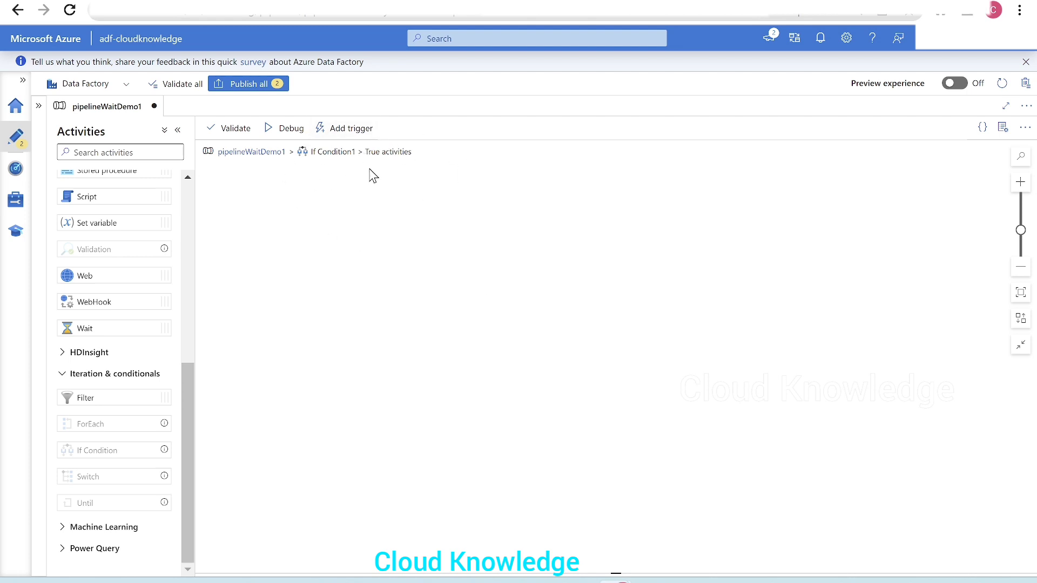
left_click(63, 374)
scroll(110, 425, "up", 4)
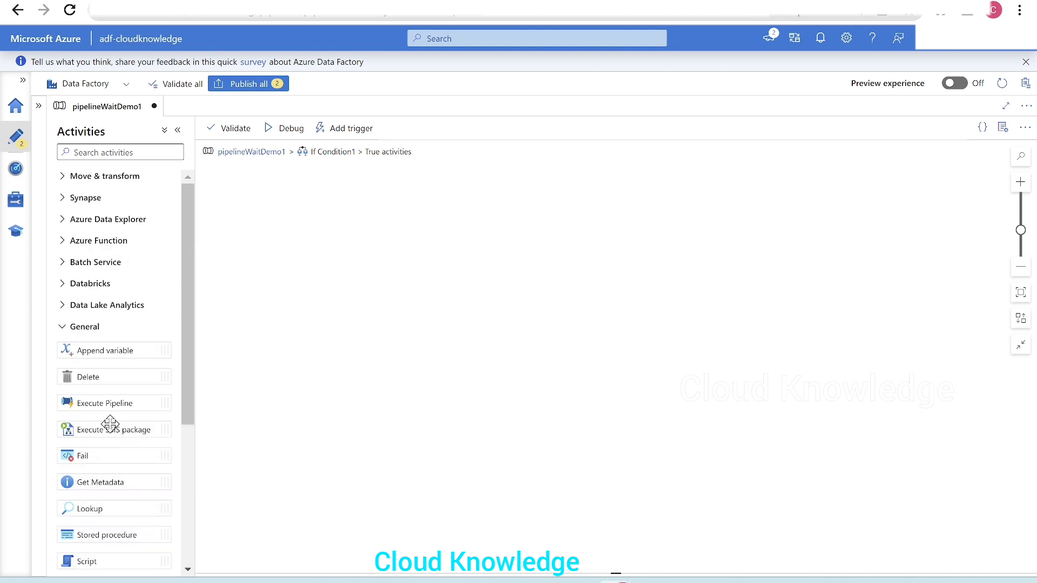
left_click(81, 176)
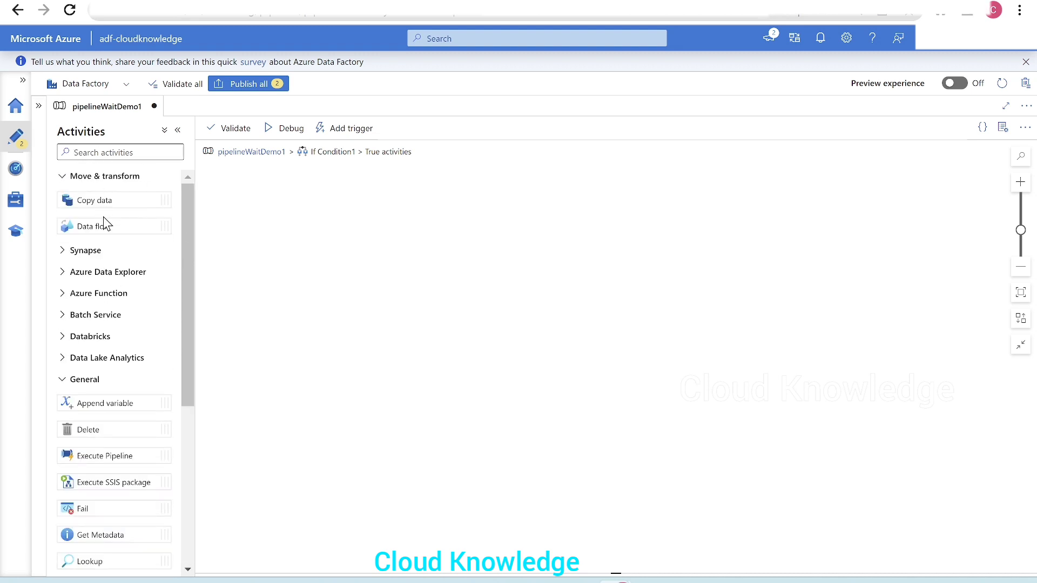
left_click_drag(93, 201, 395, 211)
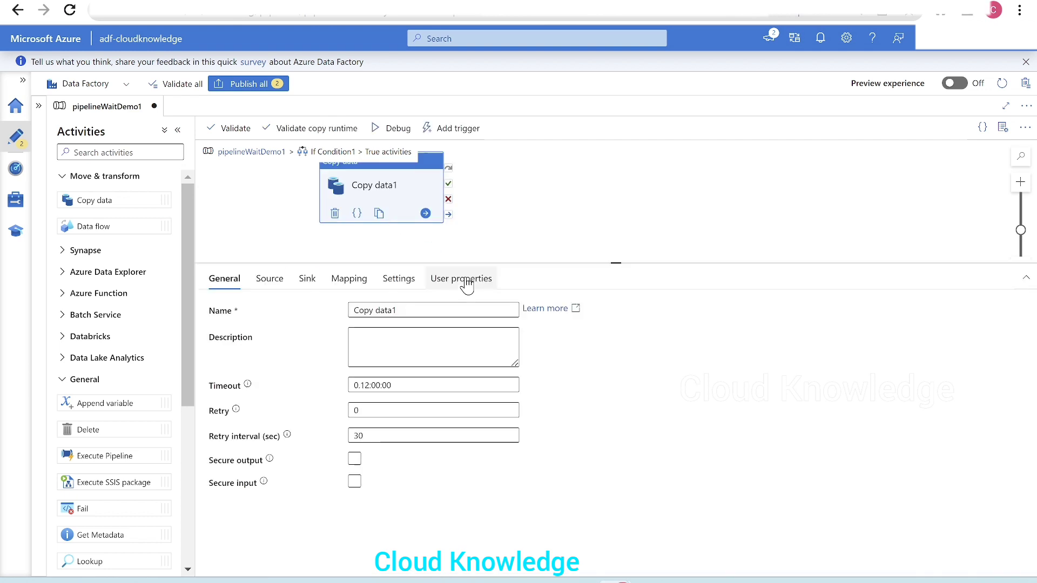
Set the Copy data1 source dataset to WaitDemo1Input.
left_click(269, 279)
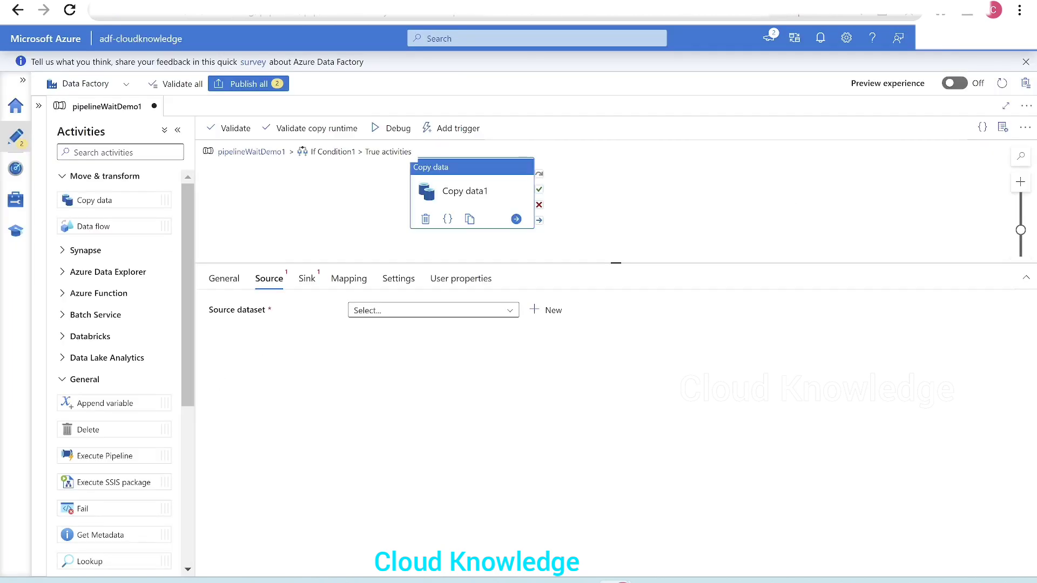
left_click(461, 313)
type("WaitDe")
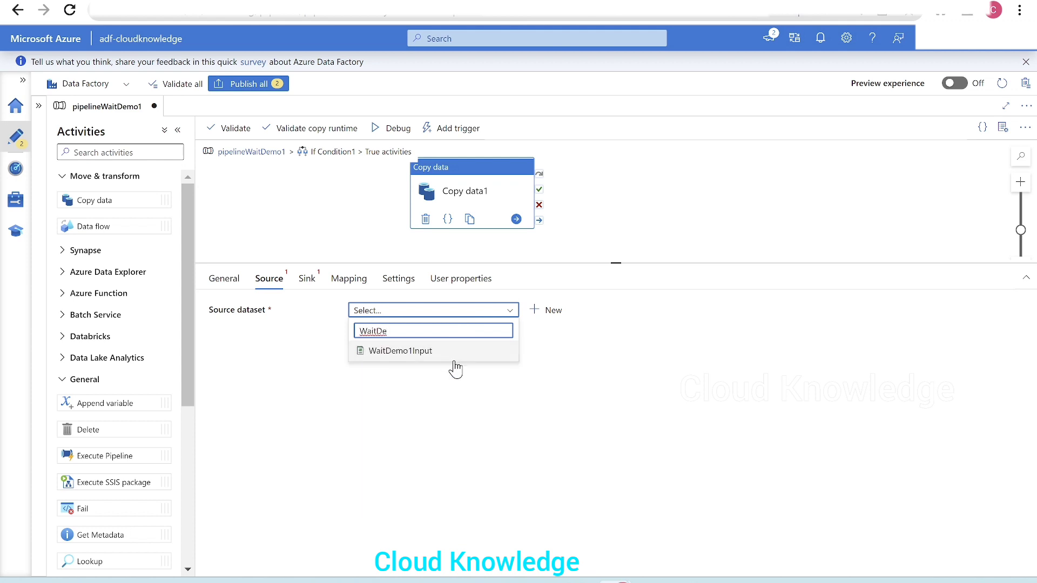
left_click(453, 358)
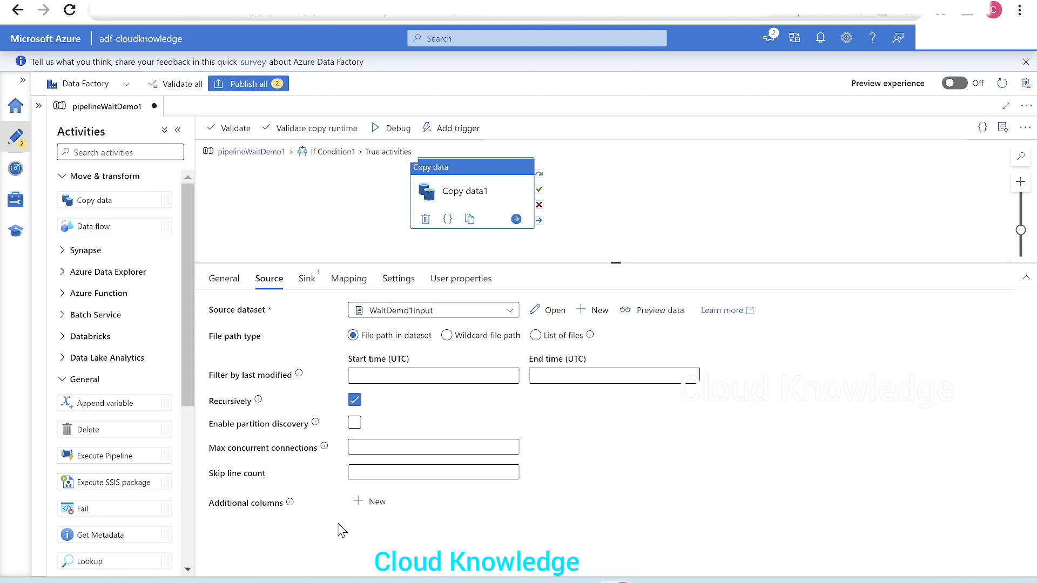
Start a new sink dataset for Copy data1 using Azure Data Lake Storage Gen2 as the data store and DelimitedText as the format.
left_click(309, 279)
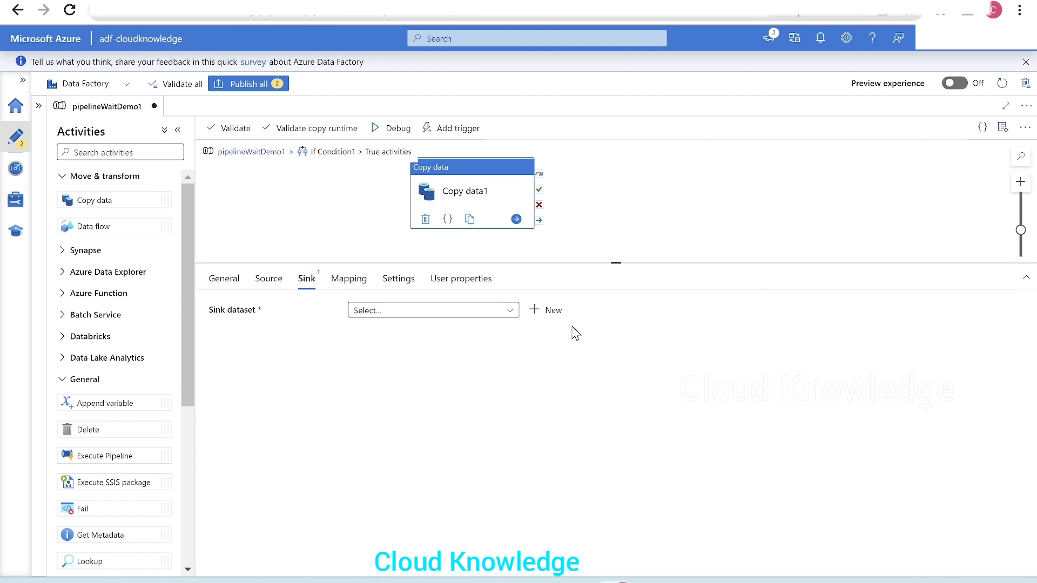
left_click(556, 313)
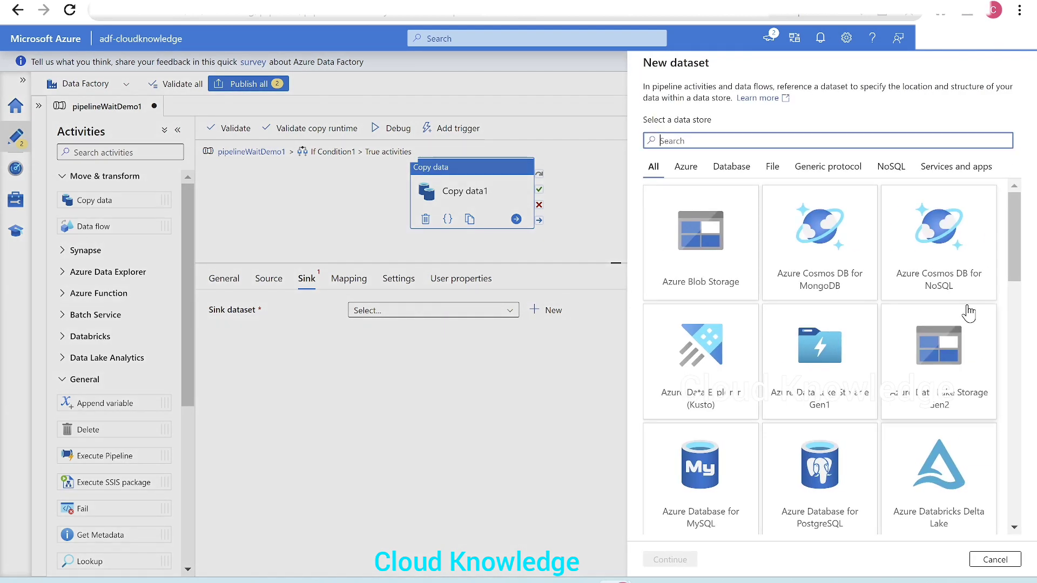
left_click(940, 365)
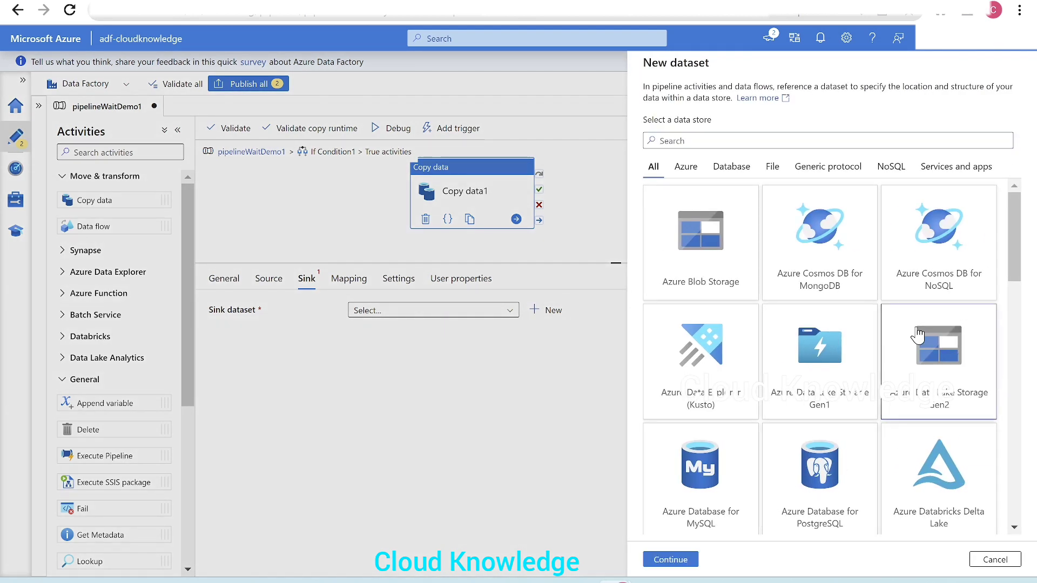
left_click(675, 561)
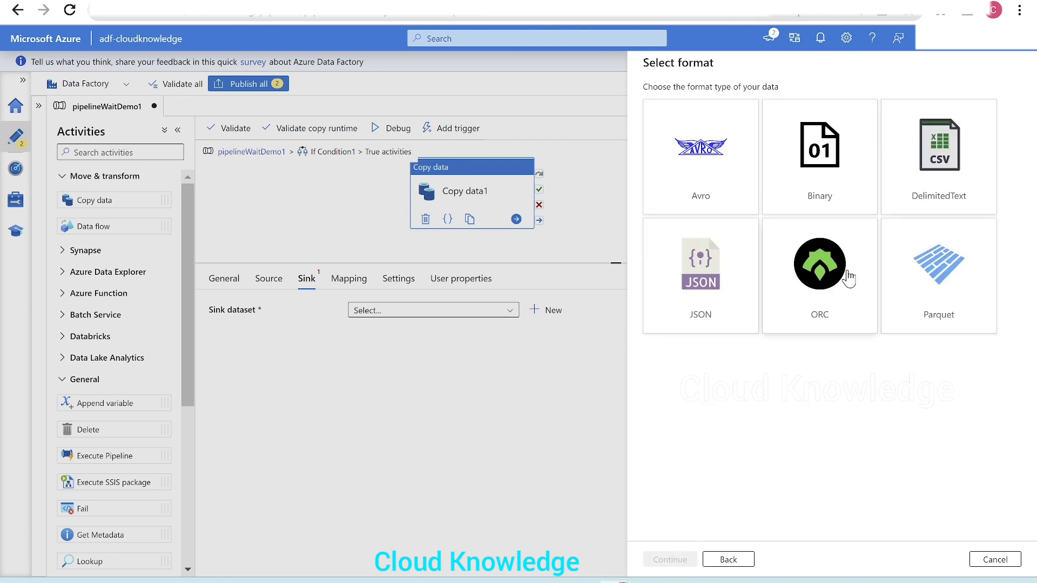
left_click(918, 192)
left_click(670, 560)
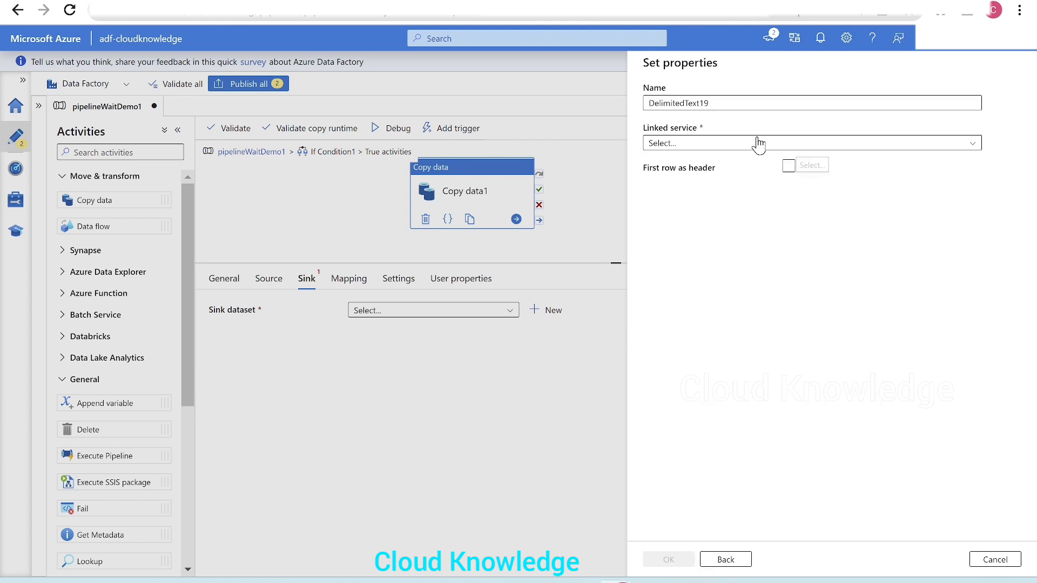
Name the new sink dataset WaitDemo1Output and assign it the AzureDataLakeStorage1 linked service.
double_click(664, 103)
type("WaitDem")
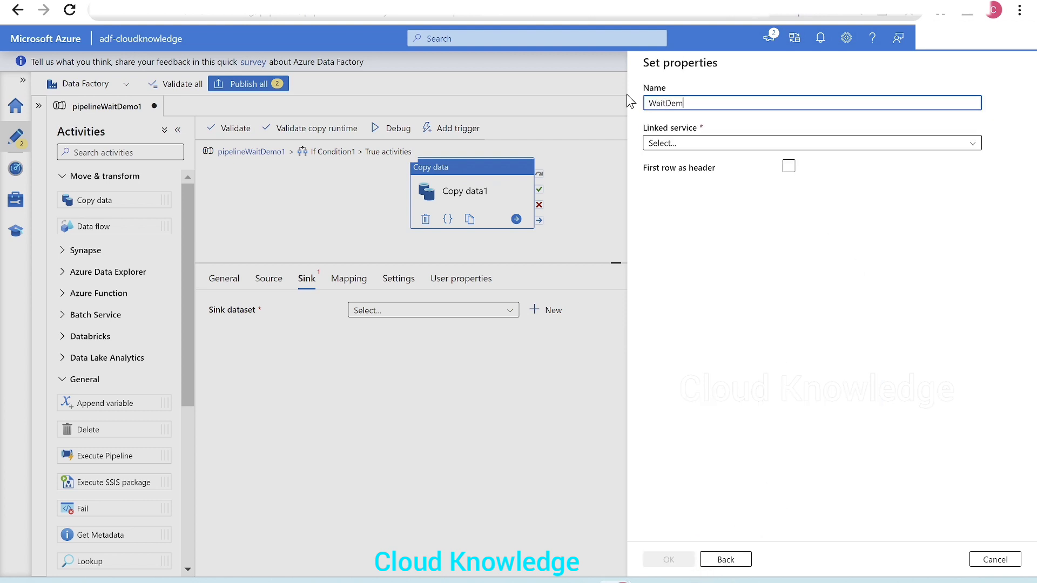
type("o1Output")
left_click(674, 145)
left_click(693, 225)
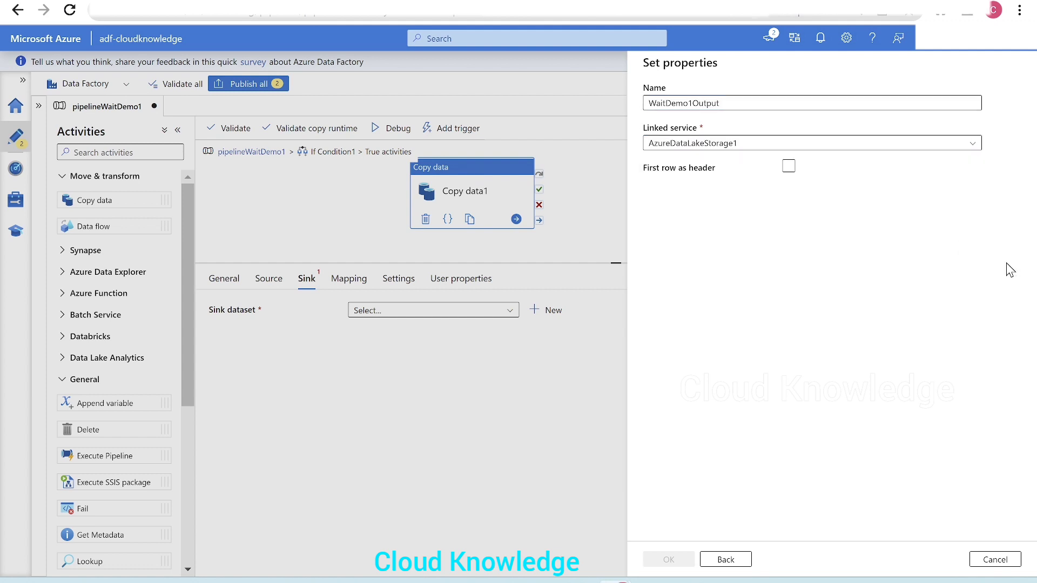
Set the dataset's file path to testoutput/F1, enable first row as header, choose no schema import, and create the dataset.
left_click(991, 182)
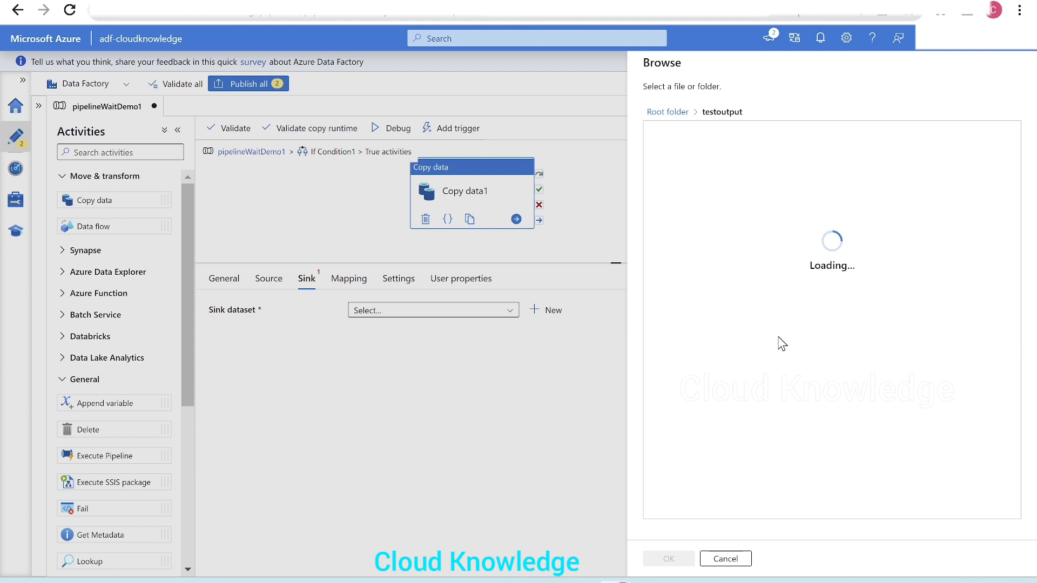
left_click(676, 137)
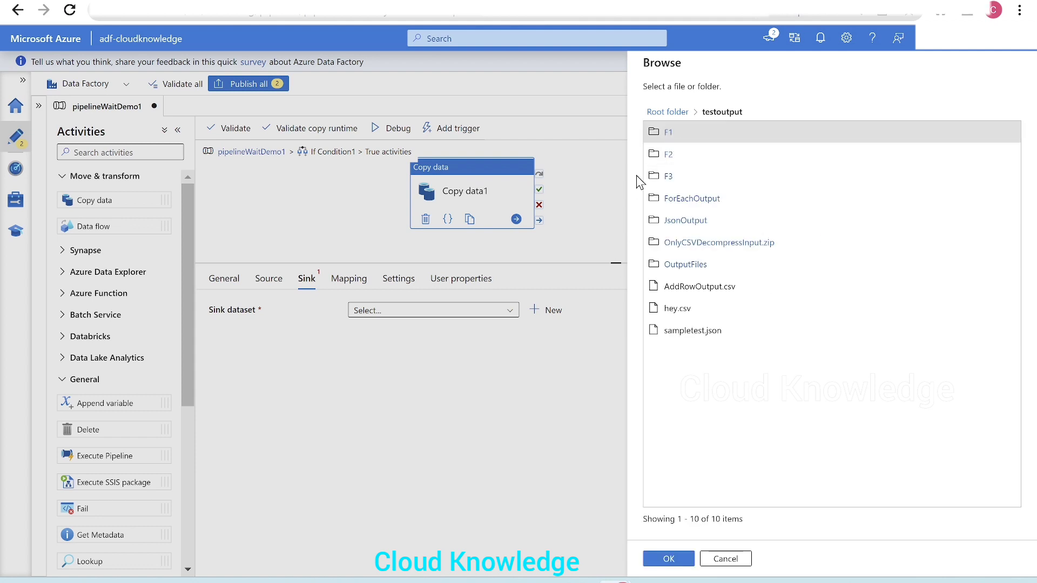
left_click(669, 135)
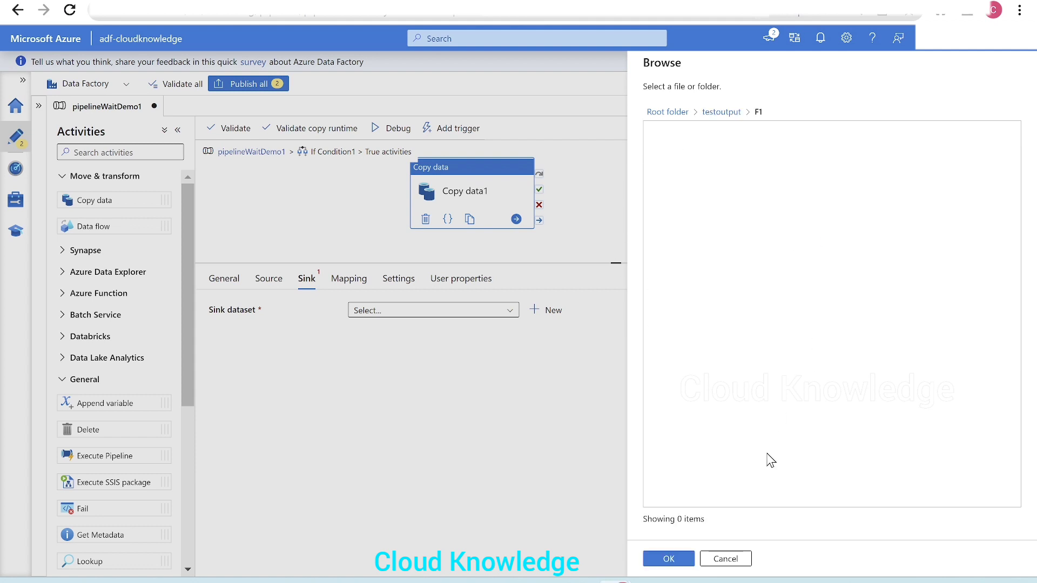
left_click(668, 558)
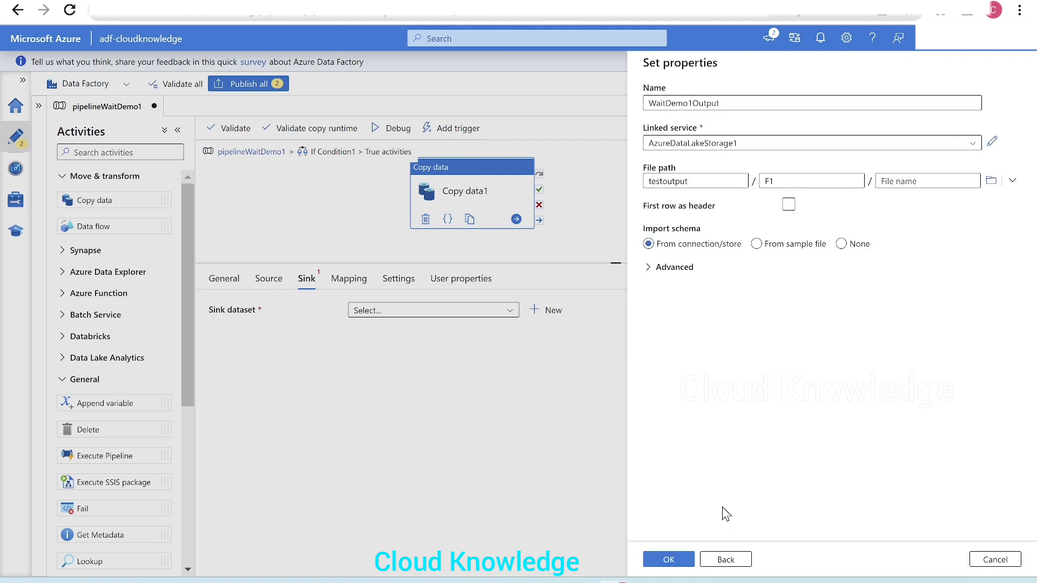
left_click(787, 206)
left_click(841, 243)
left_click(669, 559)
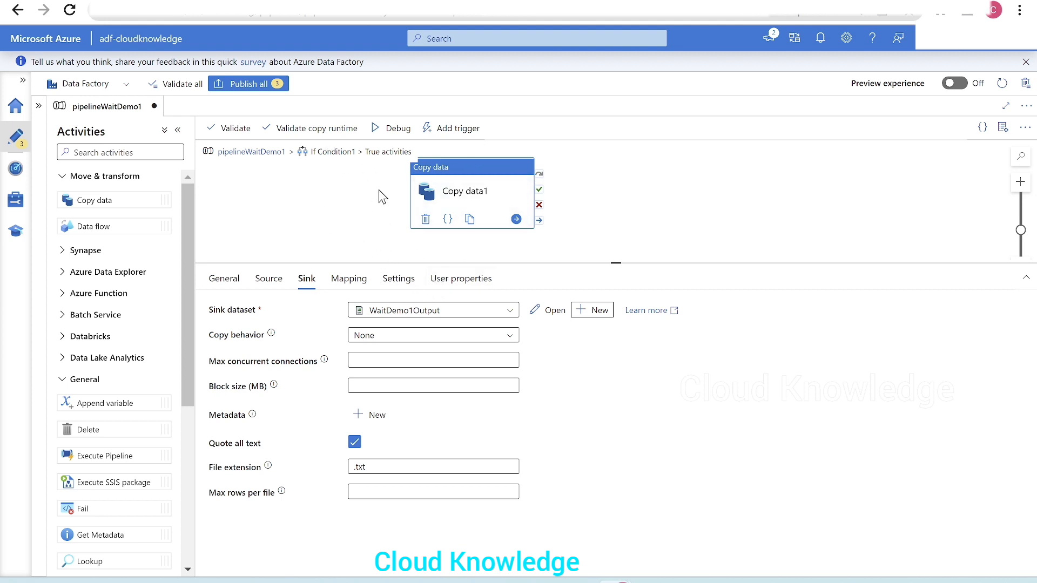
Return to the main pipeline and add a Wait activity to the False branch of If Condition1.
left_click(251, 152)
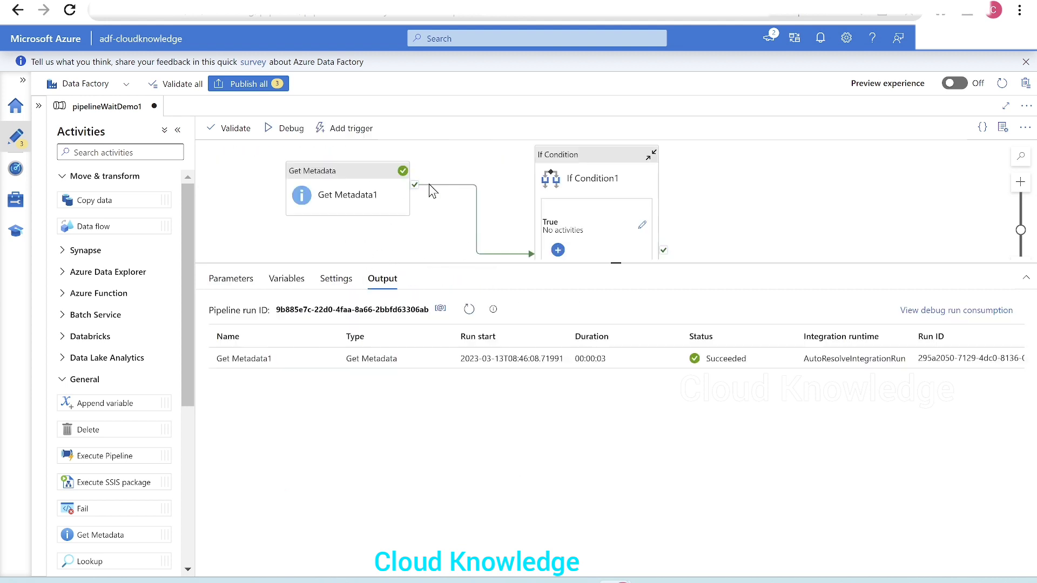
left_click(721, 194)
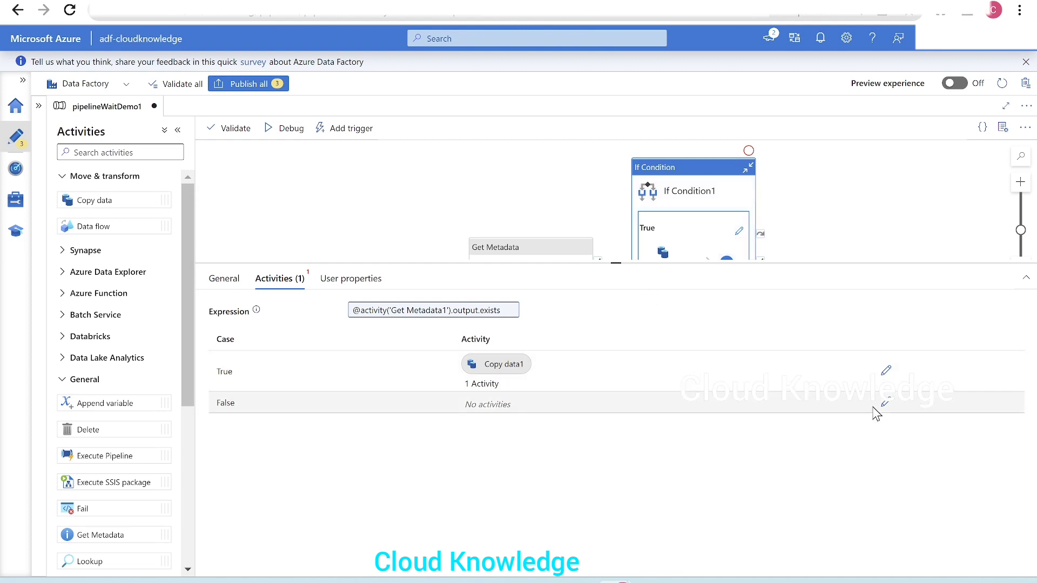
left_click(885, 403)
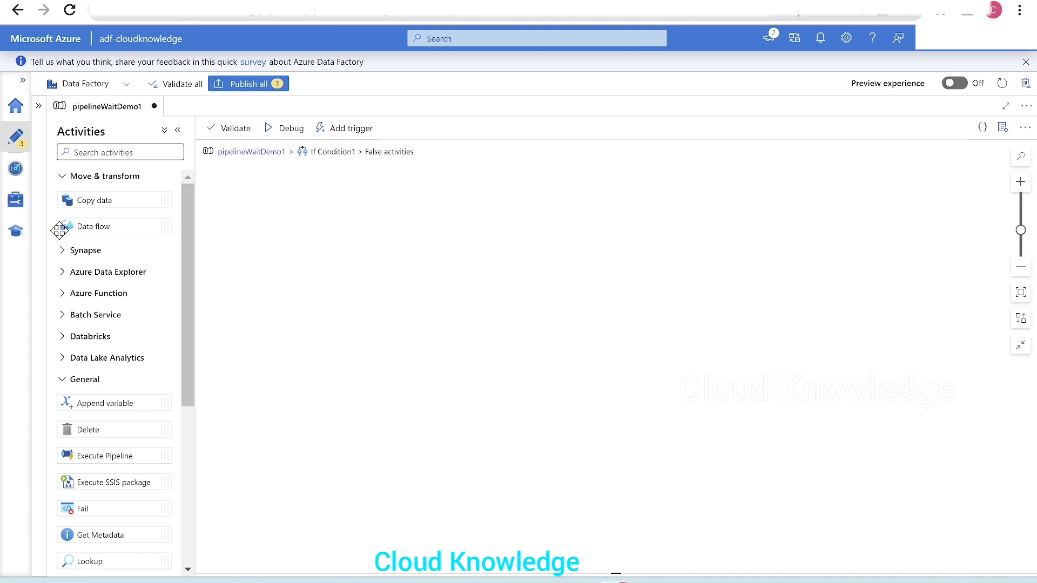
left_click(61, 177)
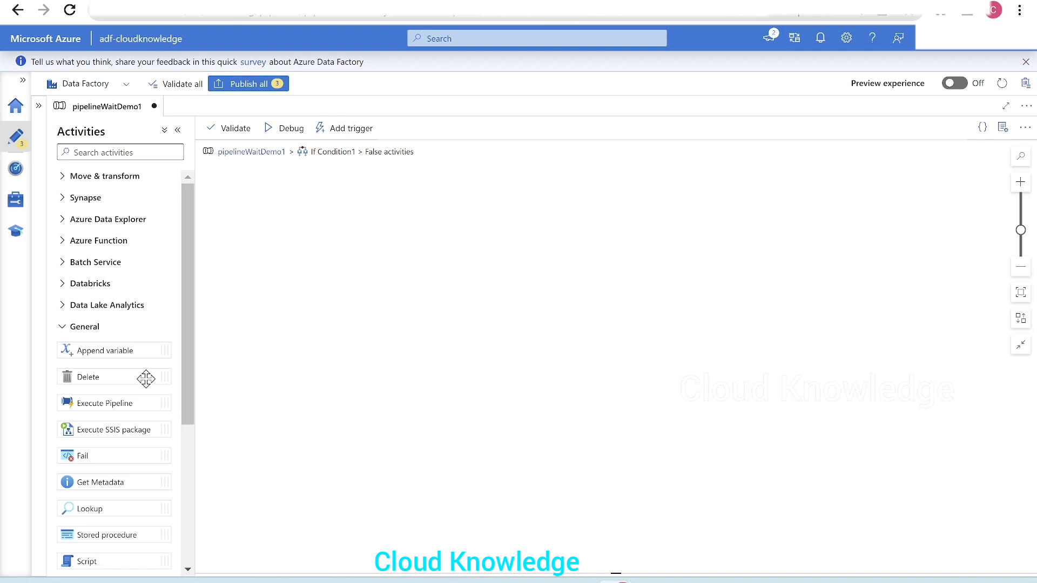
scroll(144, 378, "down", 5)
left_click_drag(120, 462, 484, 204)
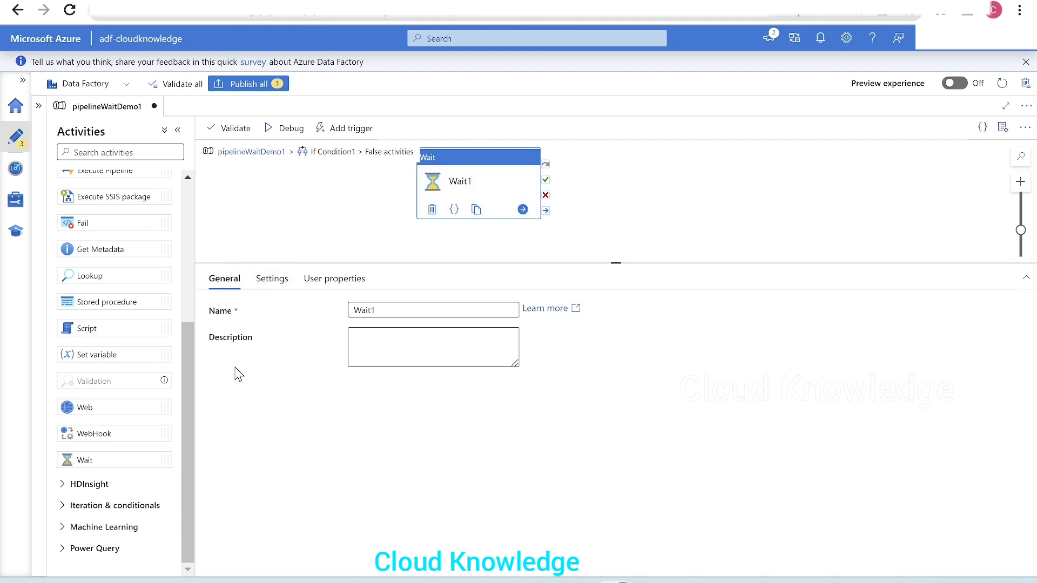
Set the Wait1 wait time to 10 seconds and return to the main pipeline.
left_click(270, 280)
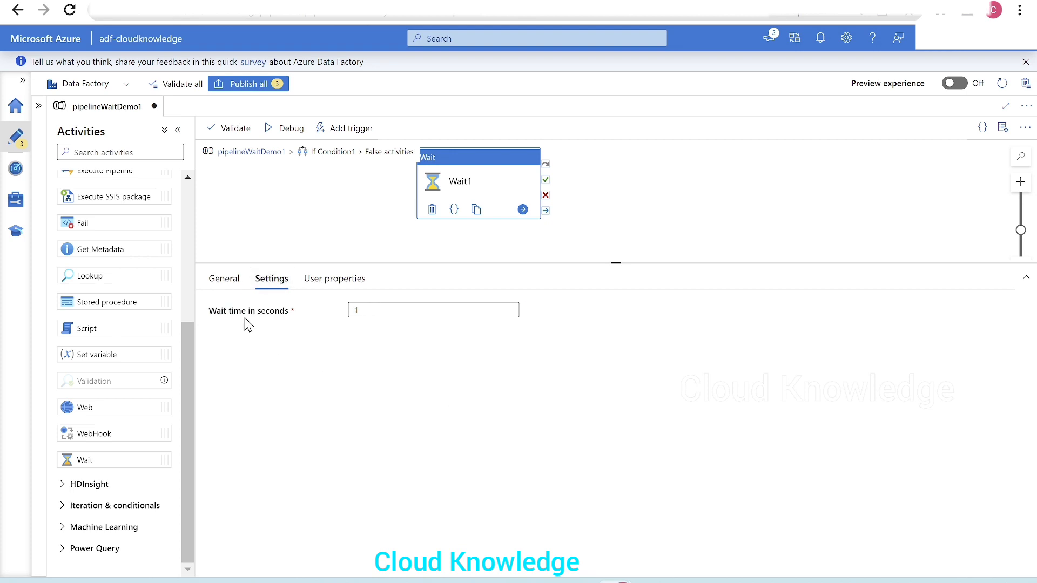
left_click(377, 313)
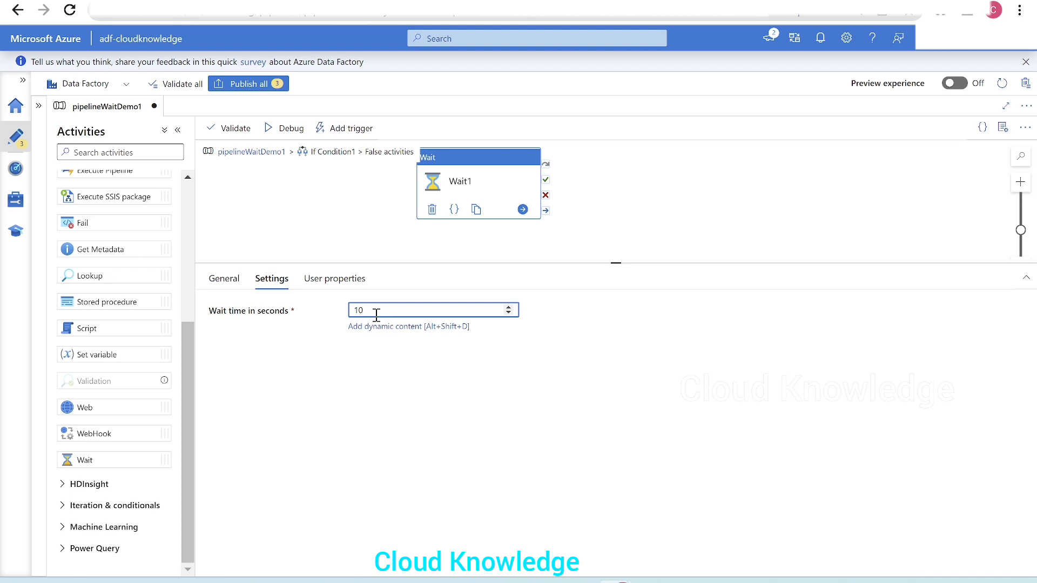
left_click(254, 152)
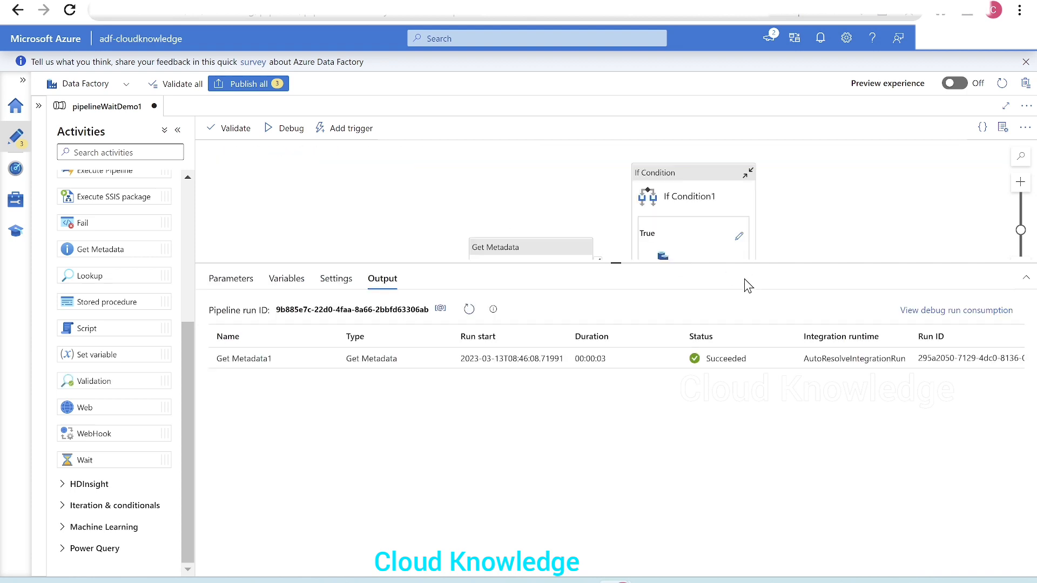
Enlarge the pipeline canvas and reposition Get Metadata1 and If Condition1 so that both fit side by side.
left_click(637, 255)
left_click_drag(563, 263, 562, 359)
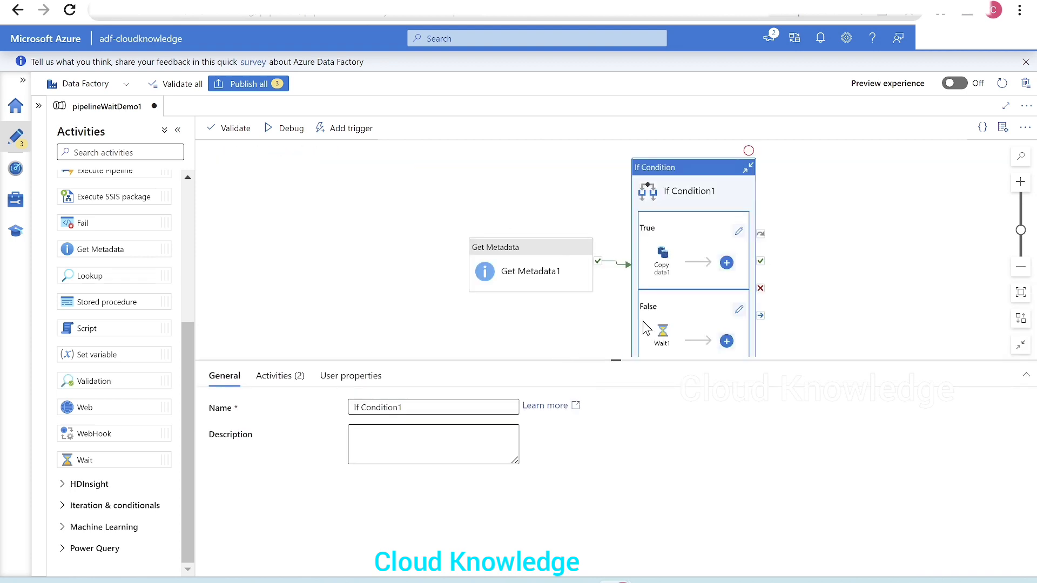
left_click_drag(528, 267, 327, 216)
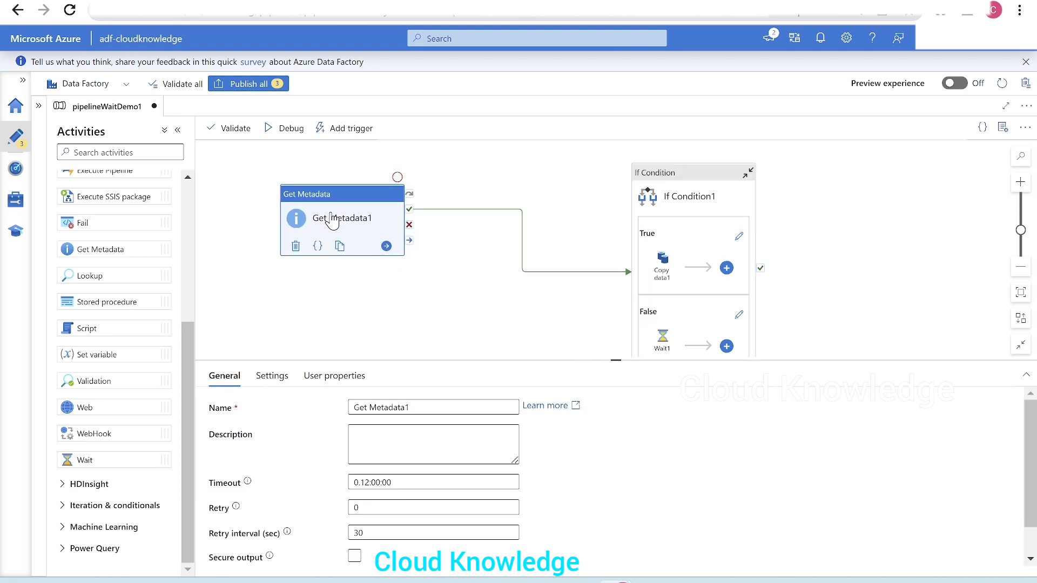
left_click_drag(640, 197, 506, 189)
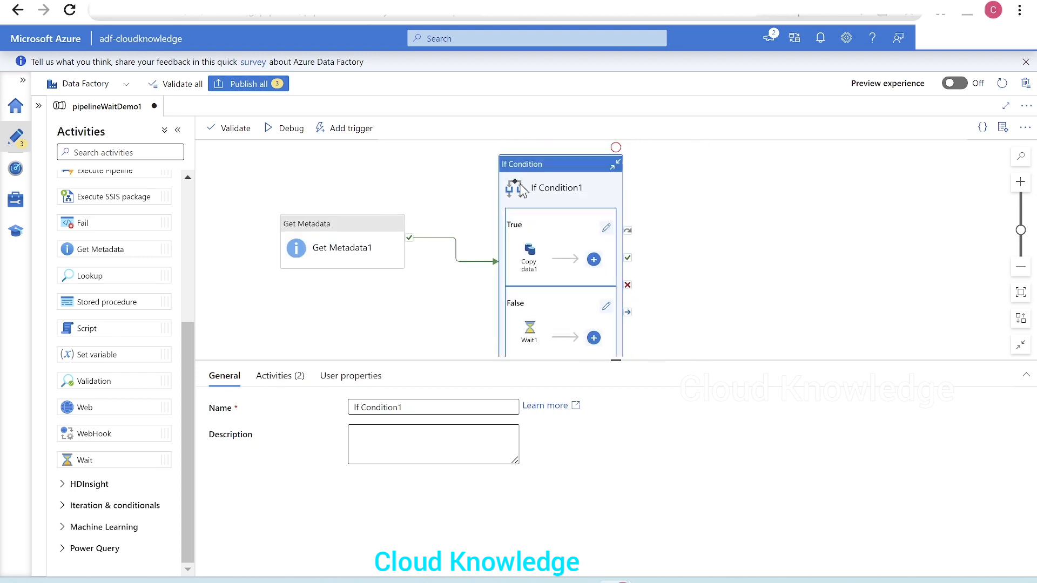
Review the dataset and field list settings of Get Metadata1 alongside the branches of If Condition1.
left_click(346, 253)
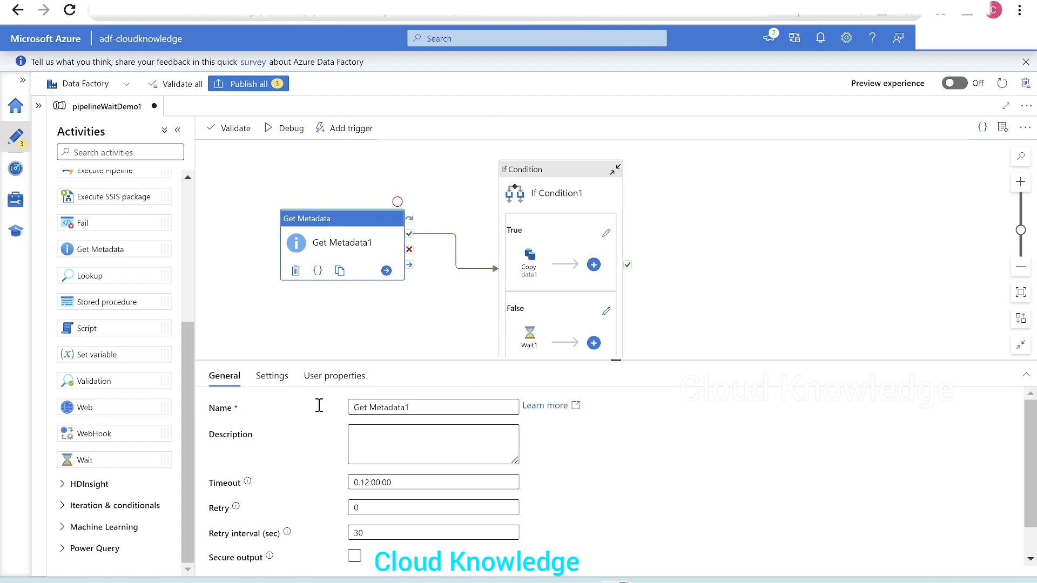
left_click(271, 377)
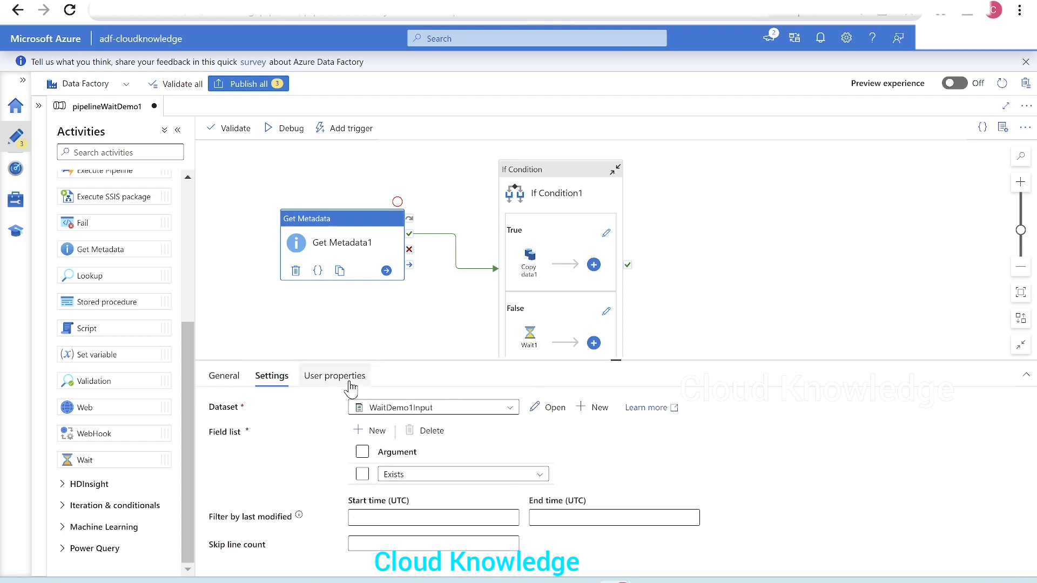
left_click_drag(546, 199, 532, 193)
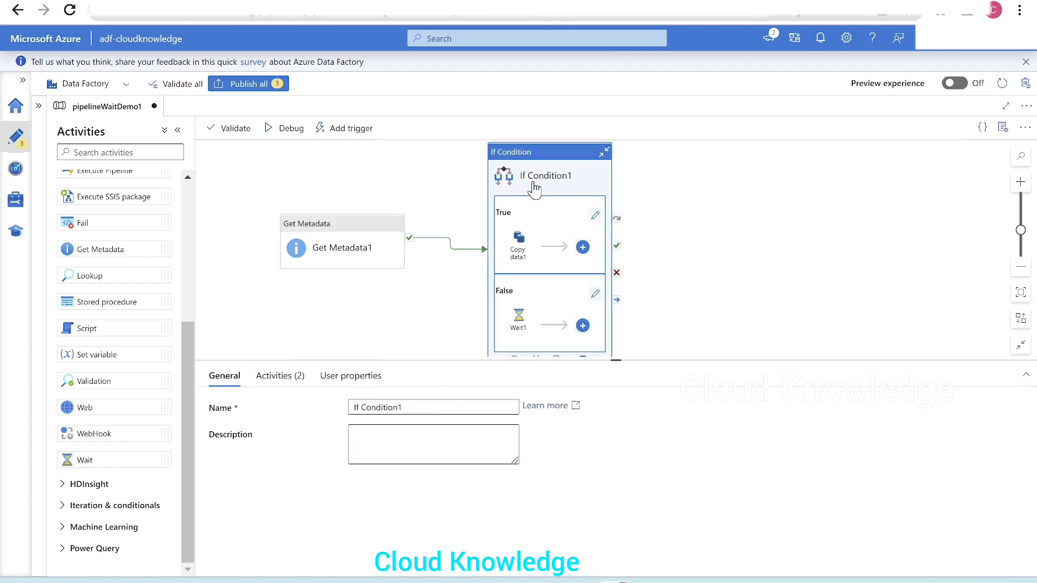
left_click(319, 272)
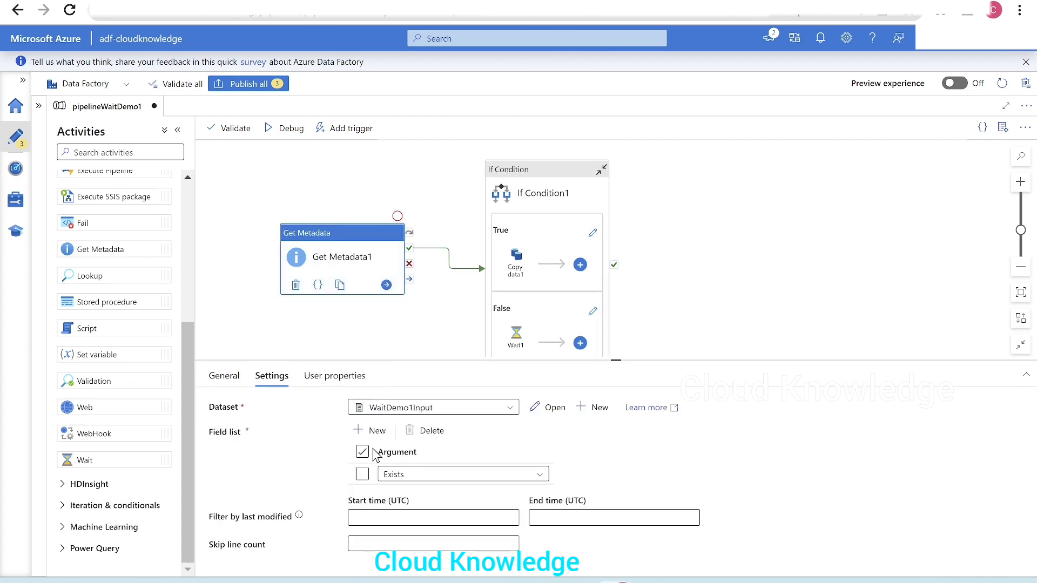
left_click(533, 204)
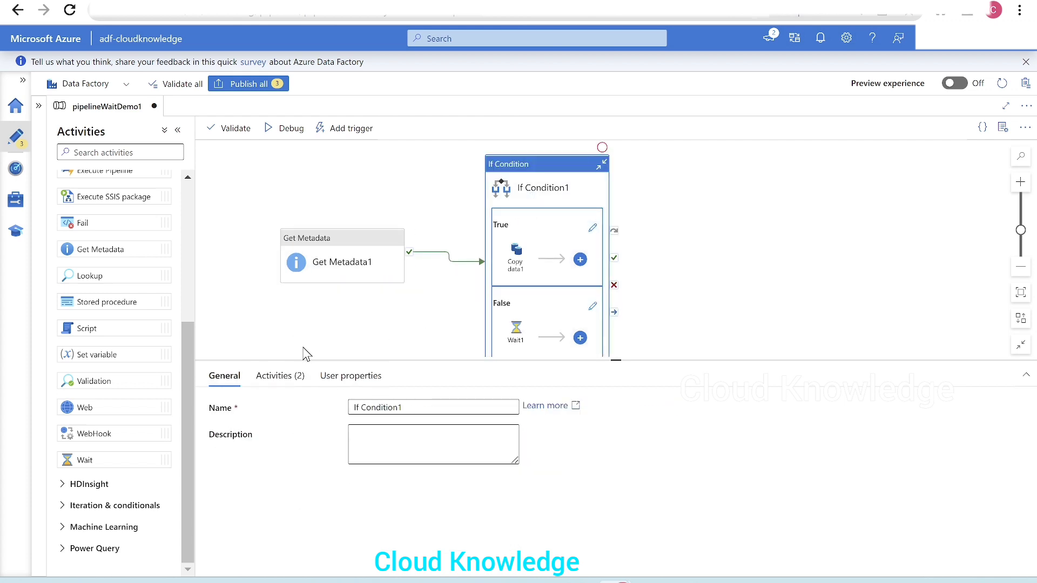
Review If Condition1's expression and branch activities, and shift Get Metadata1 and If Condition1 on the canvas.
left_click(281, 376)
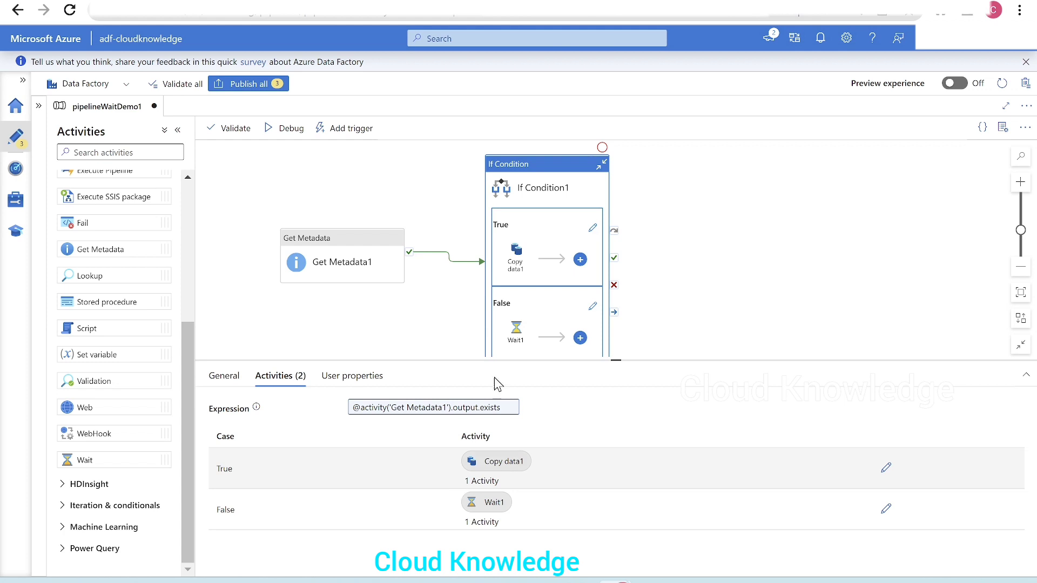
left_click(724, 231)
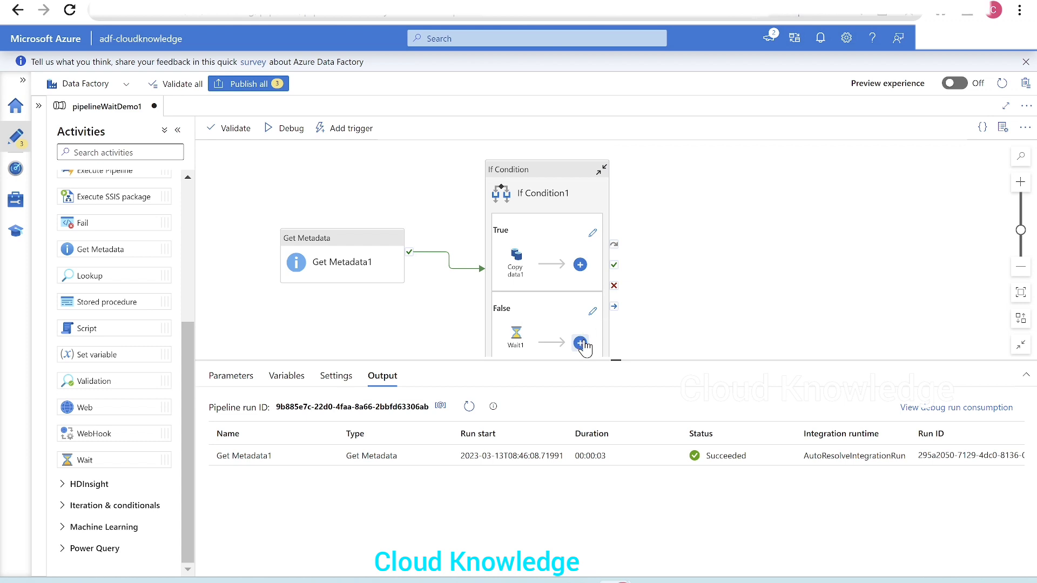
left_click_drag(347, 269, 366, 259)
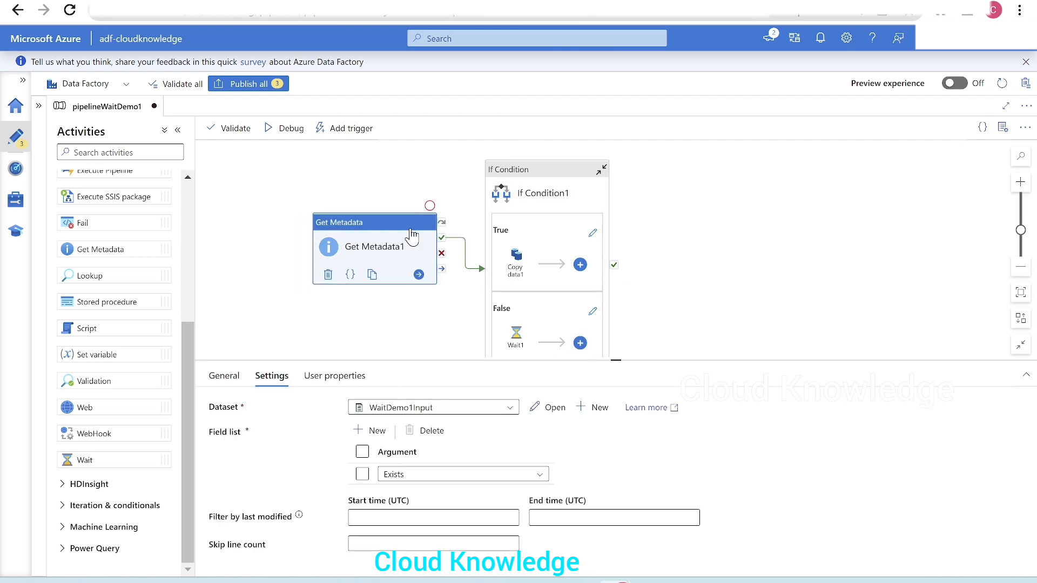
left_click(564, 191)
left_click_drag(573, 192, 565, 199)
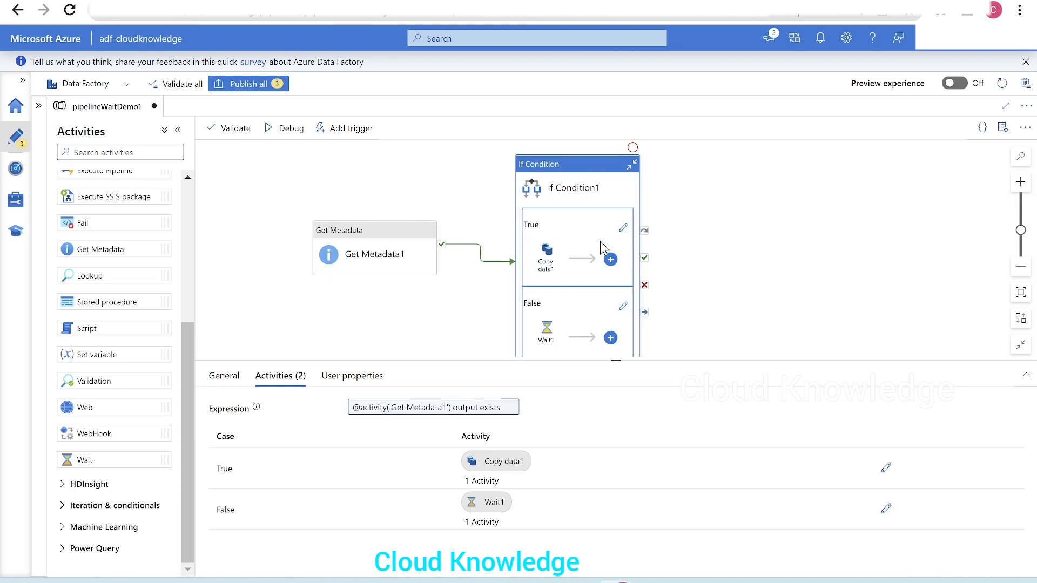
Select all activities on the main pipeline canvas and cut them.
left_click(796, 290)
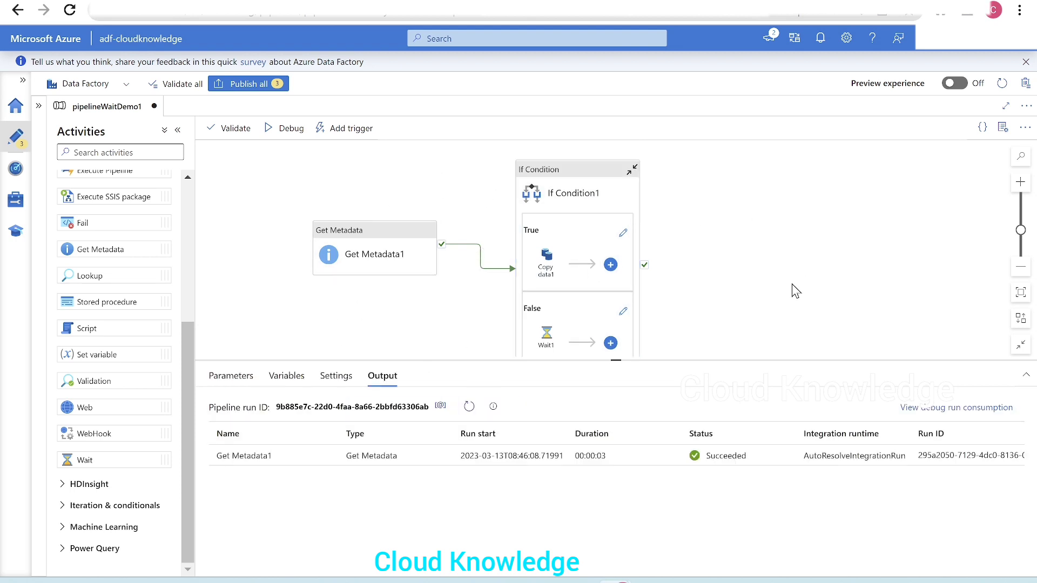
key("ctrl+a")
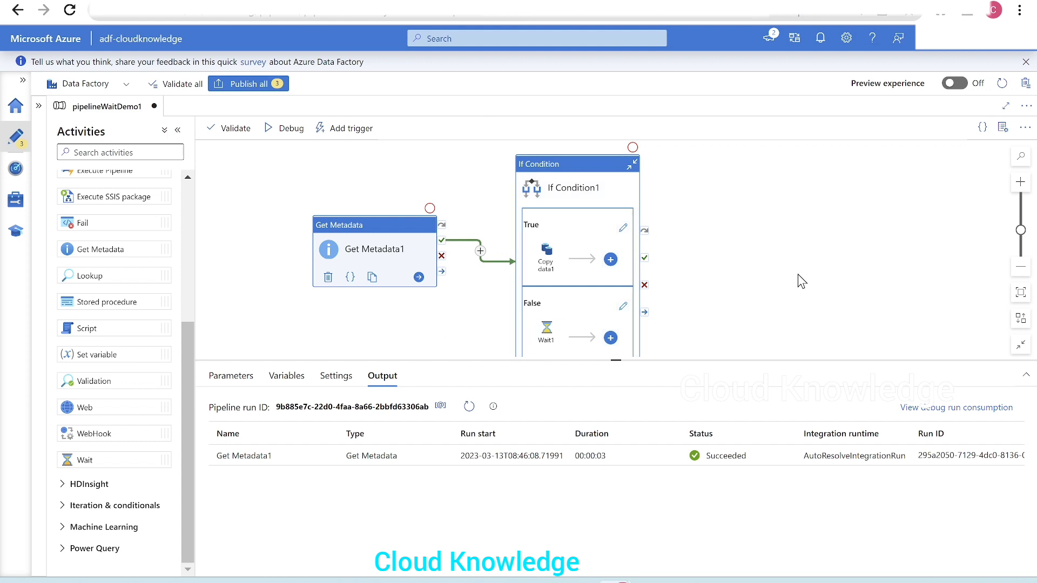
key("Delete")
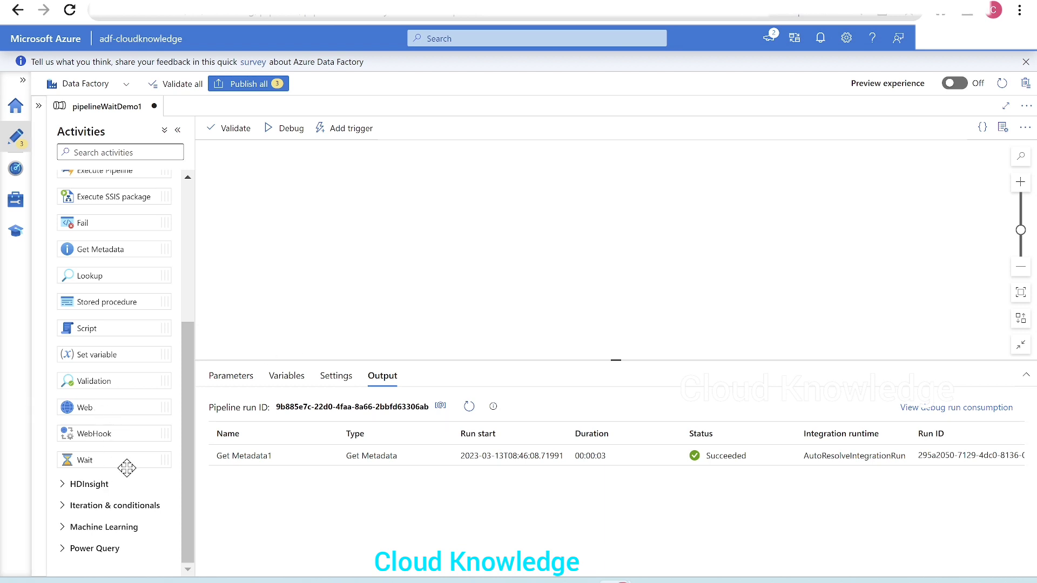
Add an Until activity from the iteration and conditional activities to the empty pipeline canvas.
left_click(116, 505)
scroll(129, 484, "down", 3)
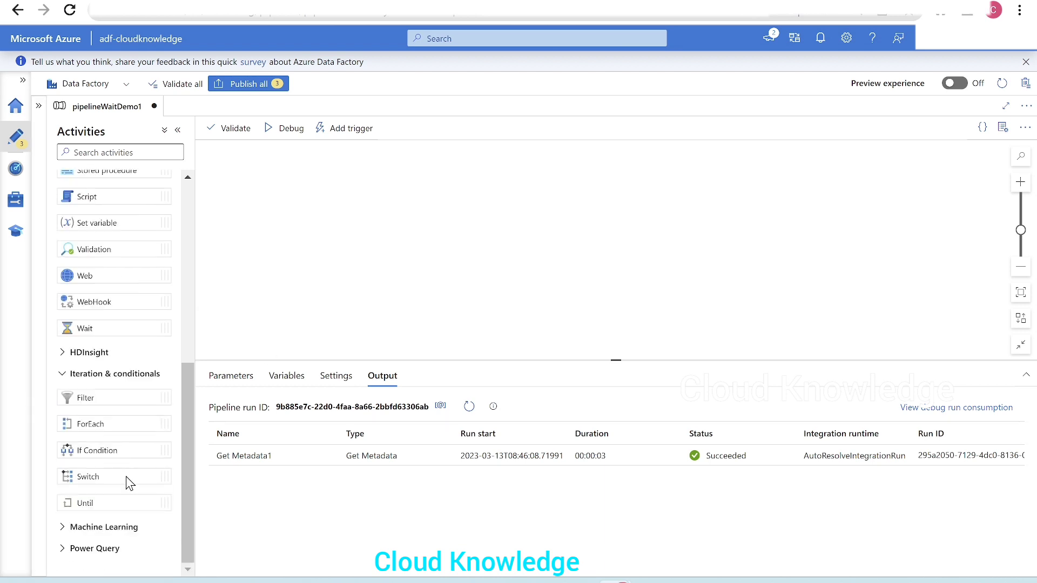
left_click_drag(116, 503, 474, 207)
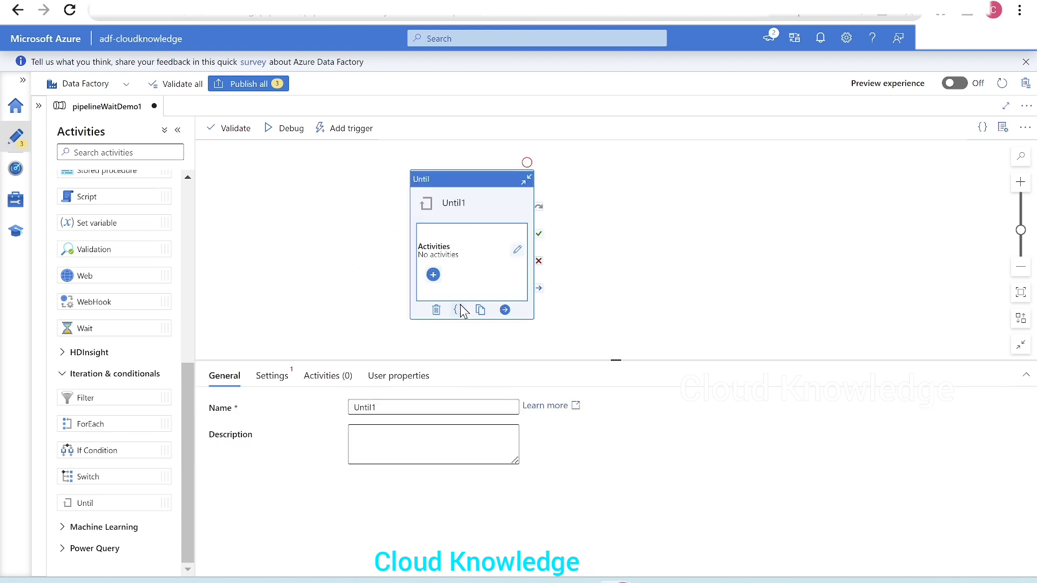
Review the expression and timeout settings of Until1 and its list of inner activities.
left_click(265, 378)
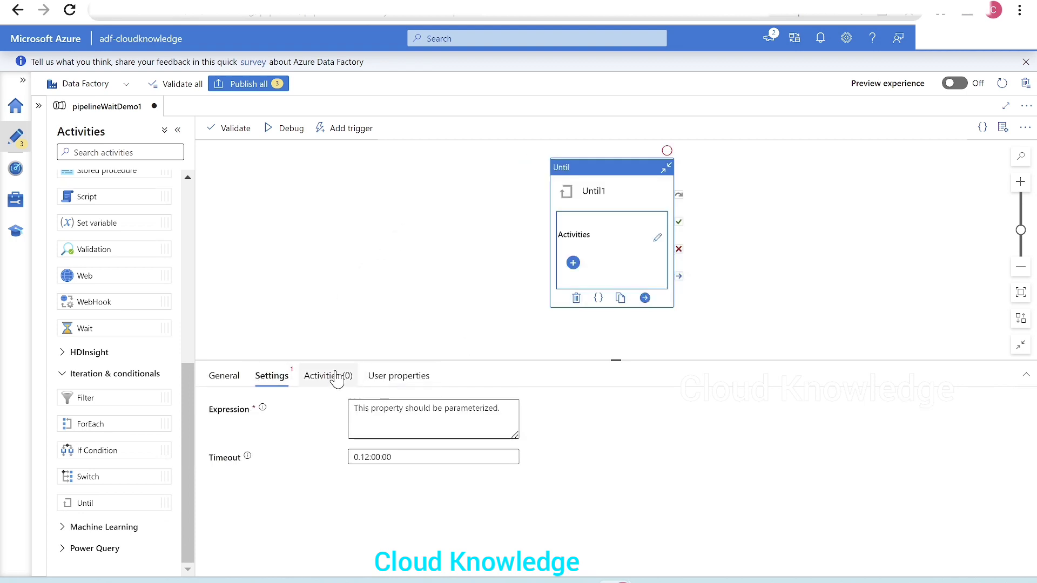
left_click(313, 377)
left_click(279, 377)
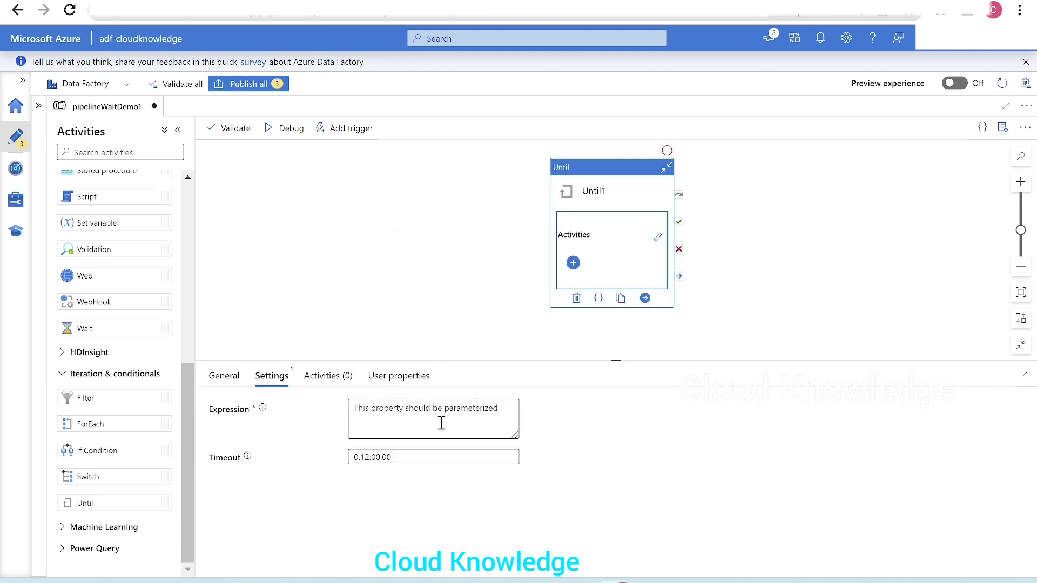
left_click(320, 381)
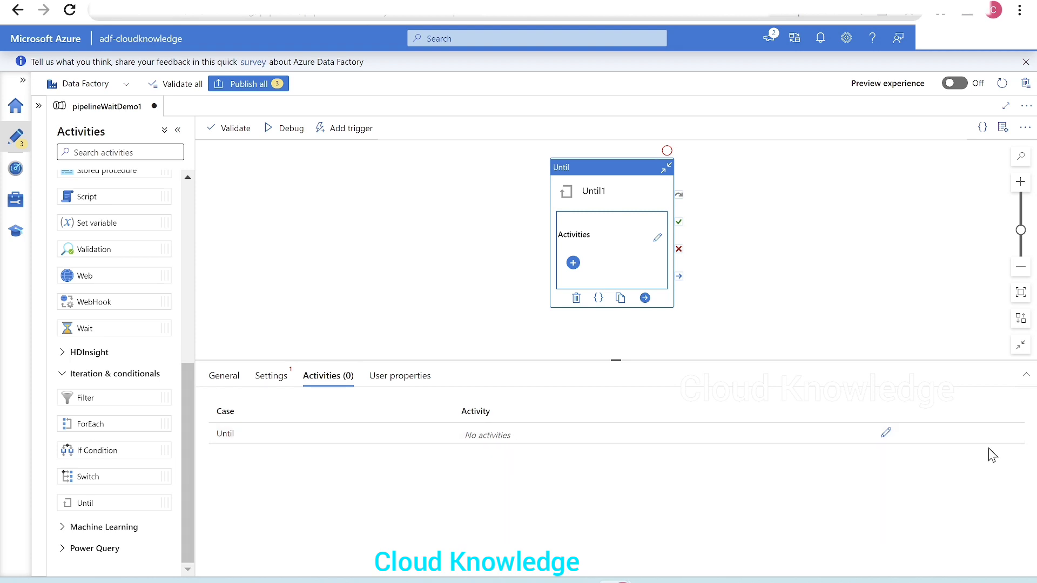
Paste Get Metadata1 and If Condition1 inside Until1, arrange them side by side, and connect them with an on-success dependency.
left_click(886, 433)
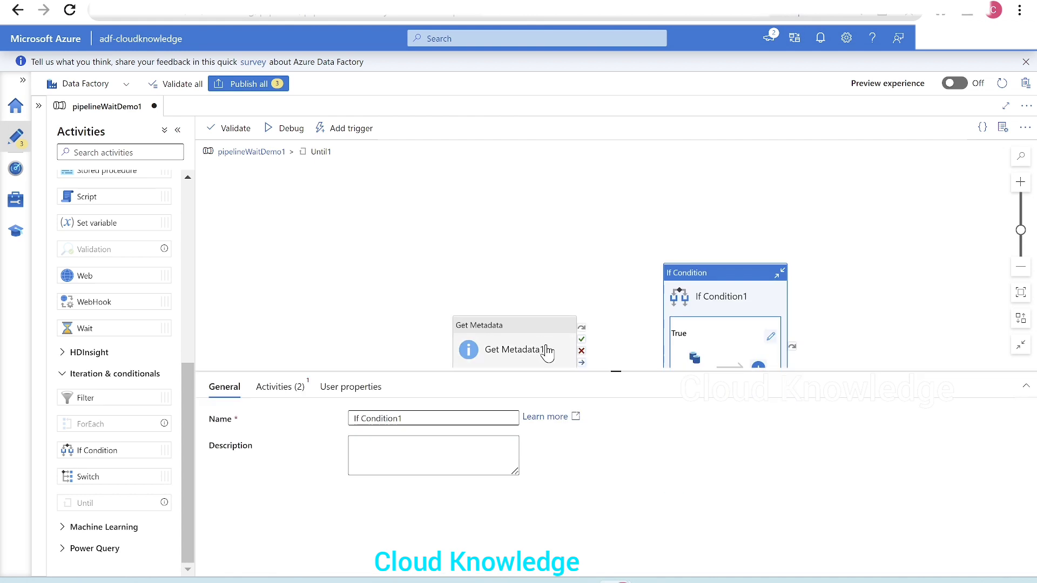
left_click(529, 350)
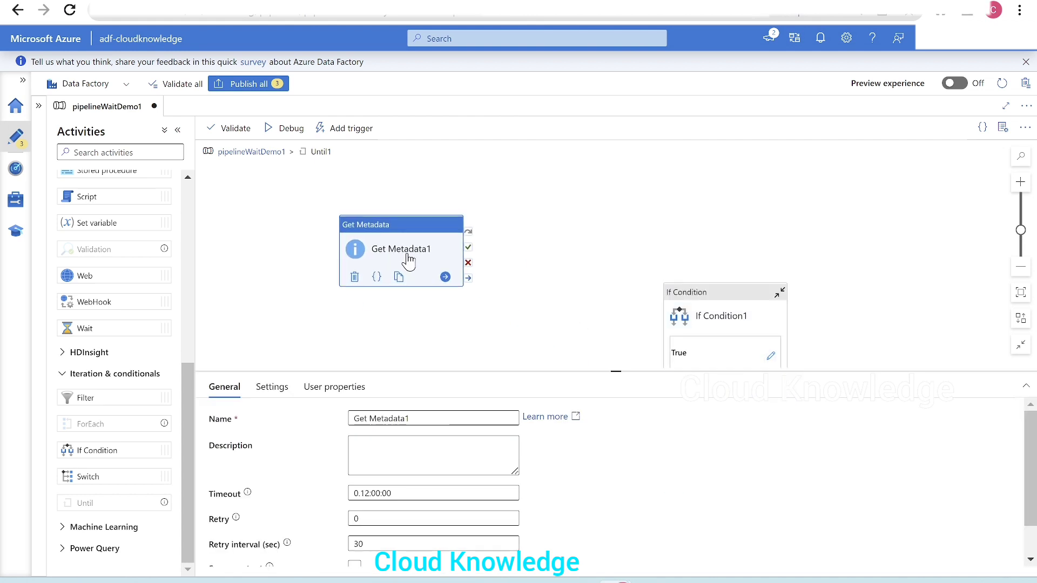
left_click(736, 318)
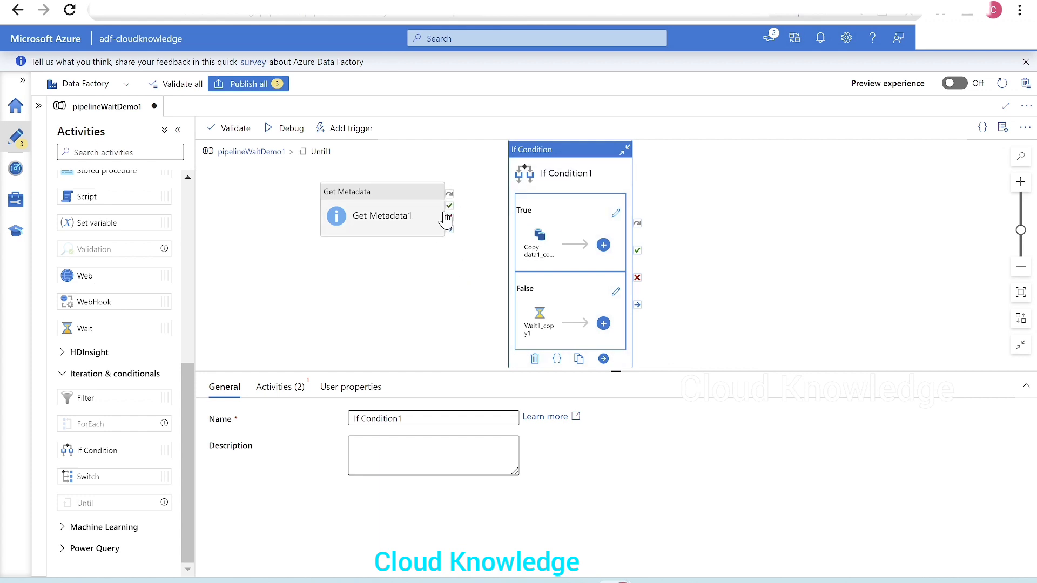
left_click_drag(450, 206, 523, 189)
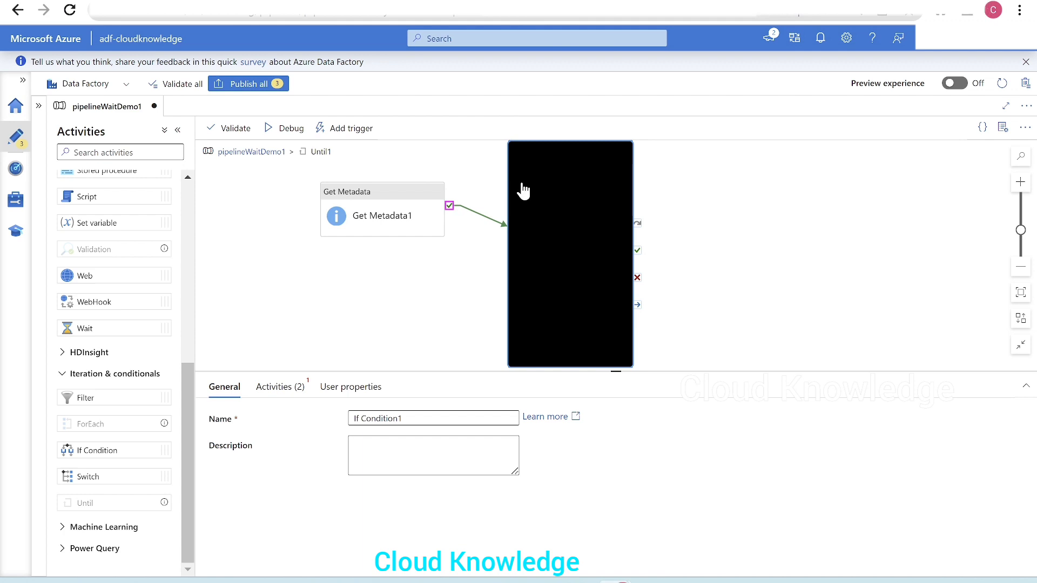
Enlarge the properties area to check Get Metadata1's settings, and return to the main pipeline with Until1 selected and repositioned.
left_click(348, 221)
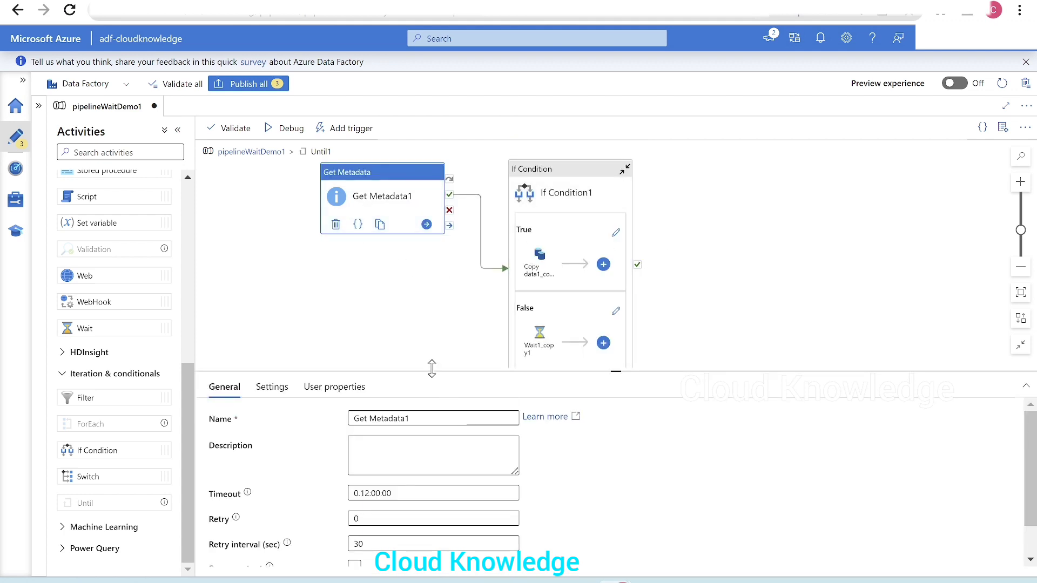
left_click_drag(432, 368, 430, 312)
left_click(271, 329)
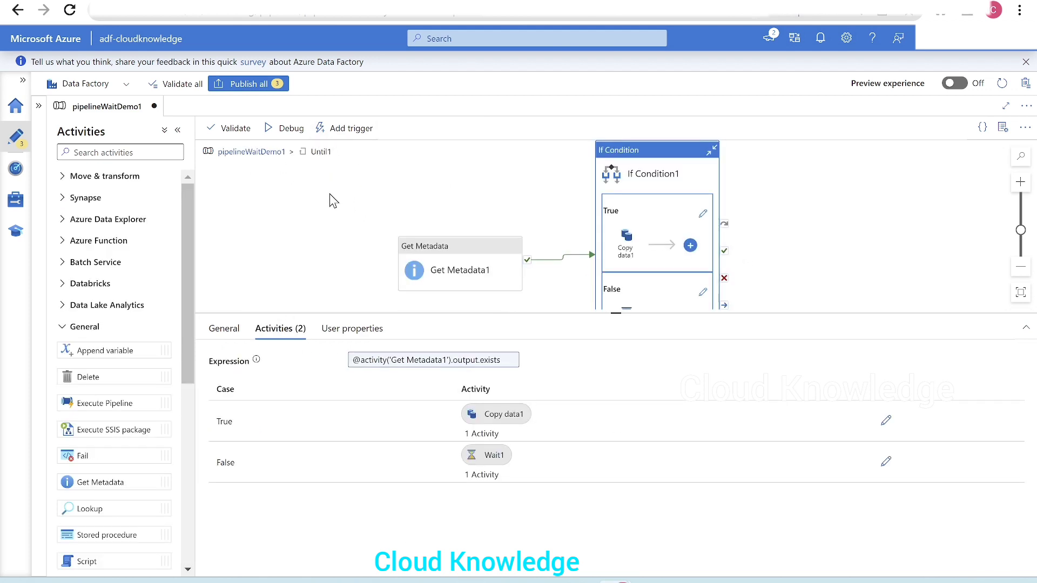
left_click(260, 153)
left_click(597, 224)
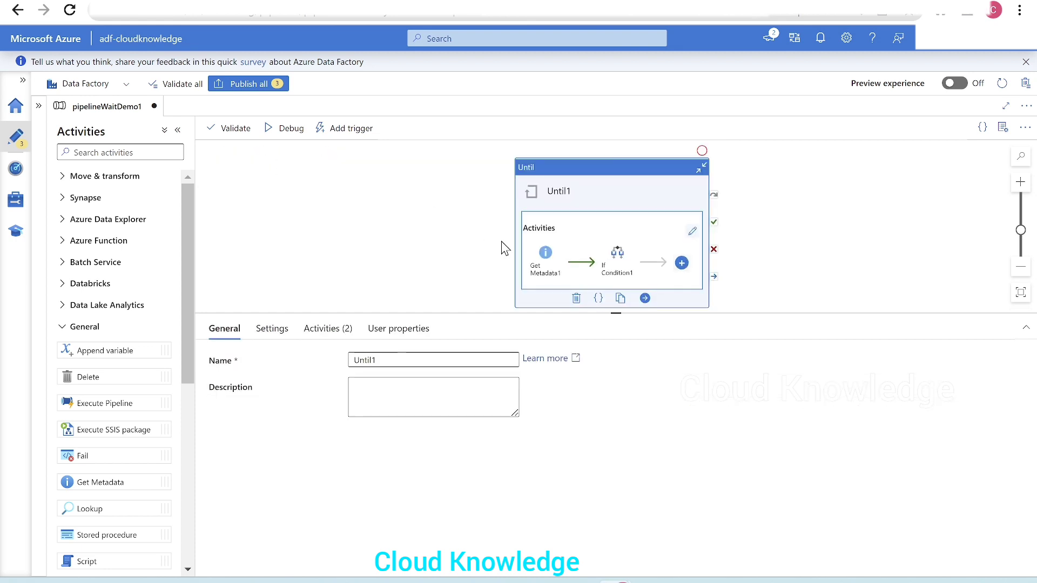
Open the Until activity article in the Microsoft documentation and read how its loop runs until the condition is met.
mouse_move(615, 581)
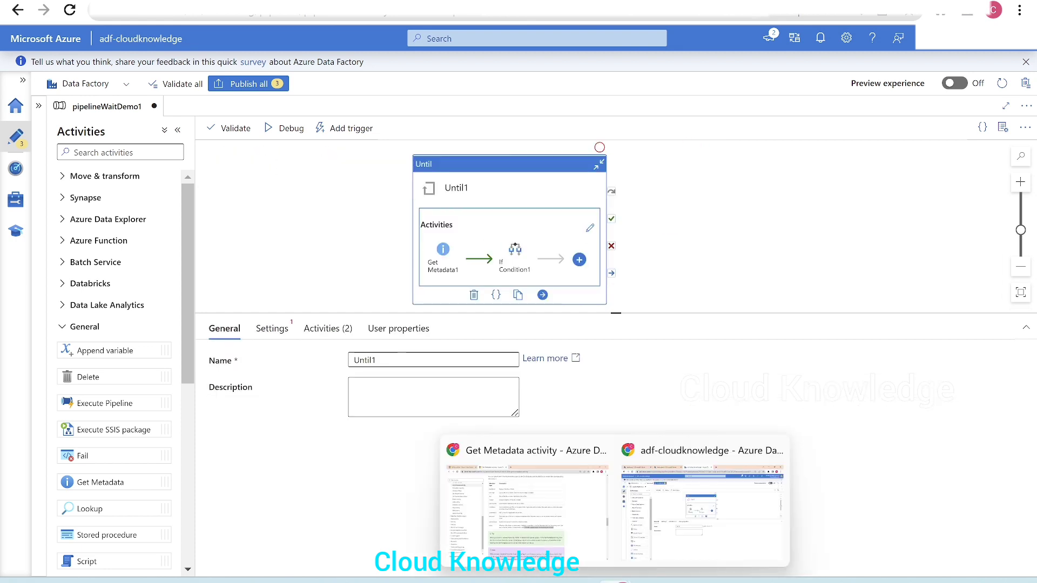
left_click(593, 549)
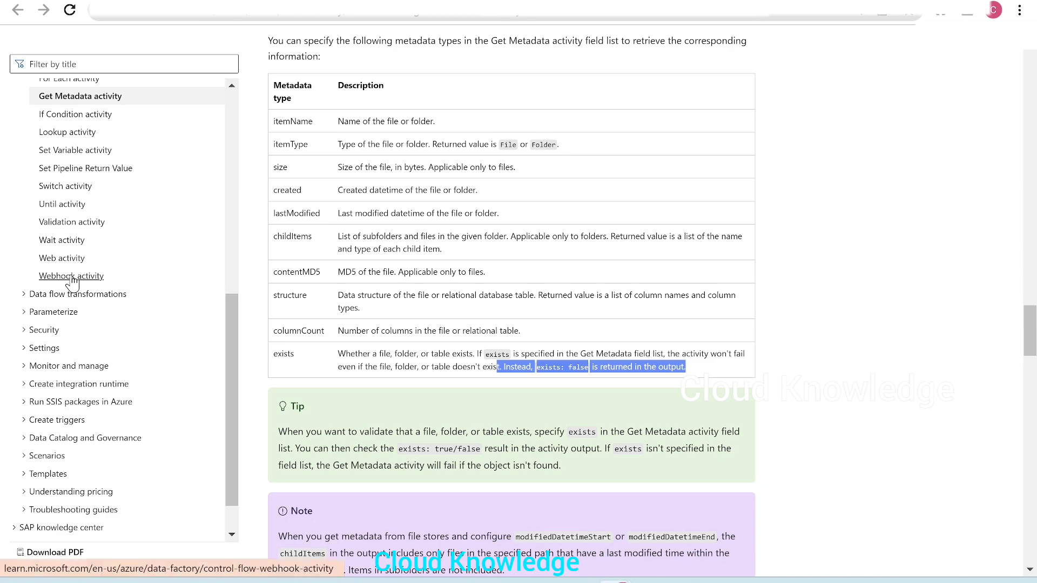
right_click(64, 206)
left_click(106, 238)
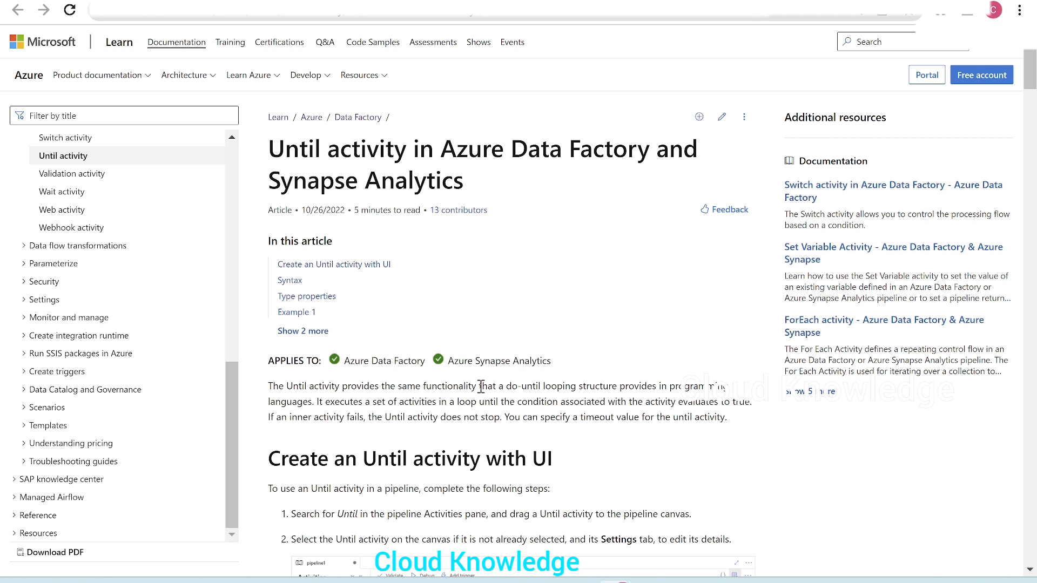
left_click_drag(492, 387, 629, 387)
left_click_drag(690, 394, 754, 412)
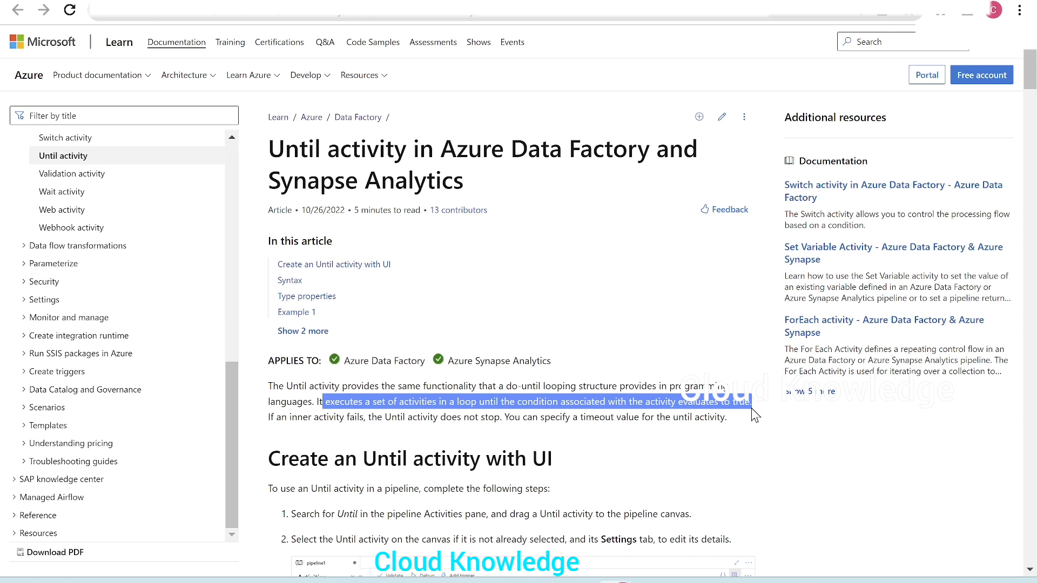
key("alt+Tab")
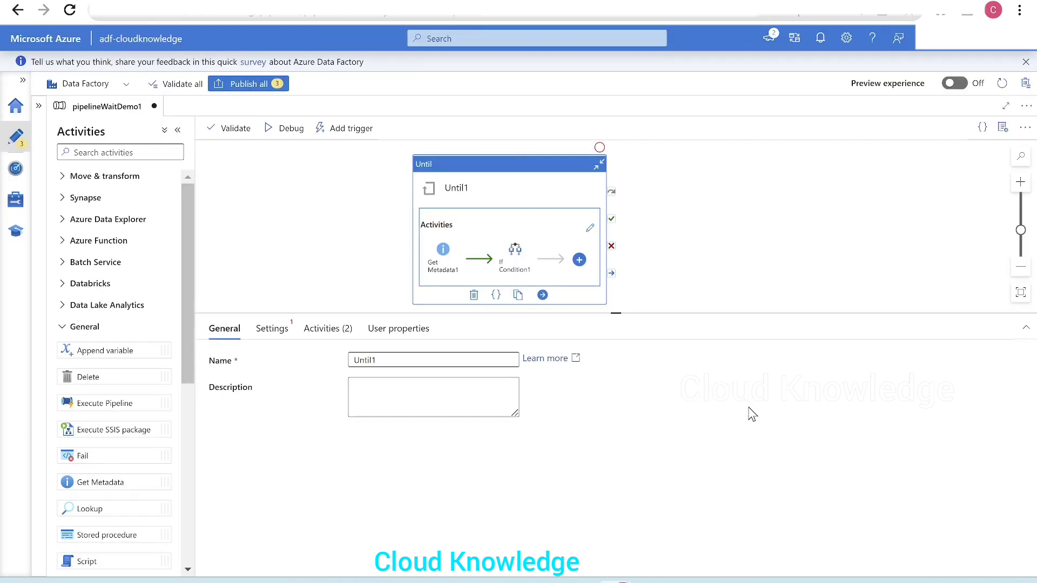
Check Until1's expression and timeout settings against the documentation's notes on inner activity failures and timeouts.
left_click(264, 338)
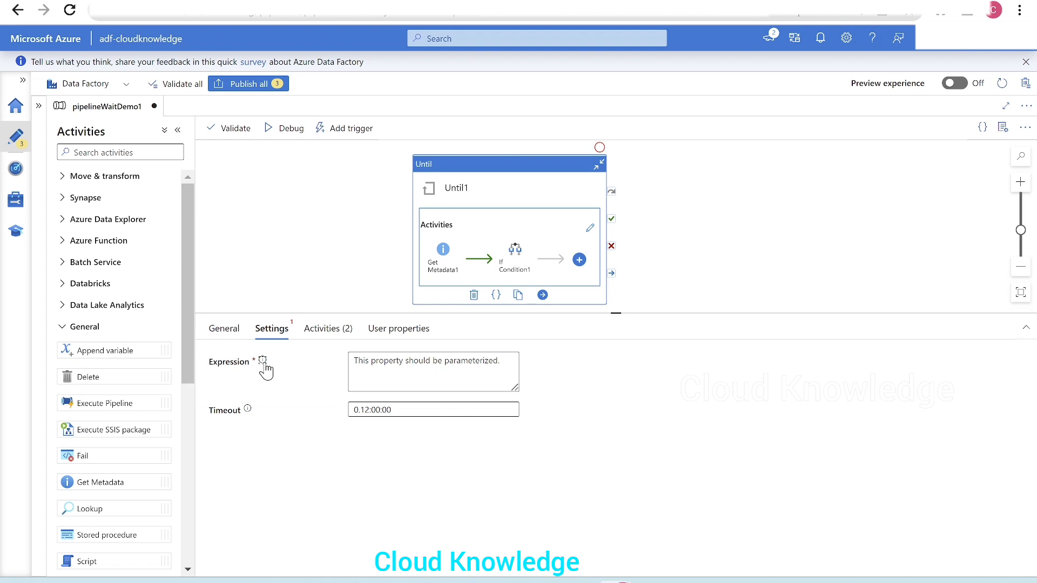
mouse_move(263, 361)
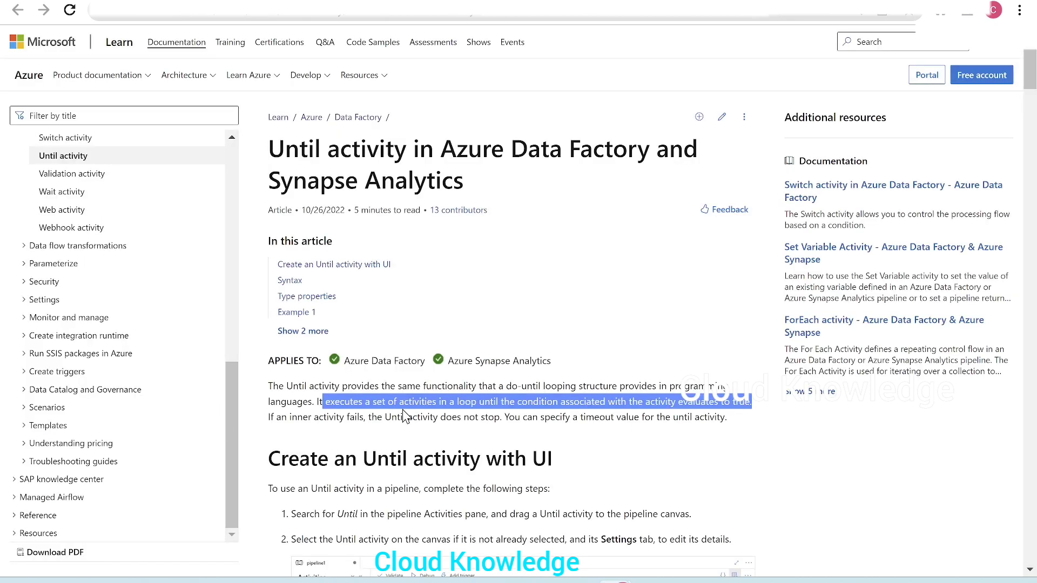
left_click_drag(365, 417, 510, 421)
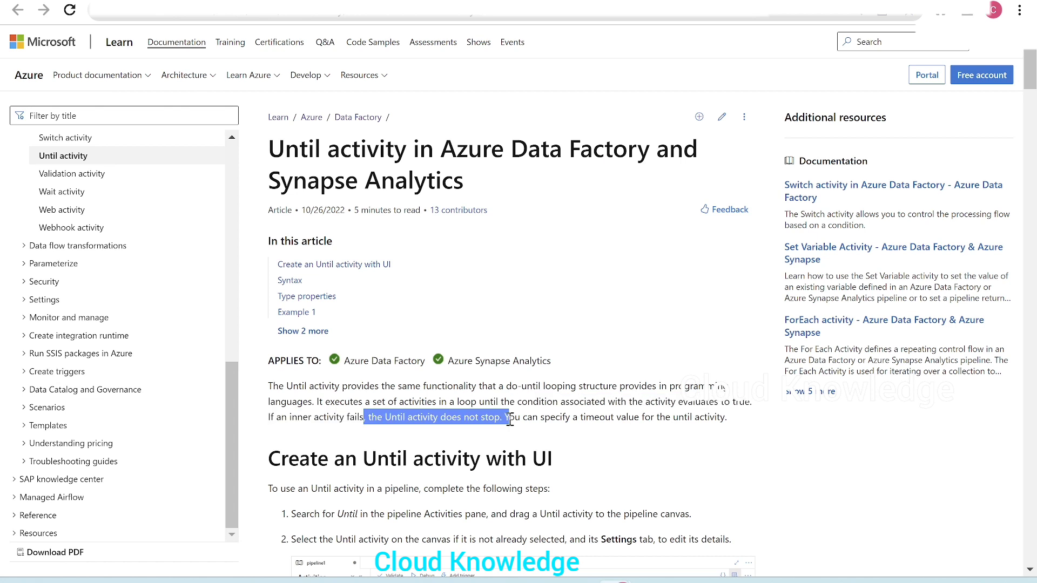
left_click(621, 446)
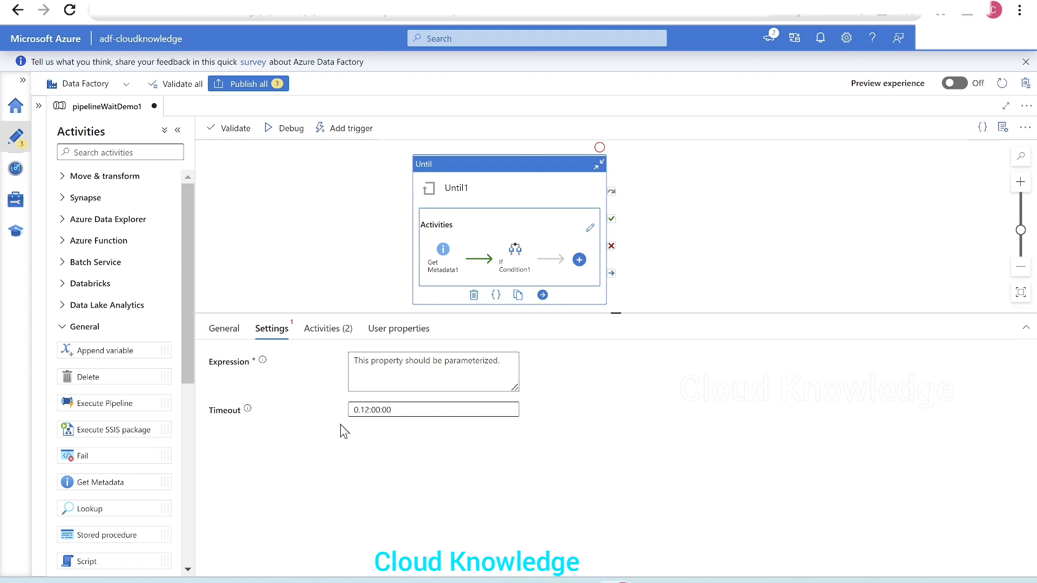
Set the Until1 timeout to 0.00:01:30.
left_click(371, 410)
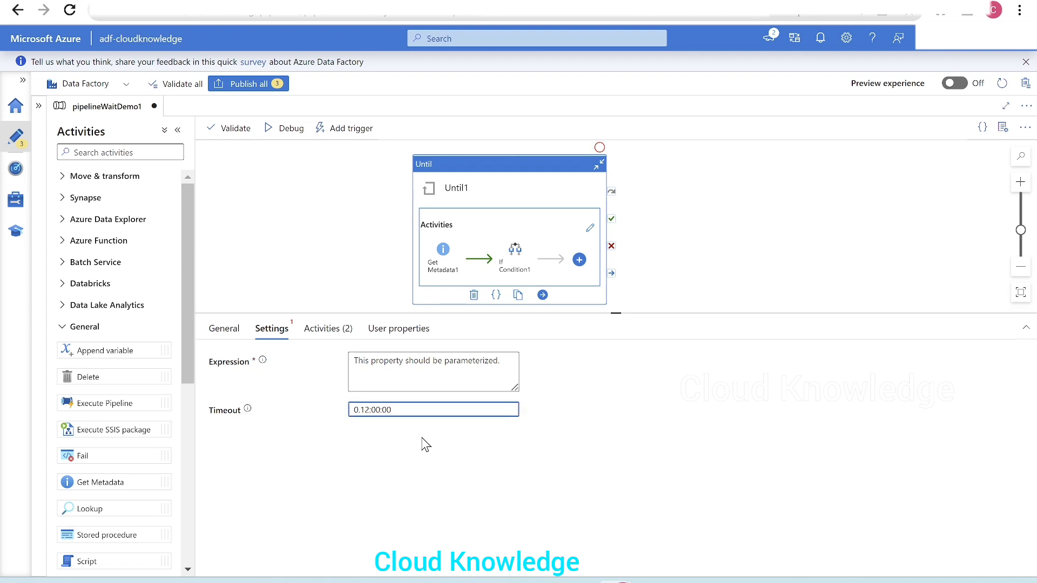
key("BackSpace")
key("BackSpace")
key("BackSpace")
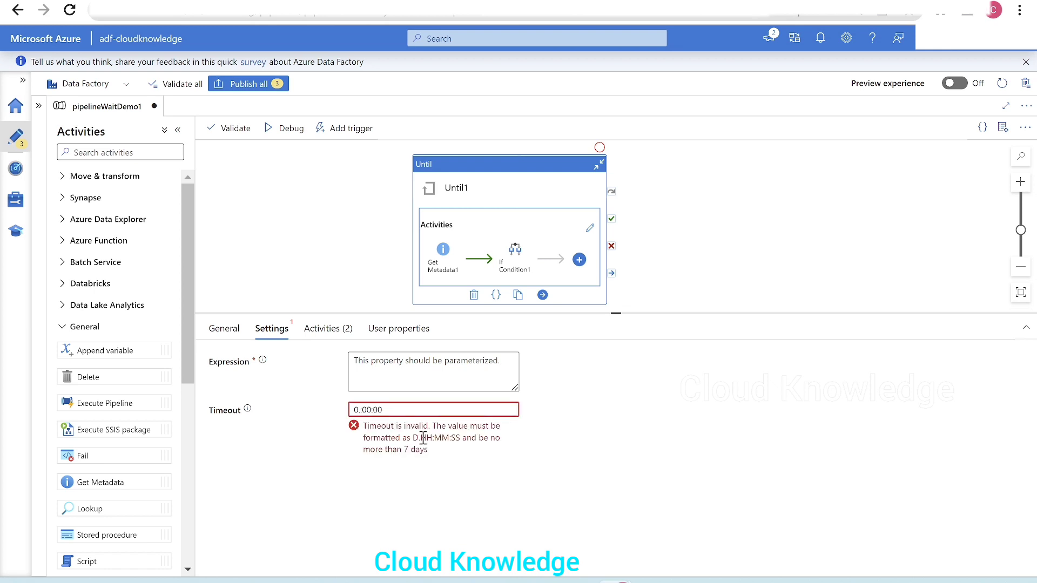
type("00")
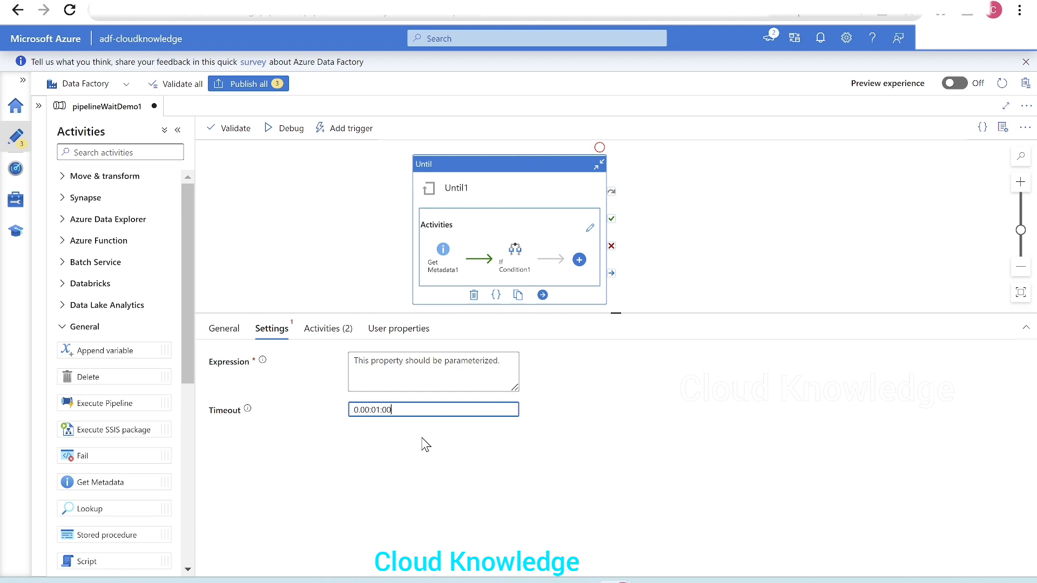
key("BackSpace")
key("BackSpace")
type("30")
left_click(262, 363)
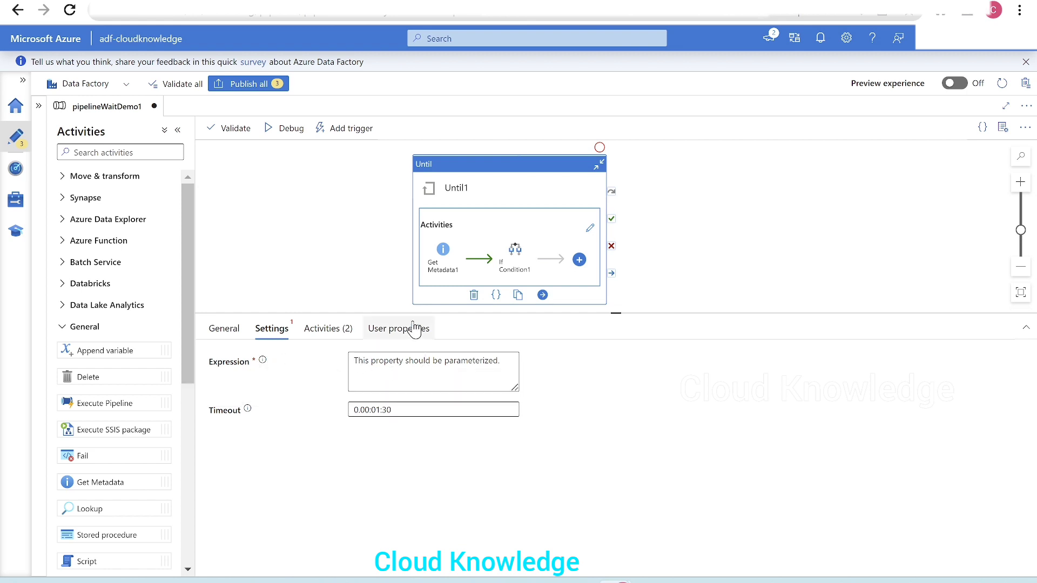
Add a pipeline variable named file and set its type to Boolean.
left_click_drag(412, 313, 412, 344)
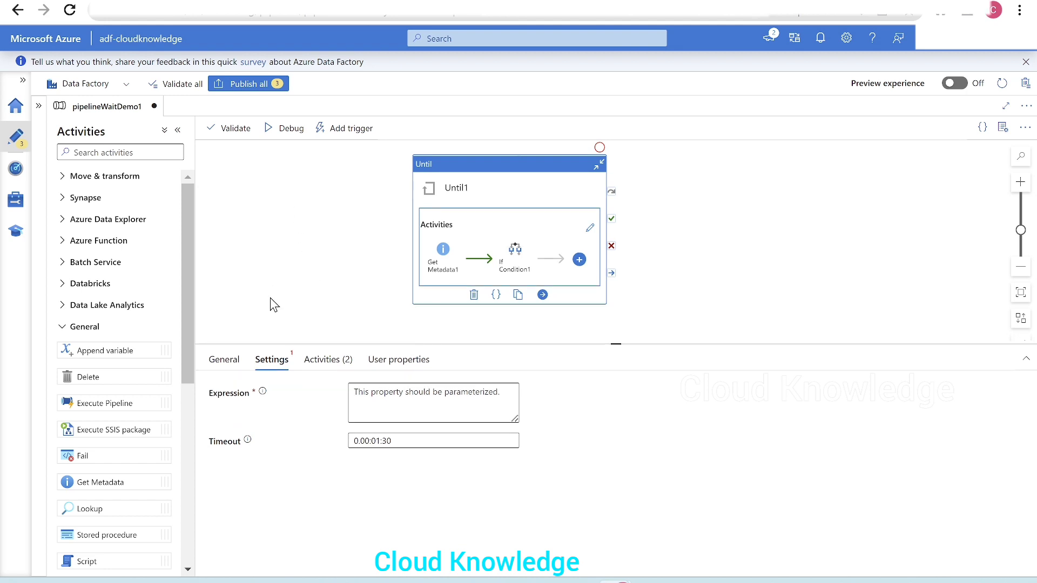
left_click(292, 232)
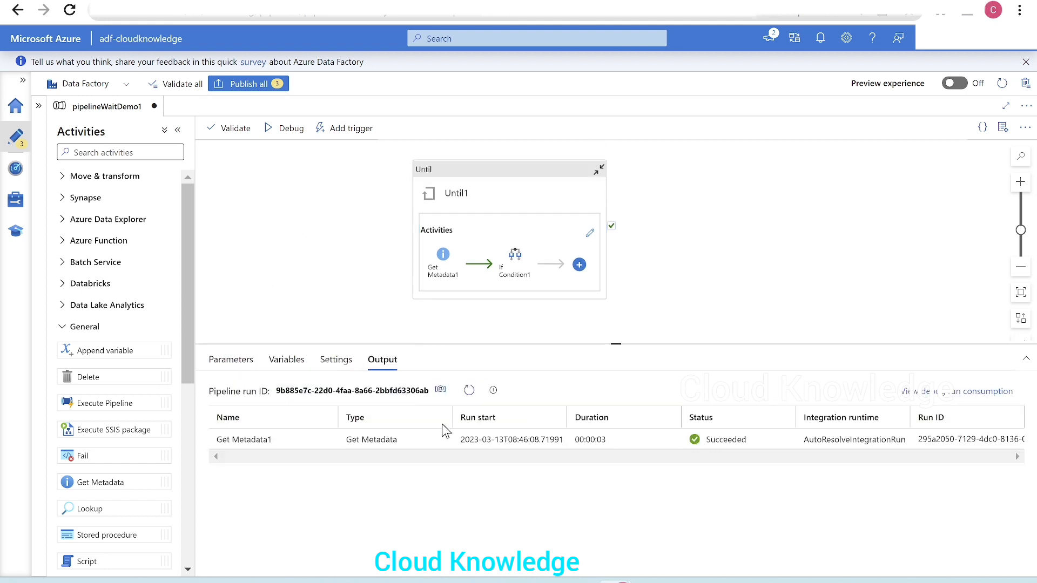
left_click(282, 362)
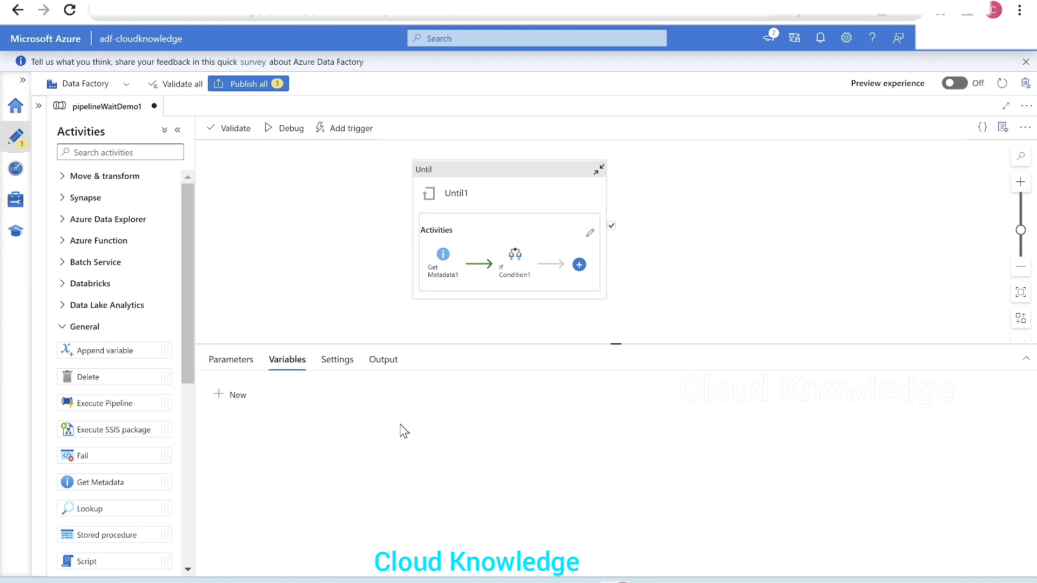
left_click(231, 395)
left_click(302, 441)
type("file")
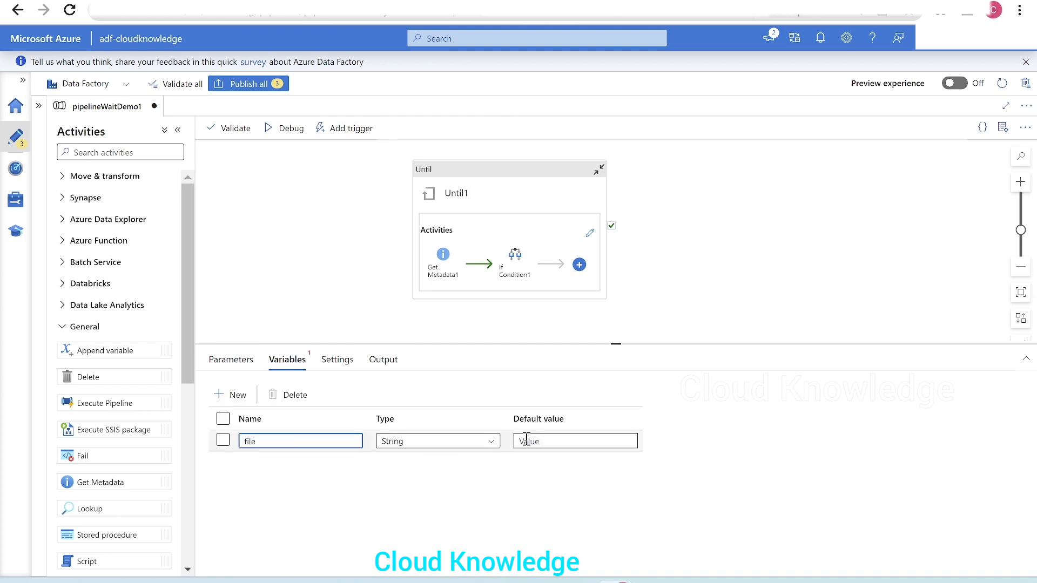
left_click(441, 449)
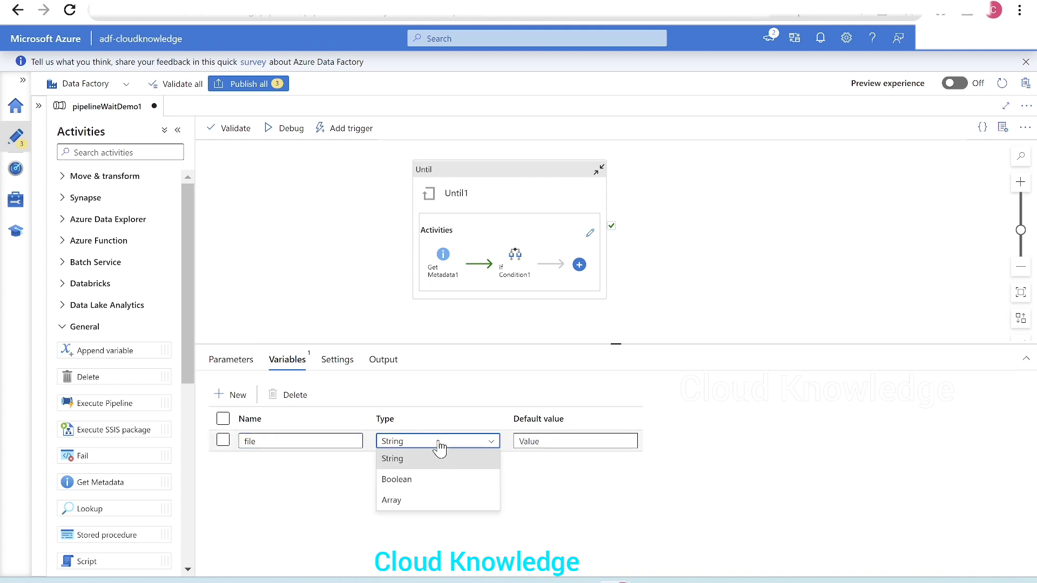
left_click(409, 485)
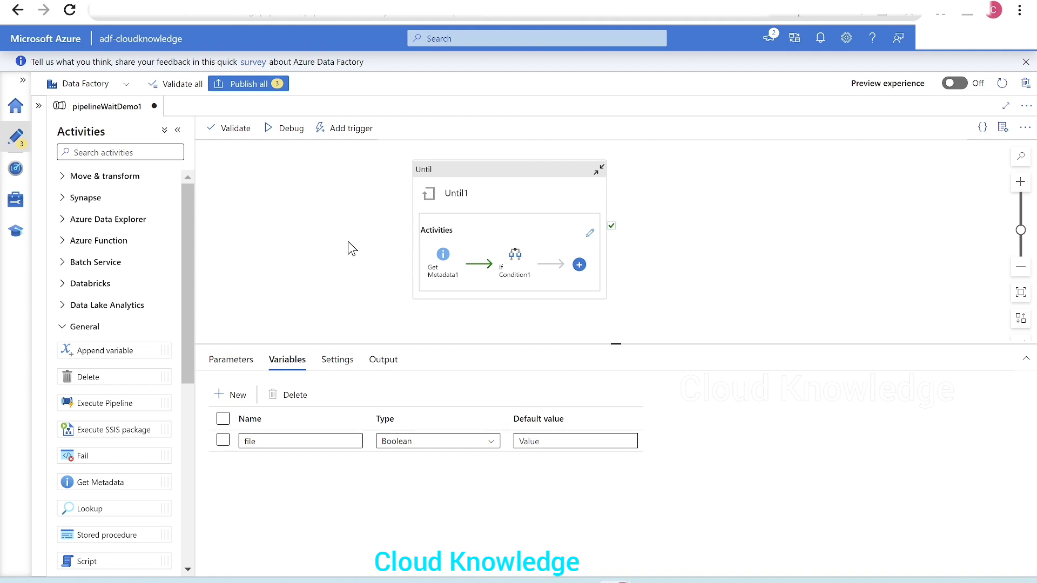
left_click(477, 200)
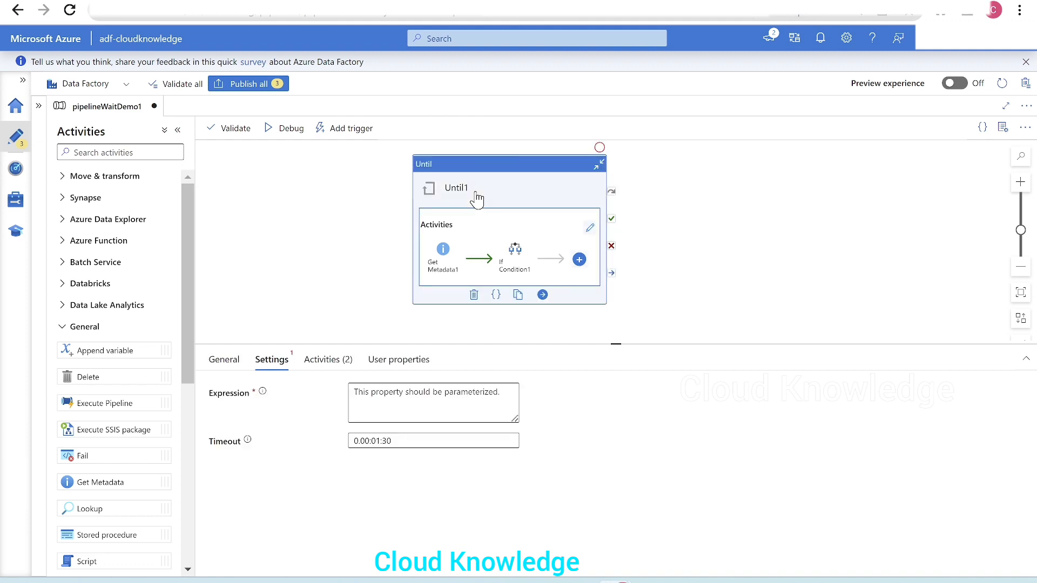
left_click(426, 390)
left_click(390, 432)
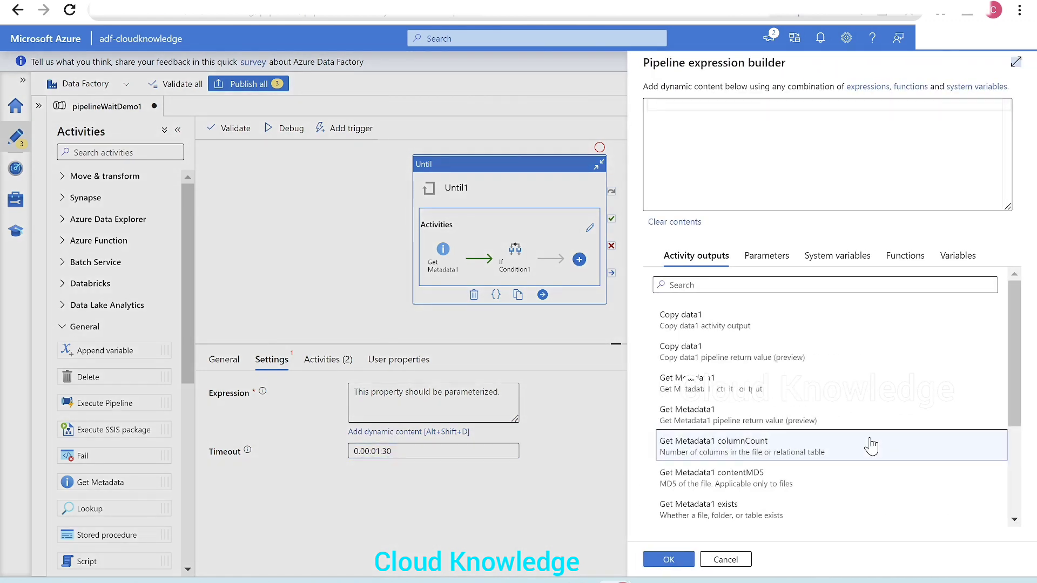
left_click(717, 199)
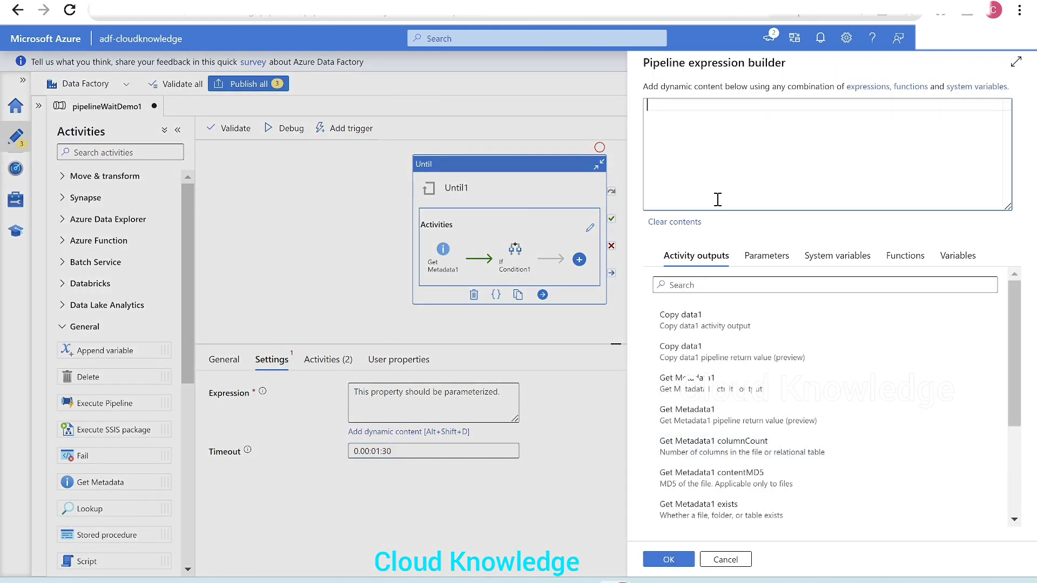
left_click(956, 256)
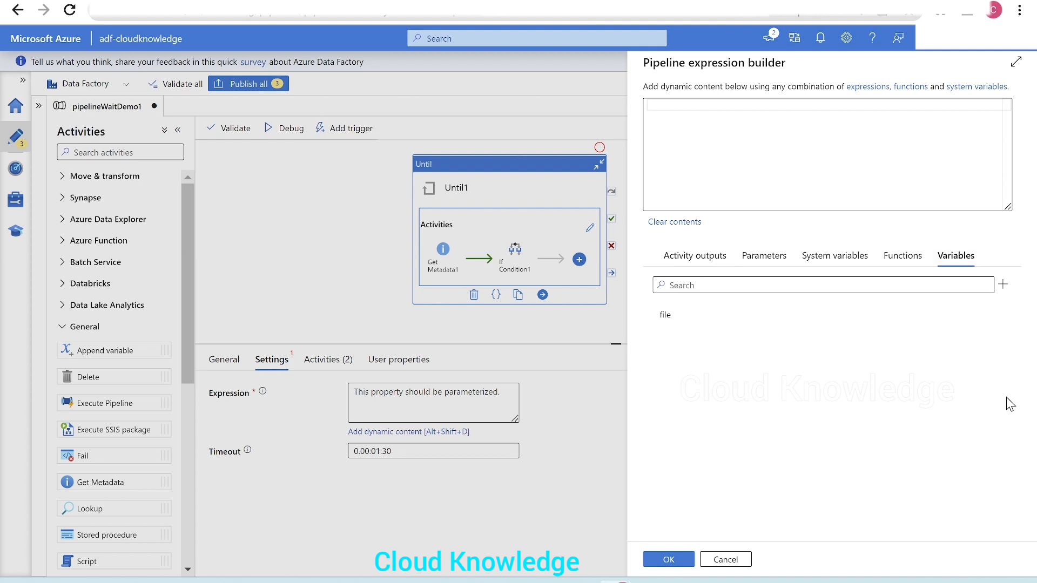
left_click(682, 321)
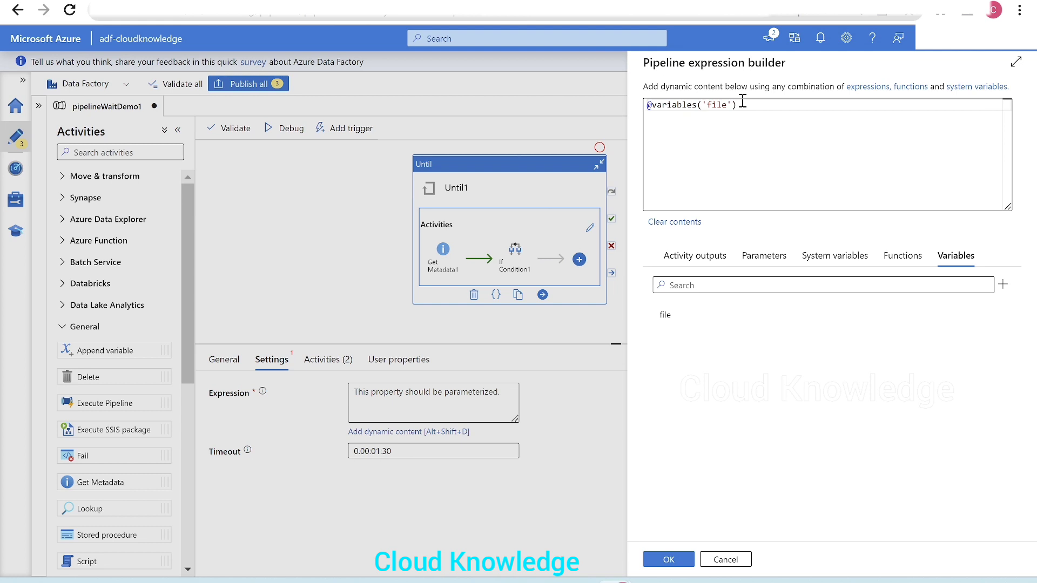
left_click(670, 558)
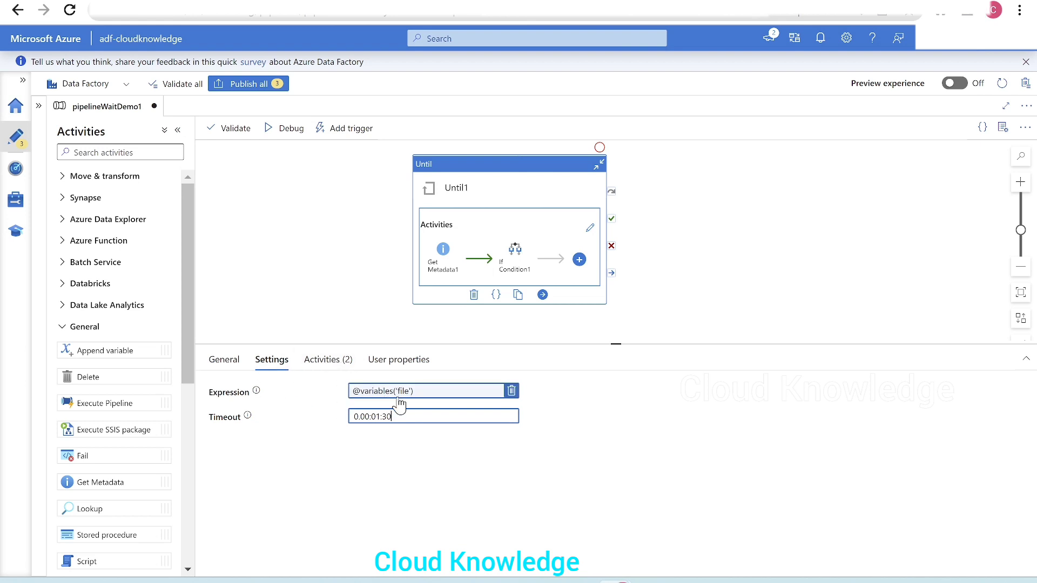
Validate the pipeline and publish pipelineWaitDemo1 with the WaitDemo1Input and WaitDemo1Output datasets.
left_click(326, 361)
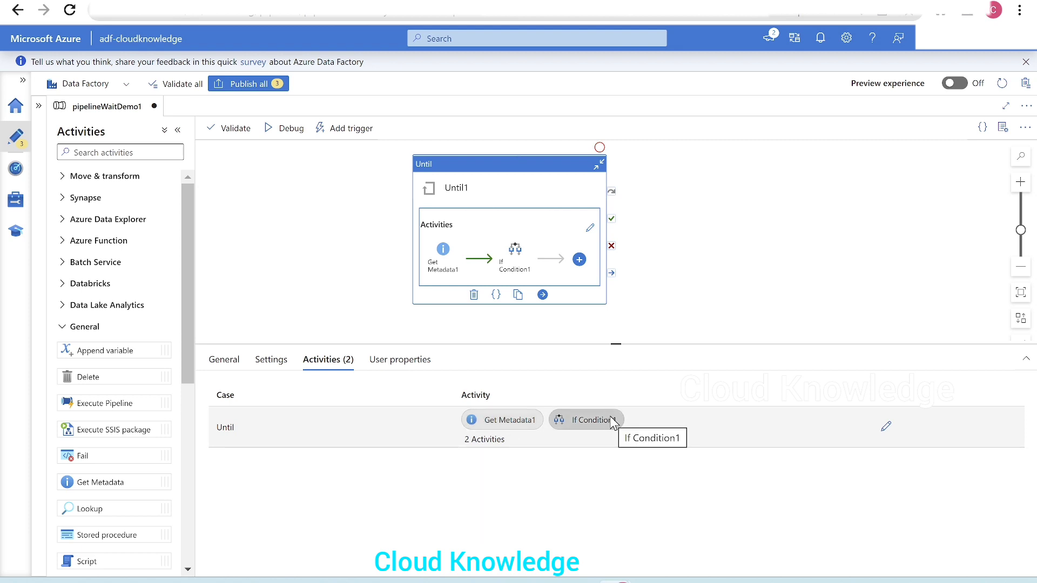
left_click(232, 135)
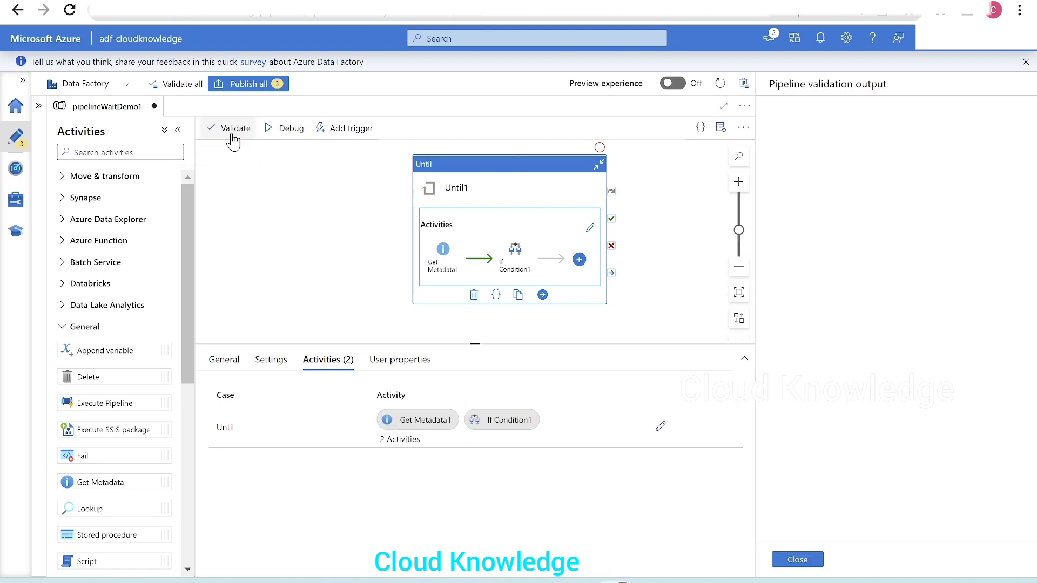
left_click(797, 562)
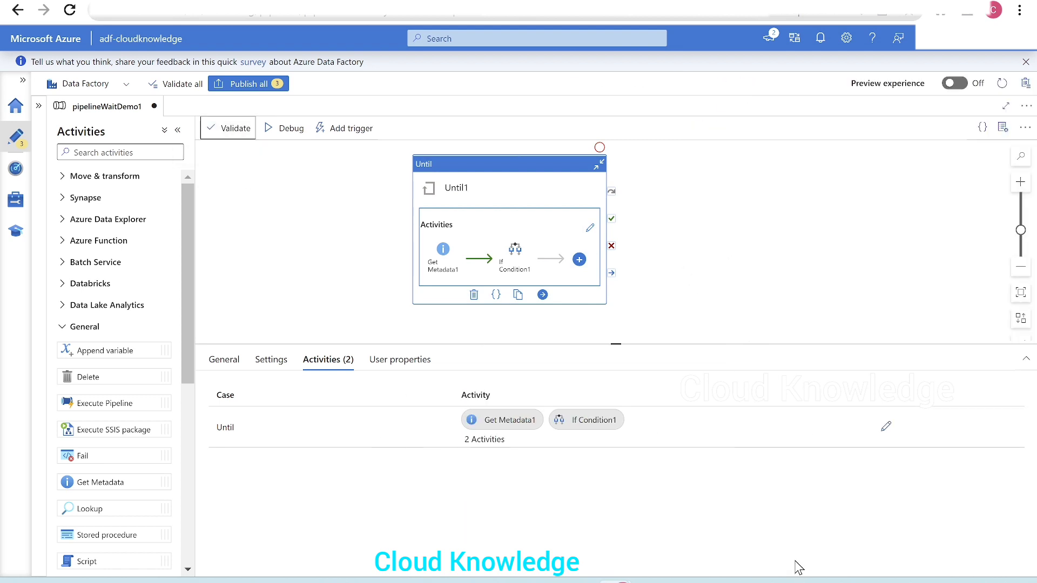
left_click(248, 84)
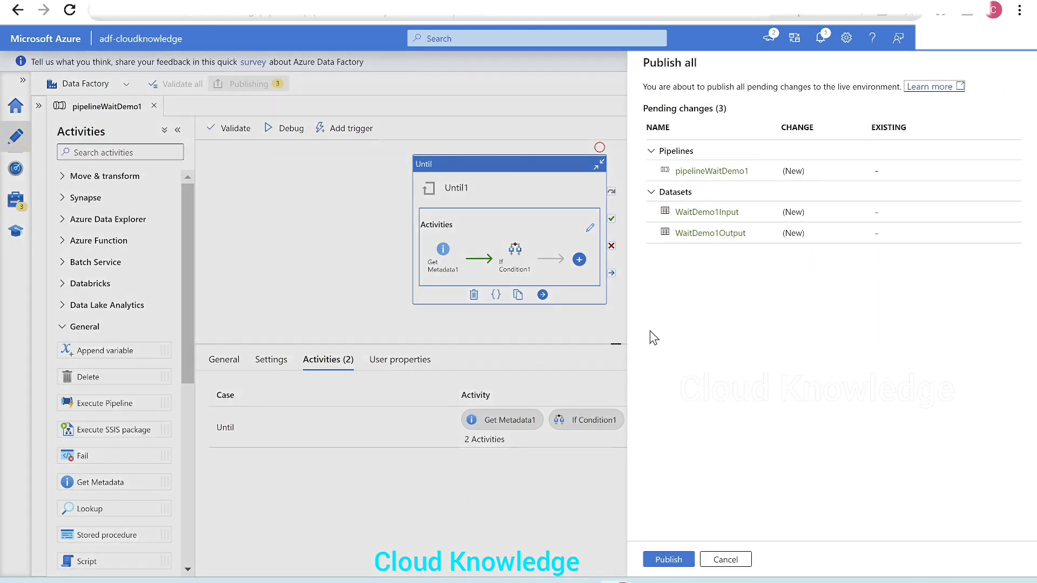
left_click(681, 560)
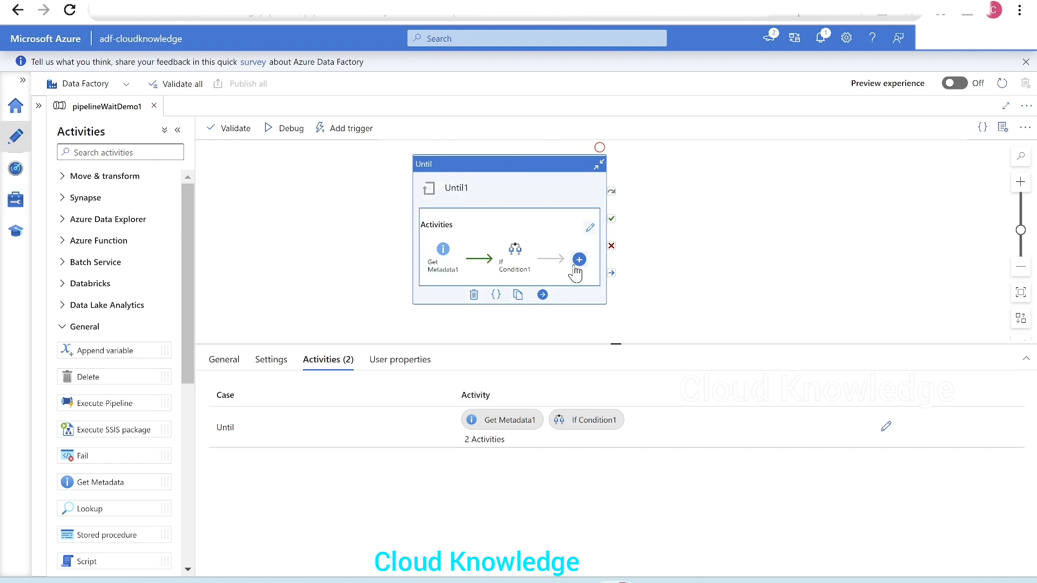
Start a debug run of pipelineWaitDemo1 and refresh the activity runs in its output.
left_click_drag(508, 181, 485, 181)
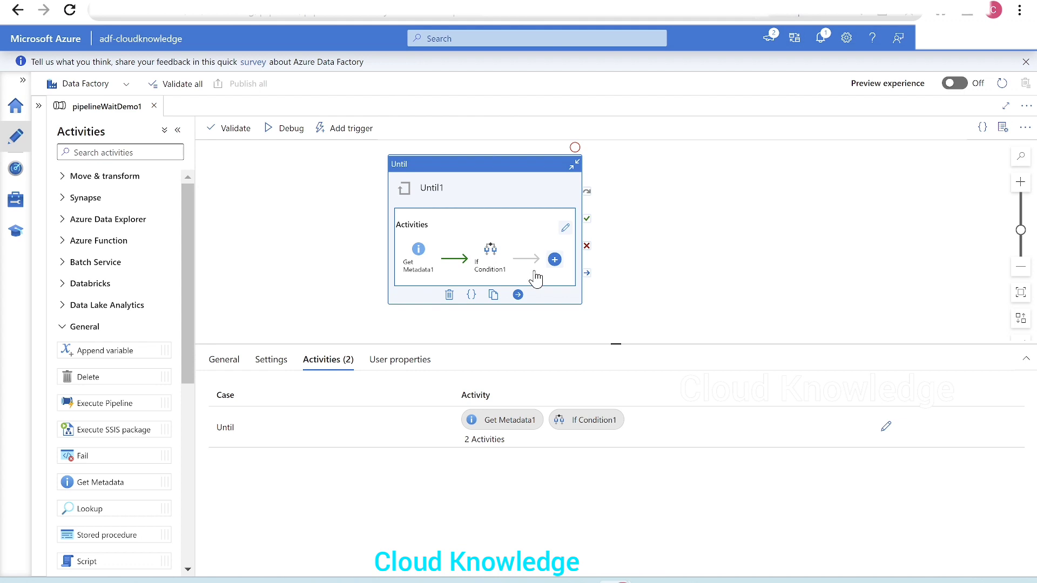
left_click_drag(396, 344, 397, 327)
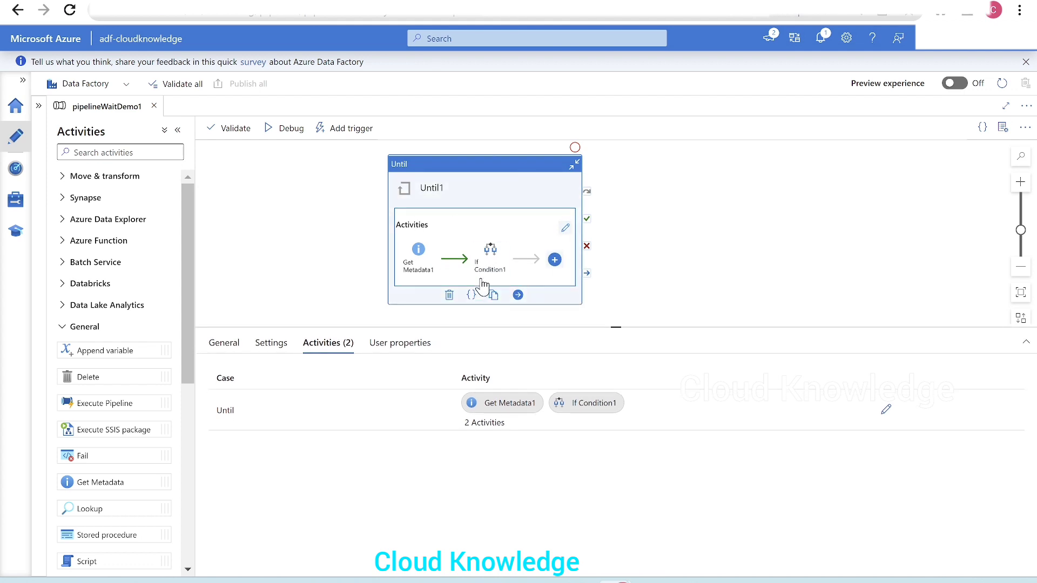
left_click_drag(472, 324, 472, 272)
left_click(308, 204)
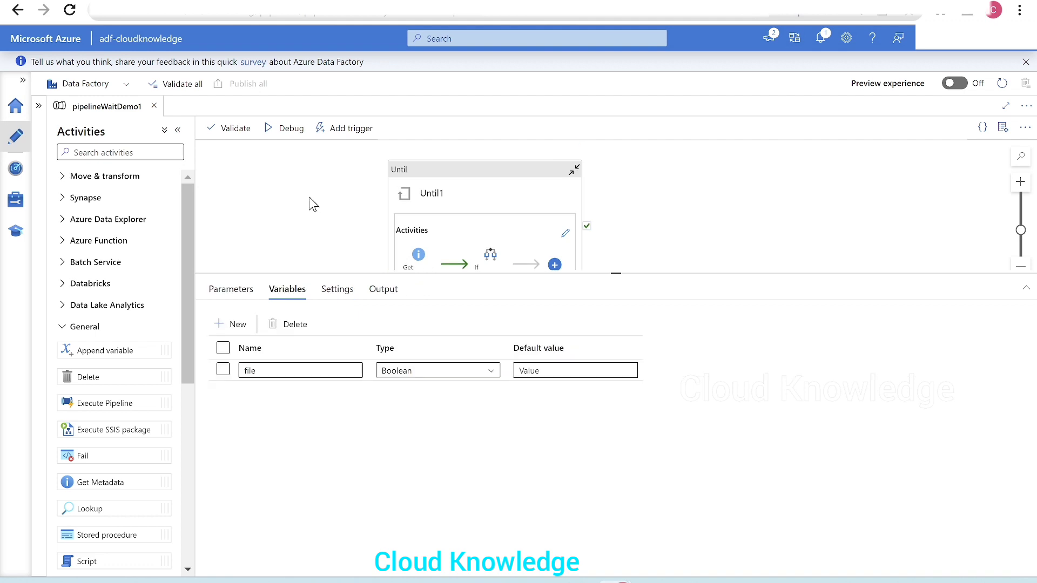
left_click(290, 139)
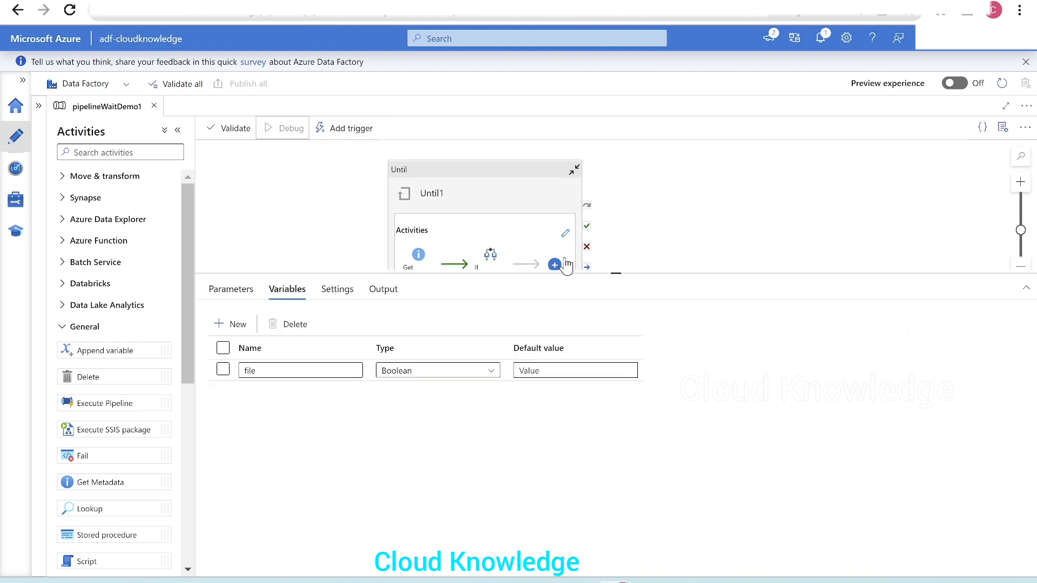
left_click(394, 289)
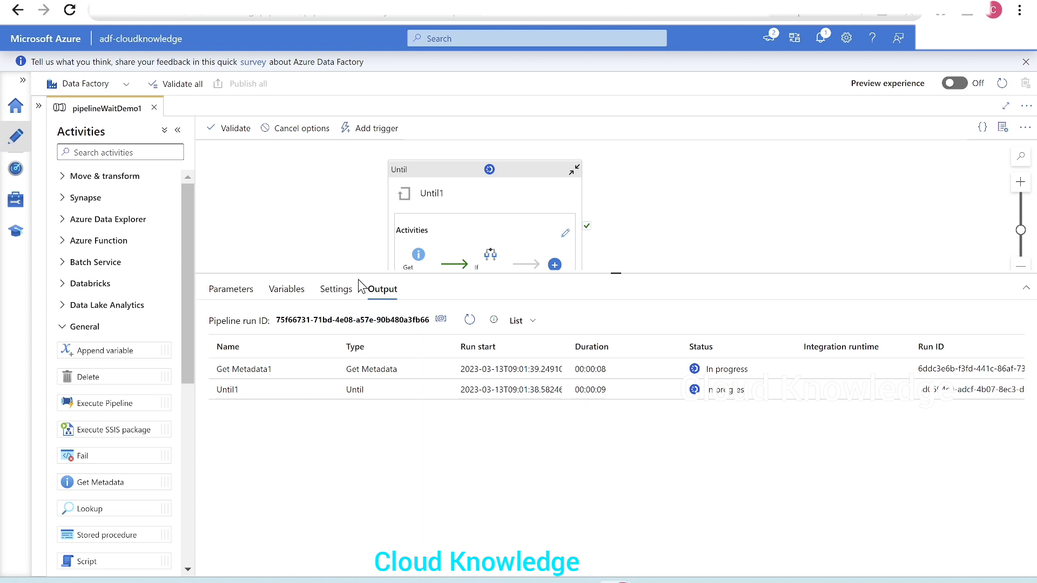
left_click_drag(353, 273, 357, 305)
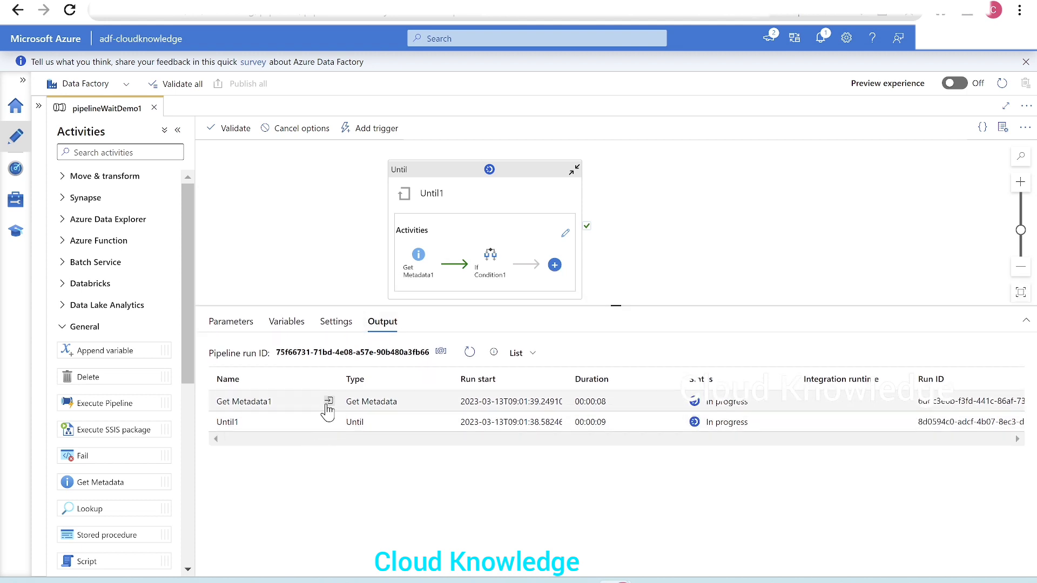
left_click(469, 353)
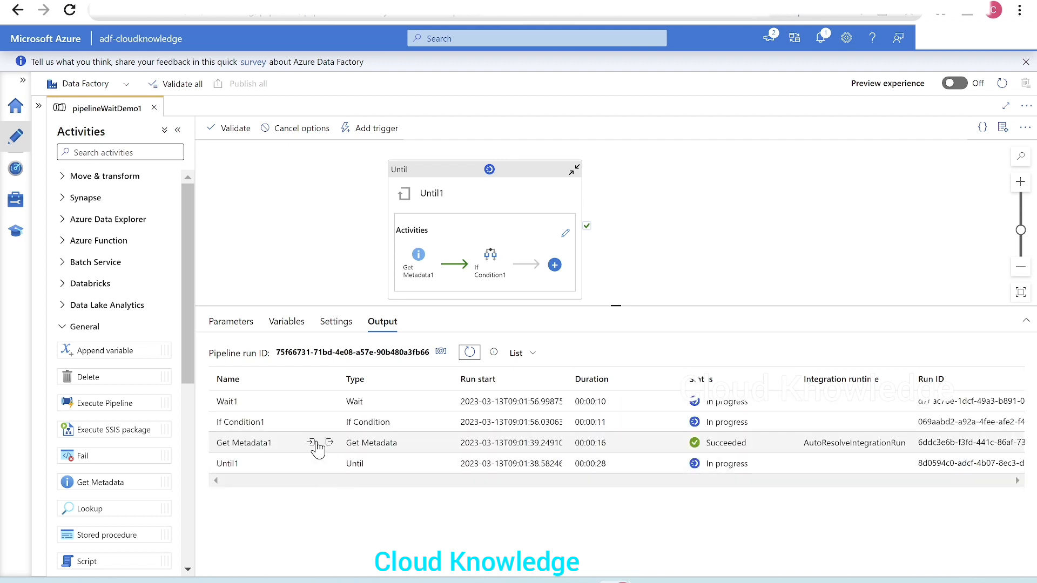
Inspect the exists value in the output of the first Get Metadata1 run.
left_click(329, 443)
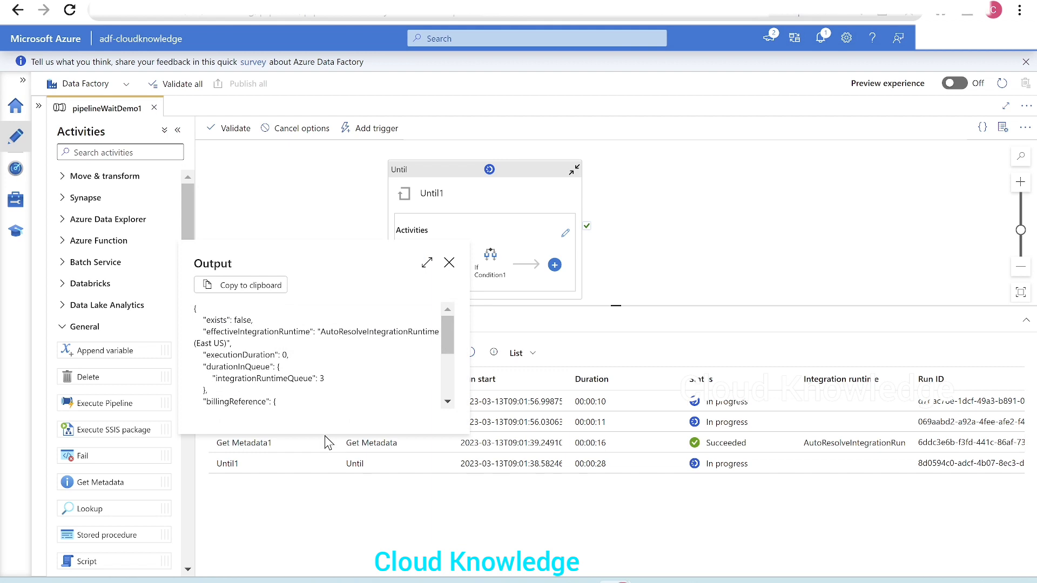
left_click_drag(206, 321, 252, 322)
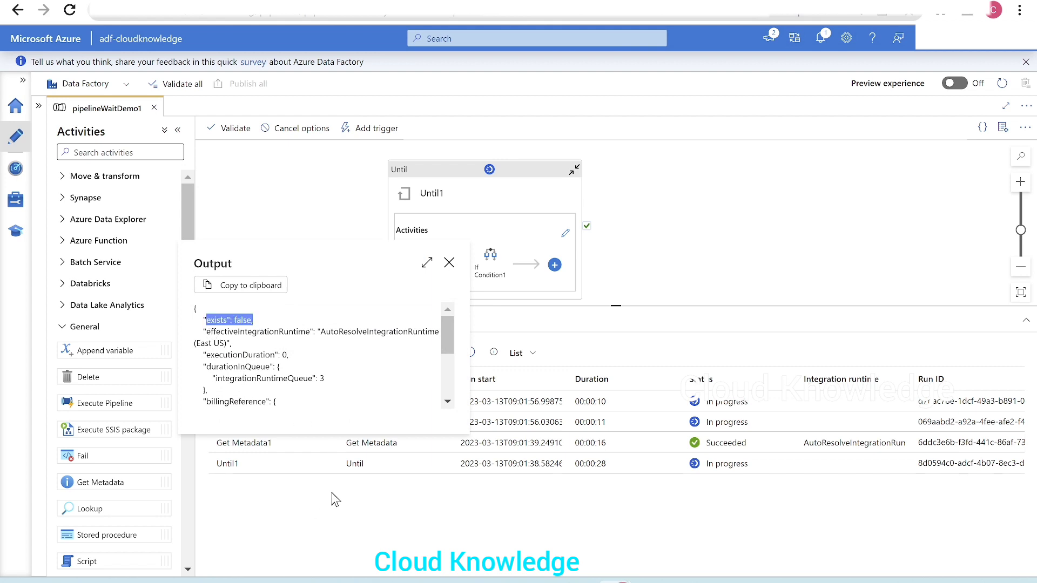
left_click(449, 263)
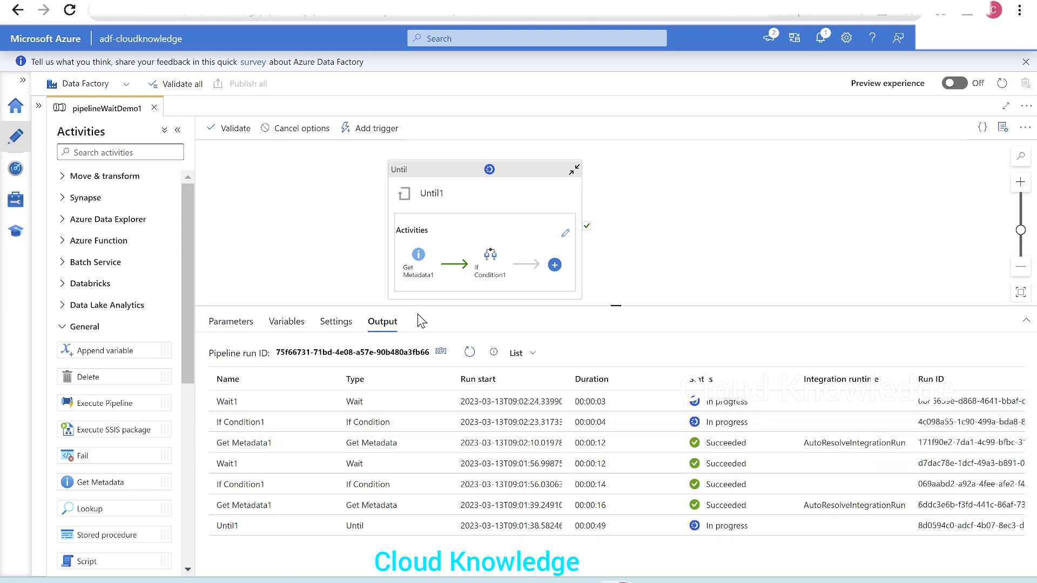
Enlarge the run output to follow the loop iterations, and check Until1's general properties and settings during the run.
left_click_drag(418, 306, 419, 211)
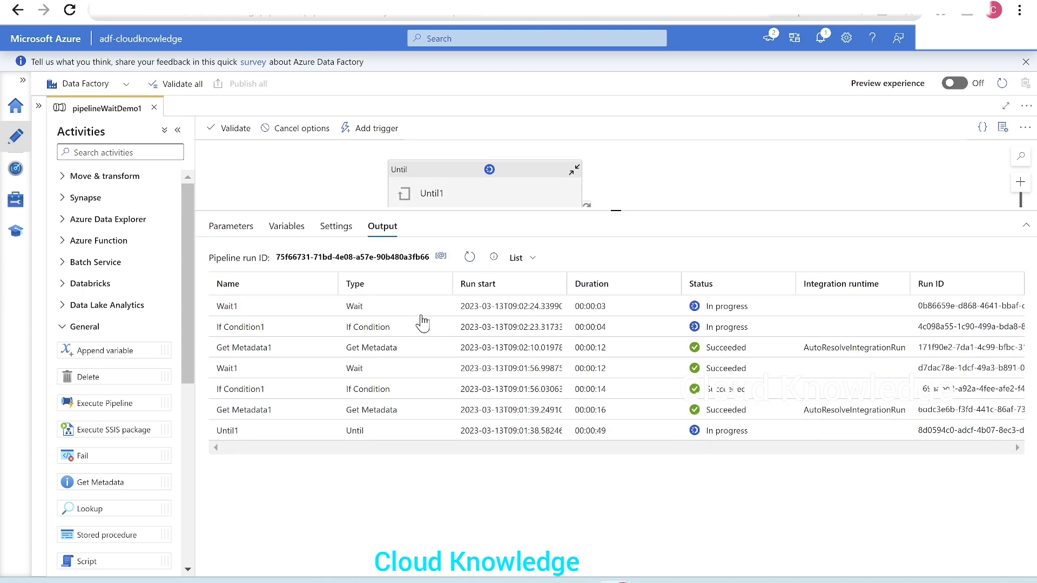
left_click(462, 186)
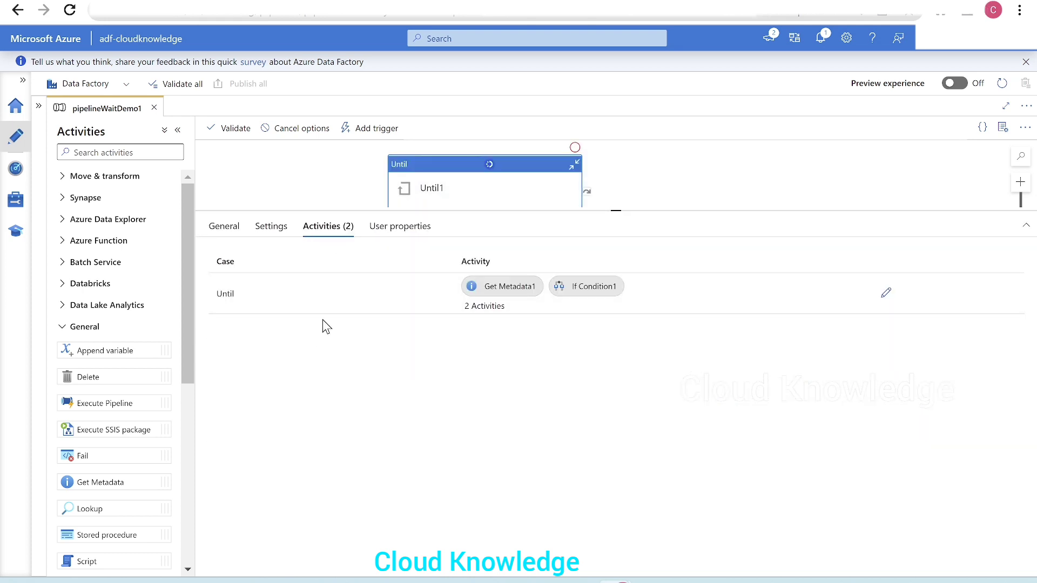
left_click(232, 230)
left_click(273, 229)
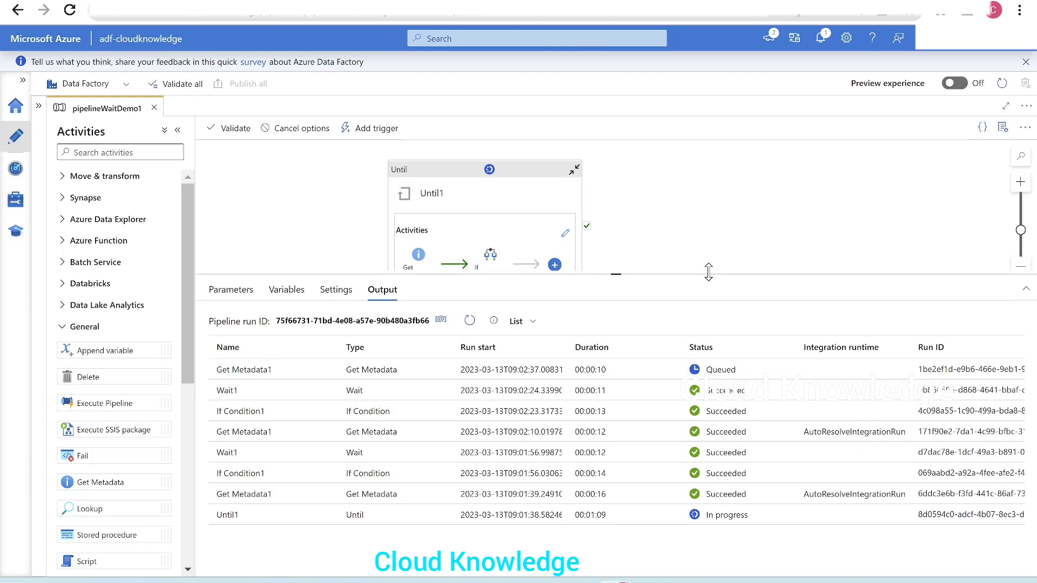
Monitor the remaining loop iterations in the enlarged run output, refresh Until1's status, and bring the canvas back into view.
left_click_drag(710, 280, 717, 222)
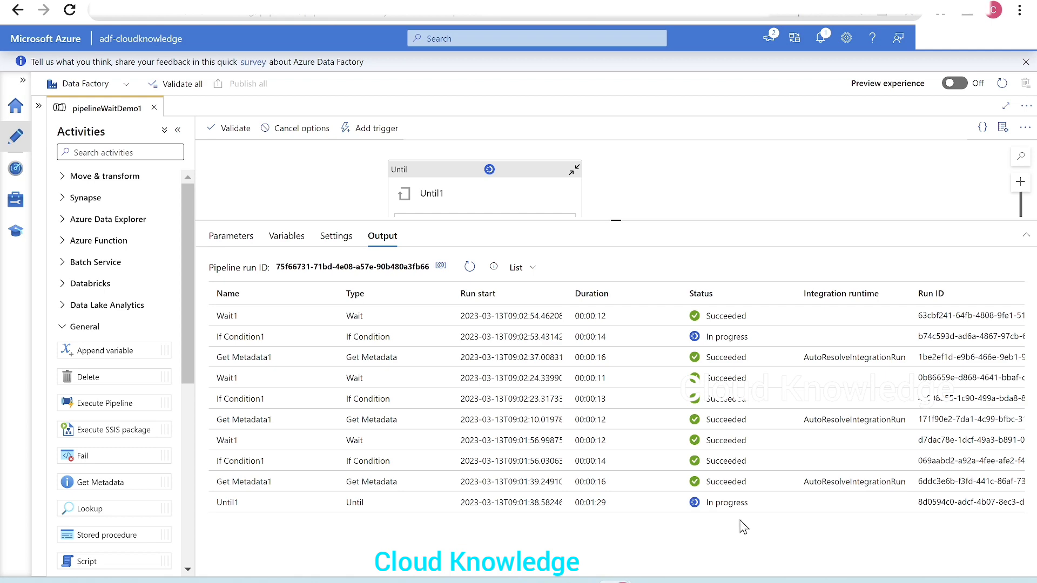
left_click_drag(570, 218, 572, 171)
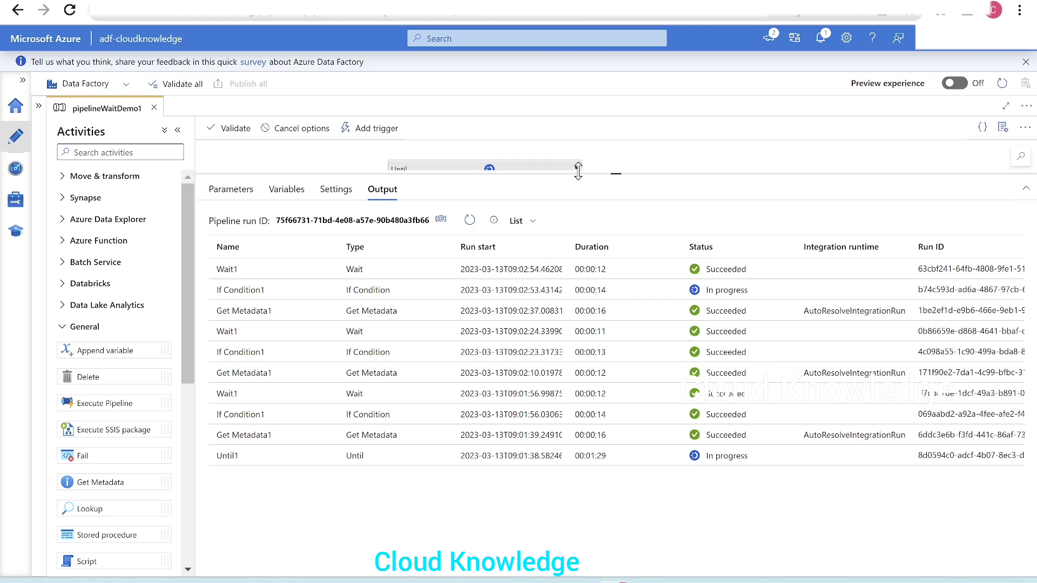
left_click(469, 220)
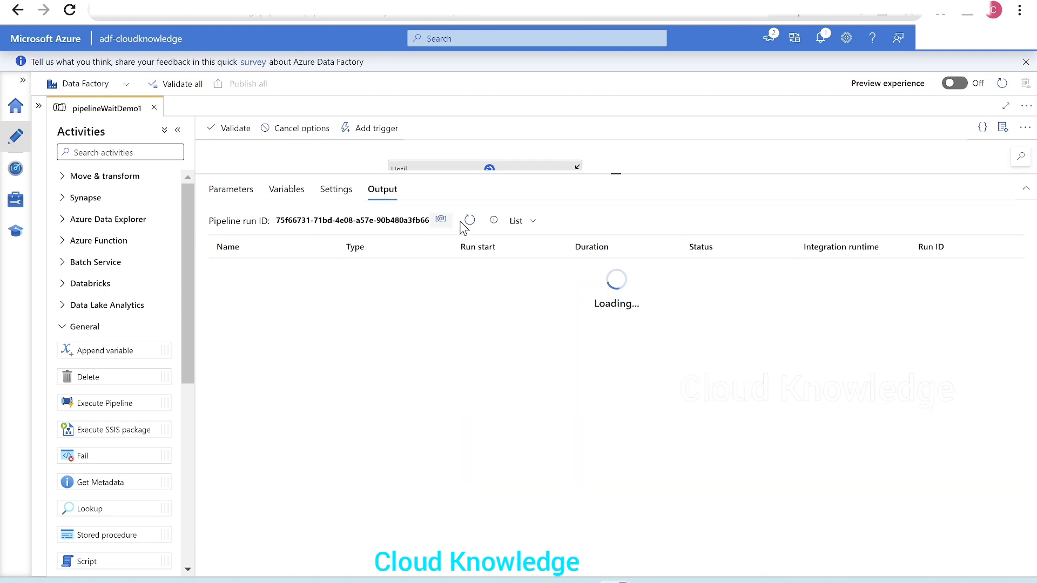
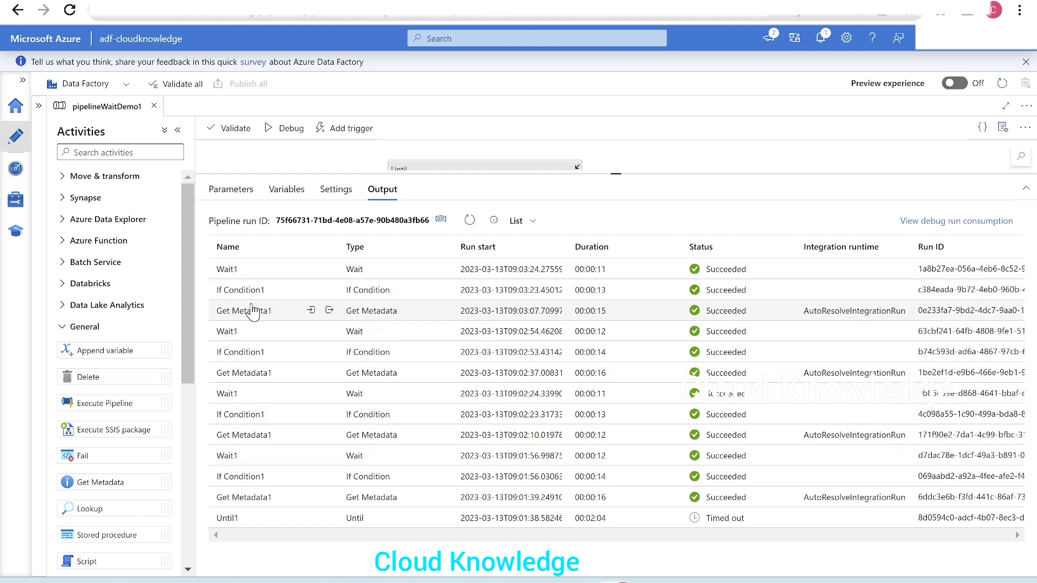
left_click_drag(446, 173, 436, 313)
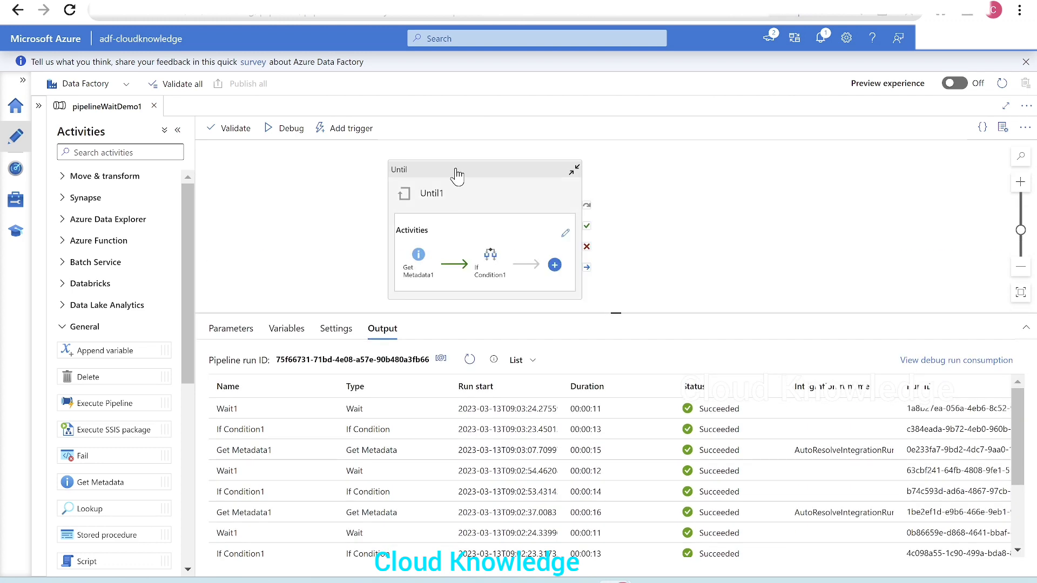
Check Until1's expression and timeout settings and the contents of the InputFiles folder in the testinput container.
left_click(452, 198)
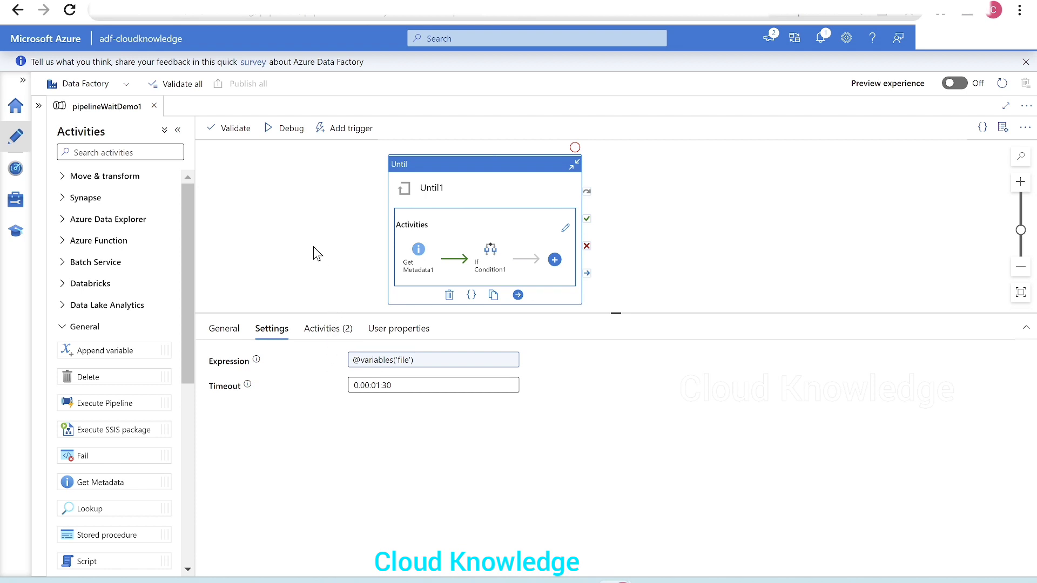
left_click(288, 132)
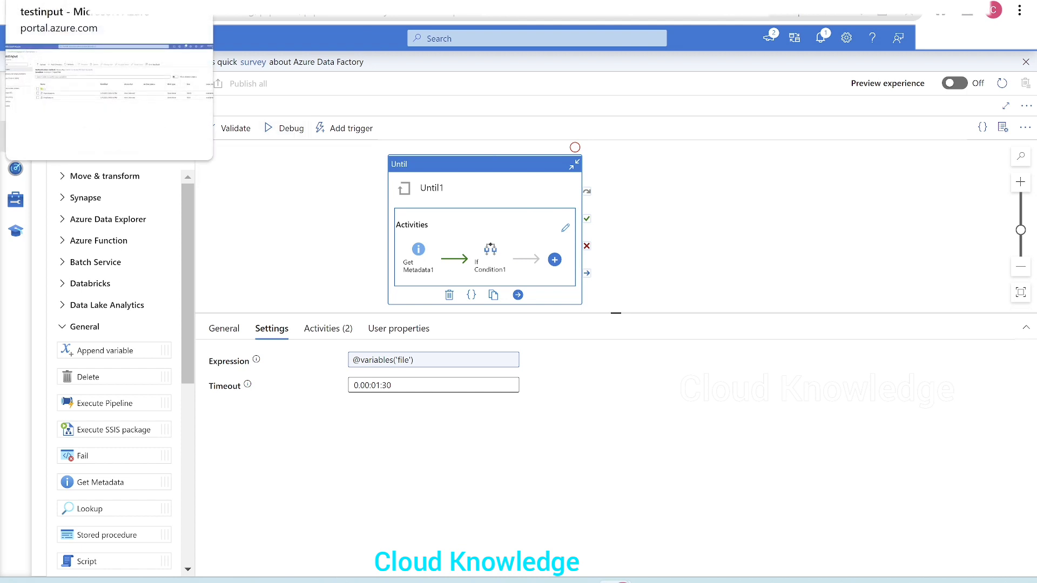
left_click(65, 1)
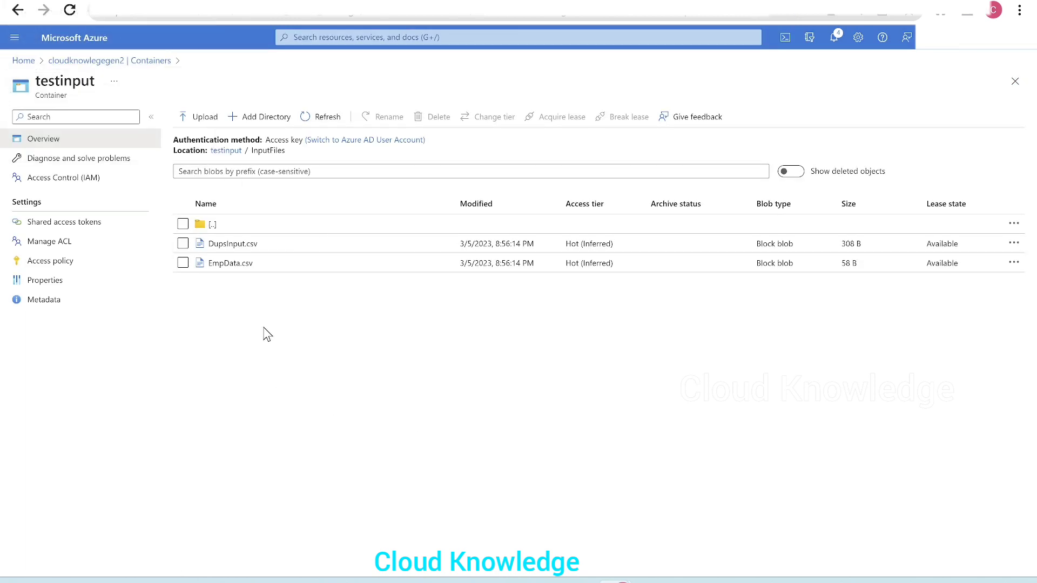
left_click(486, 1)
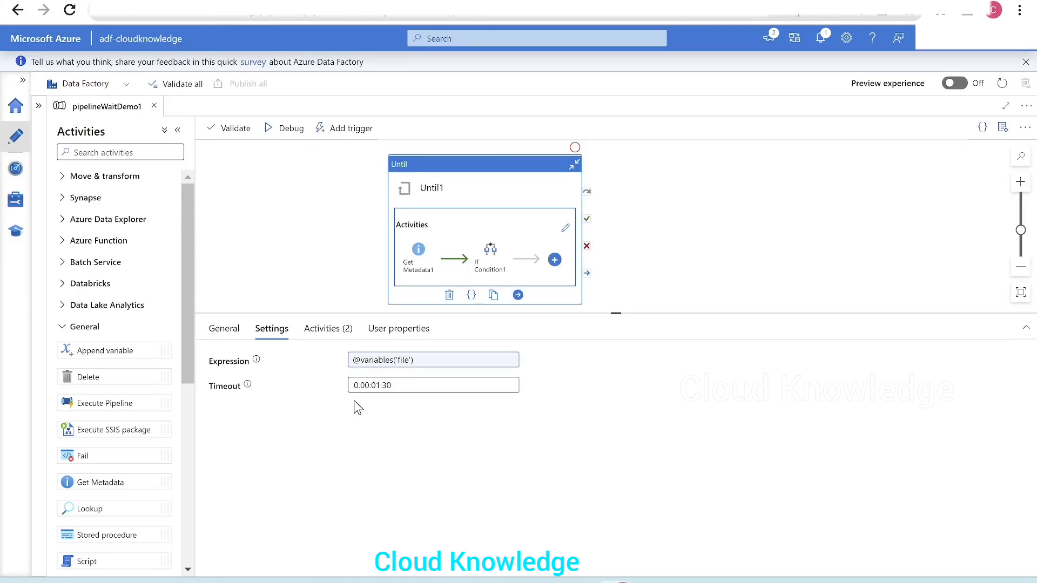
left_click(304, 250)
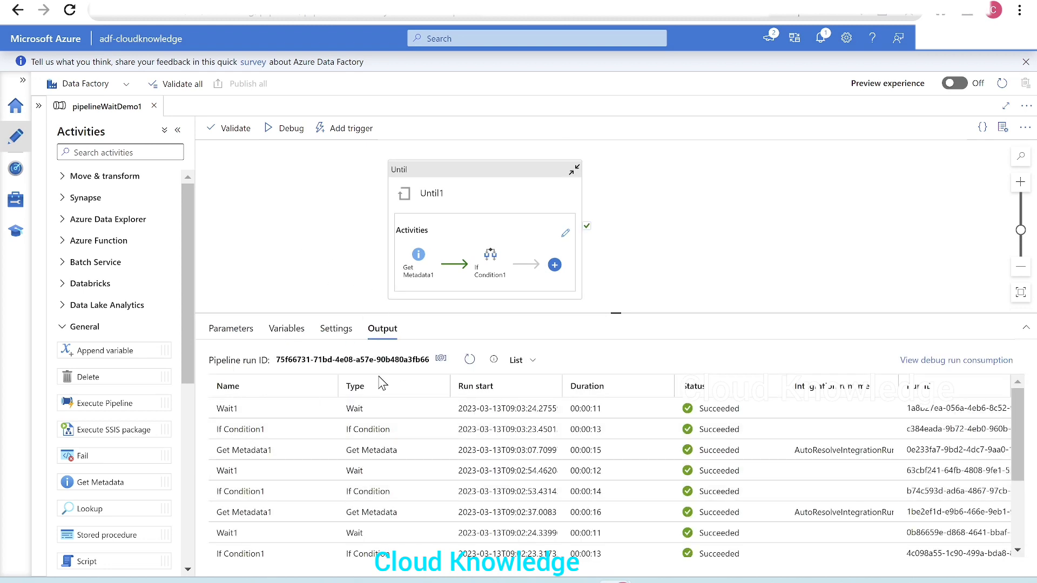
Start another debug run of pipelineWaitDemo1, enlarge the run output, and refresh the activity runs.
left_click_drag(364, 314, 363, 248)
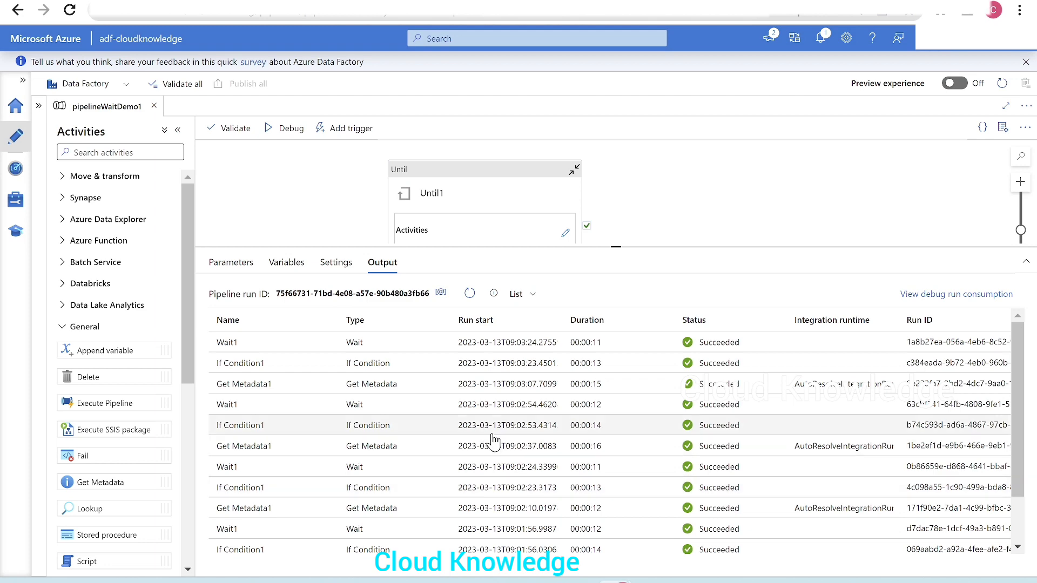
scroll(504, 377, "down", 2)
scroll(504, 377, "up", 2)
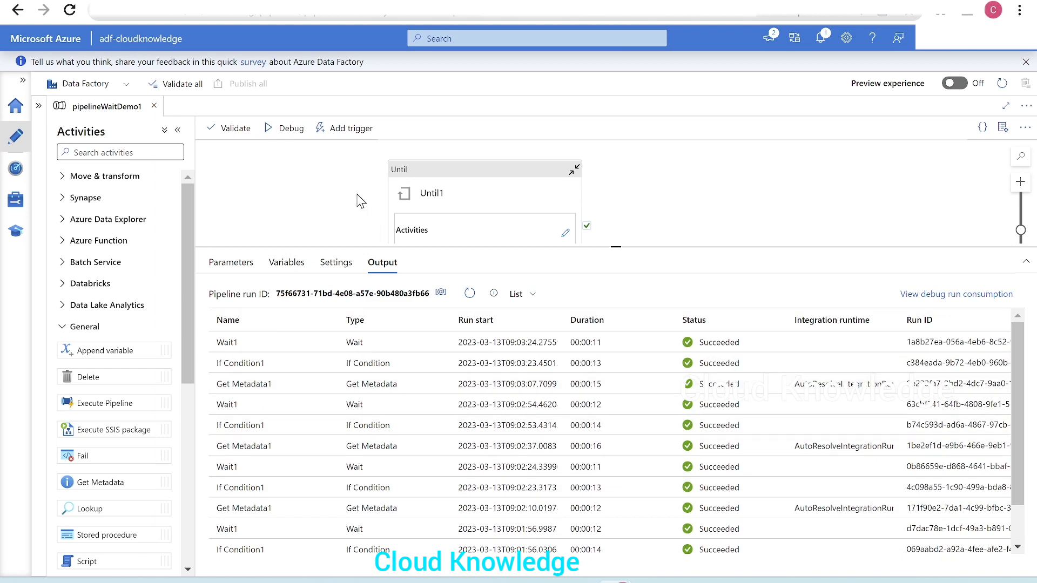
left_click(290, 130)
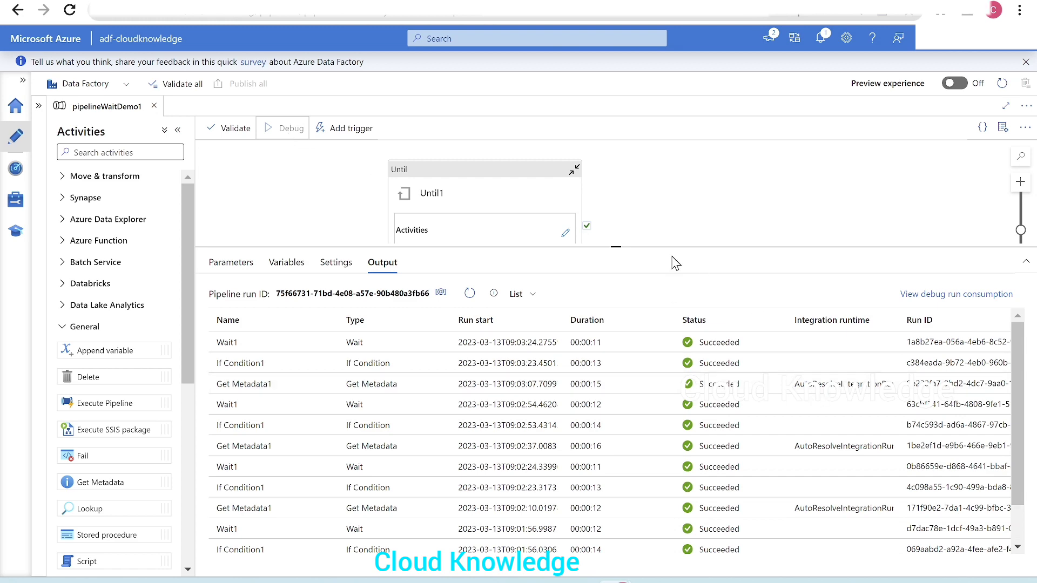
left_click_drag(615, 247, 614, 197)
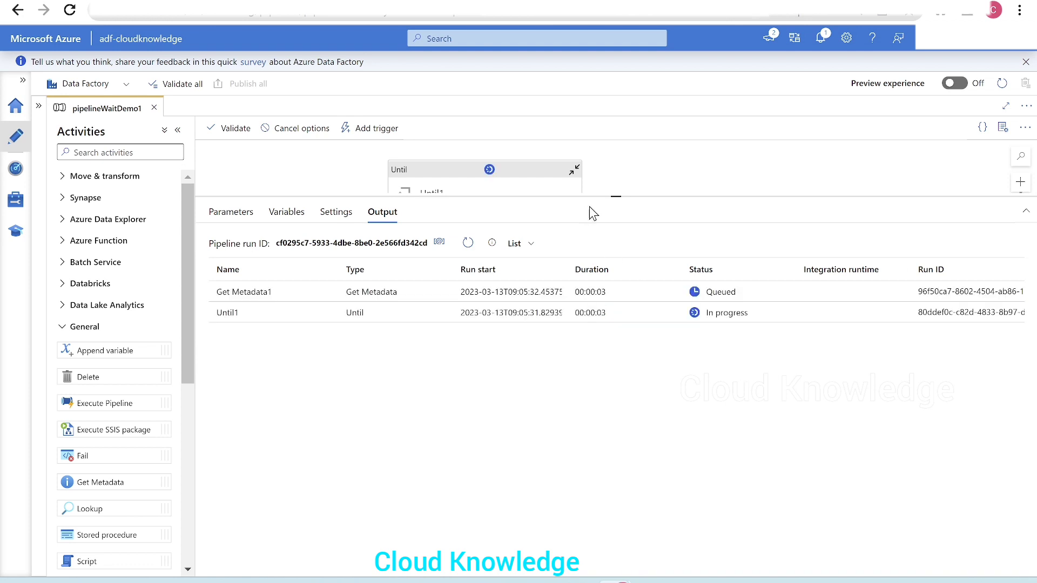
left_click_drag(589, 200, 590, 172)
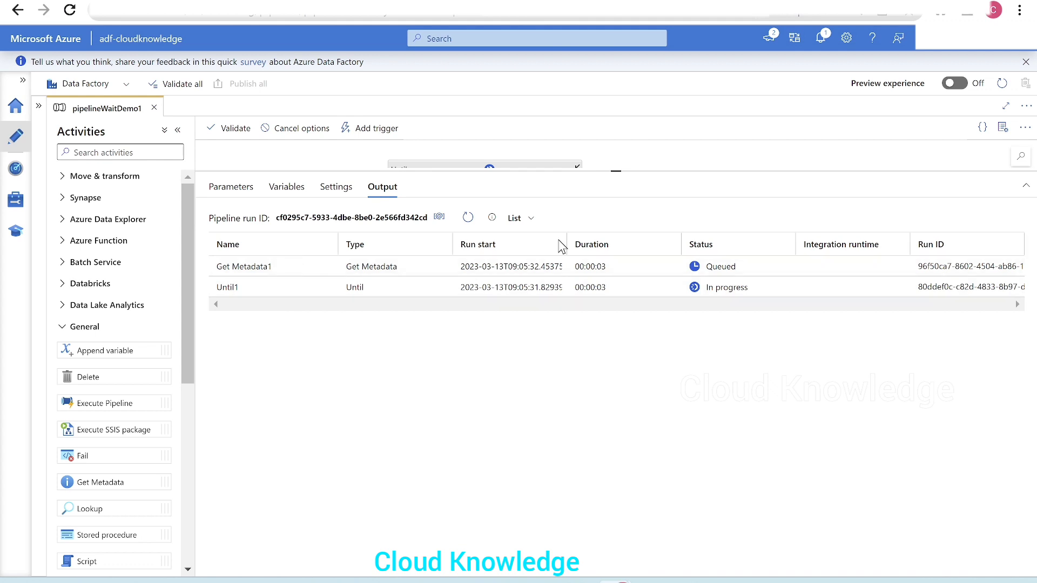
left_click(467, 217)
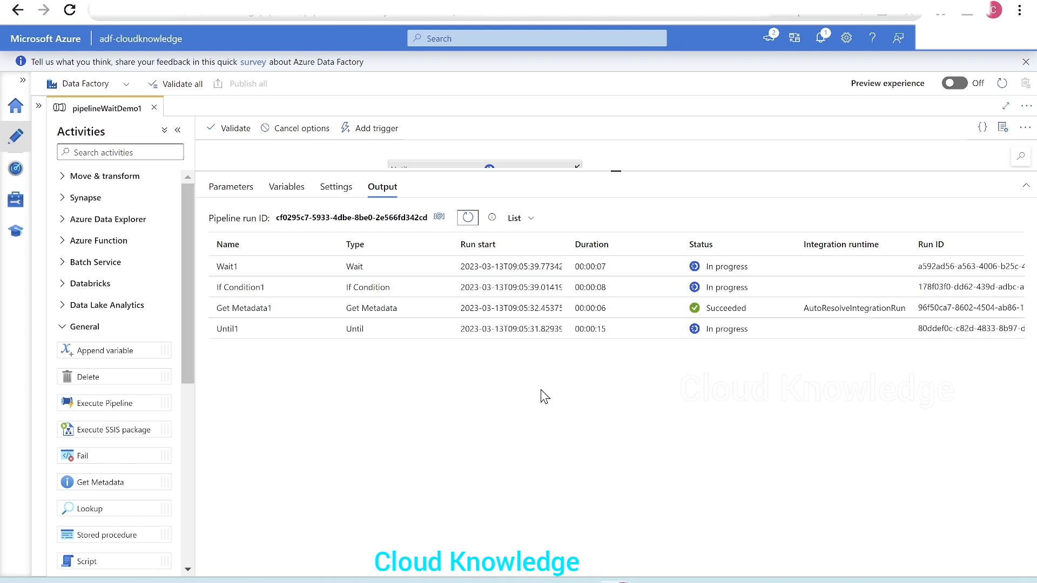
Inspect the output of the first Get Metadata1 activity in the new debug run.
mouse_move(253, 312)
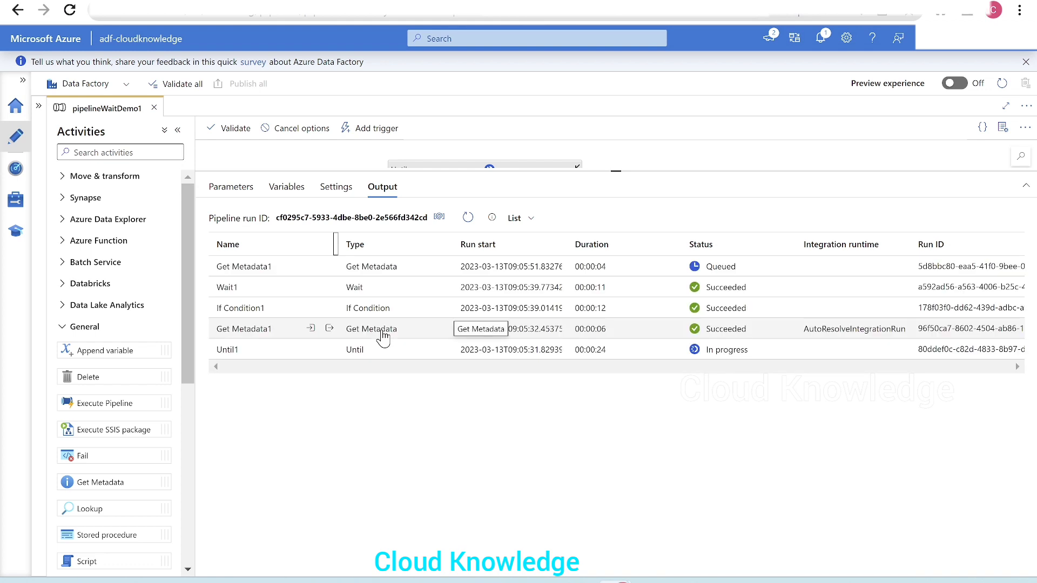
left_click(330, 329)
left_click(307, 409)
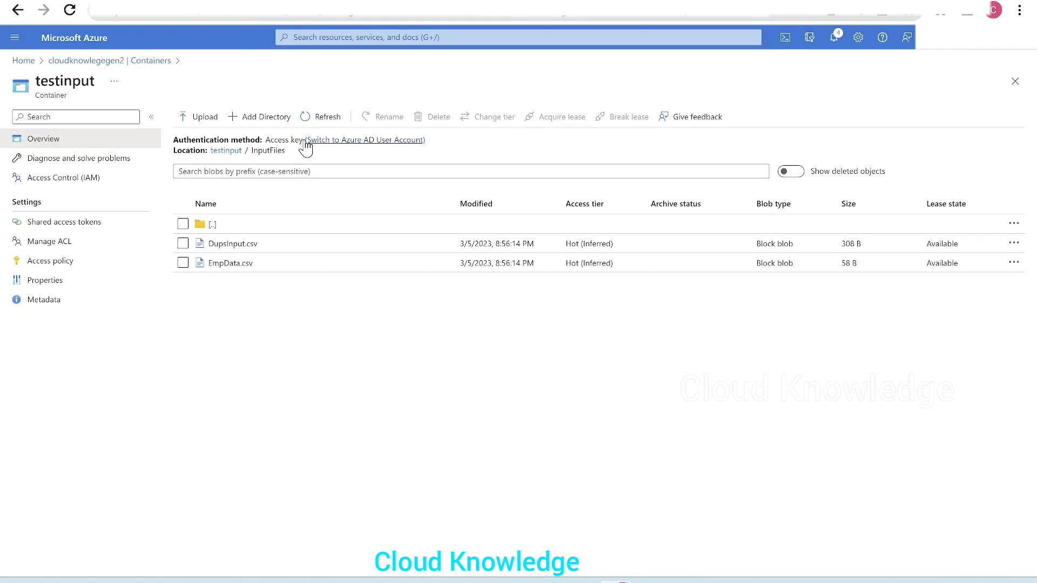
Upload Students.csv to the InputFiles folder of the testinput container while the debug run continues, and close the upload form.
left_click(214, 117)
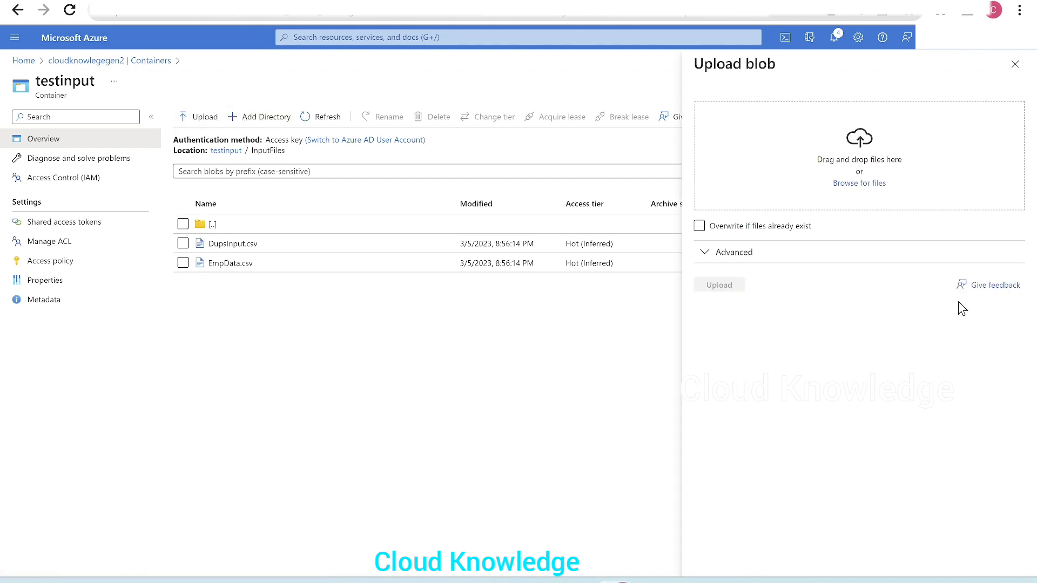
left_click(843, 183)
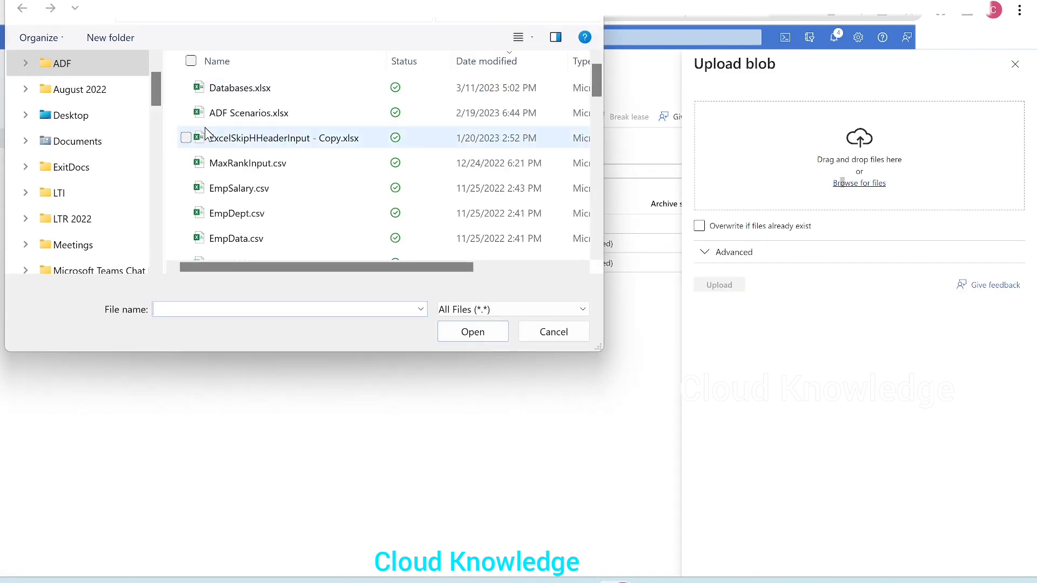
scroll(360, 199, "down", 2)
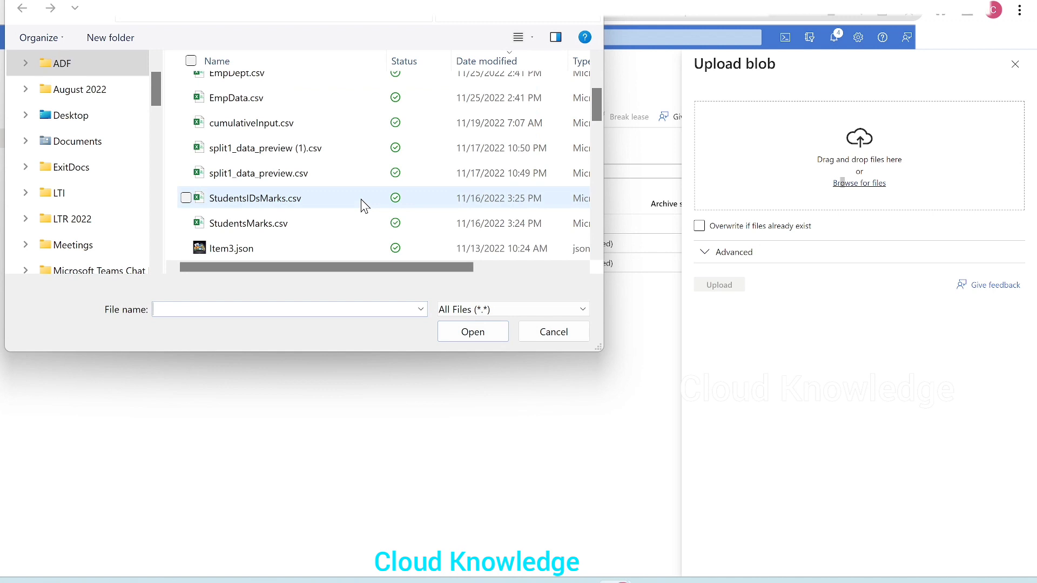
scroll(361, 199, "down", 3)
scroll(361, 198, "up", 2)
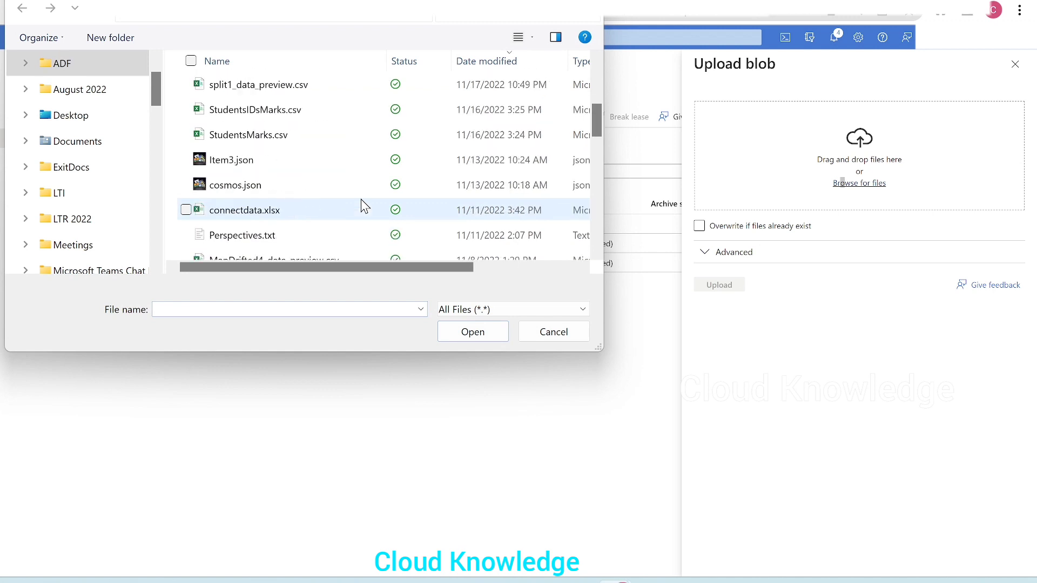
scroll(361, 198, "up", 1)
scroll(361, 199, "down", 5)
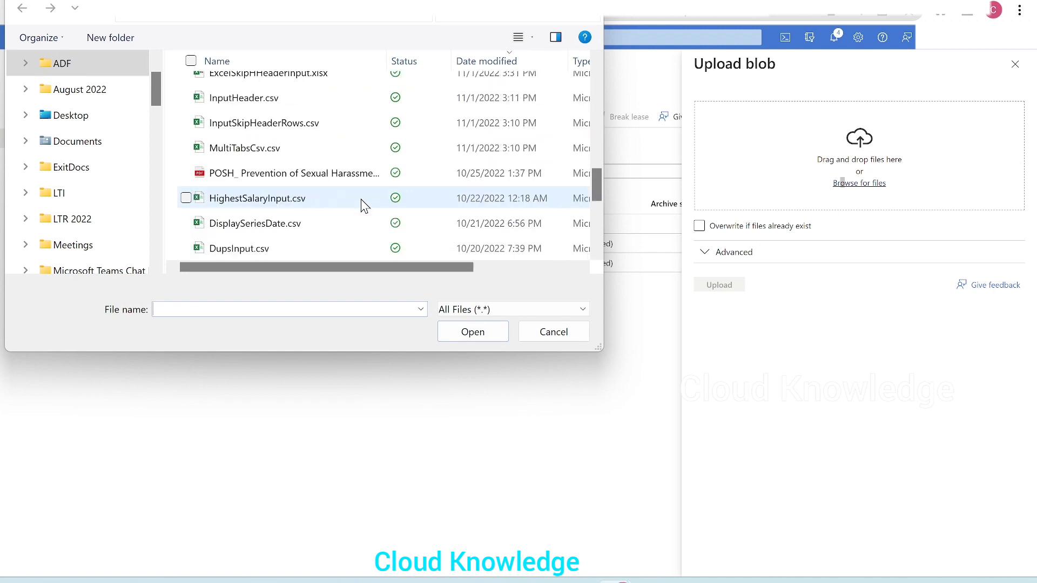
scroll(361, 199, "down", 3)
left_click(264, 126)
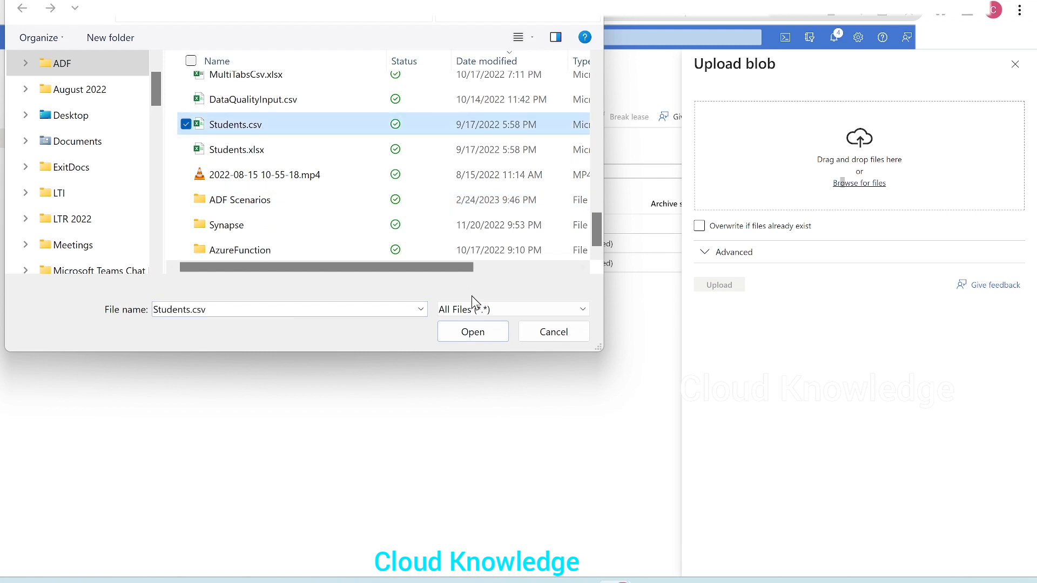
left_click(482, 331)
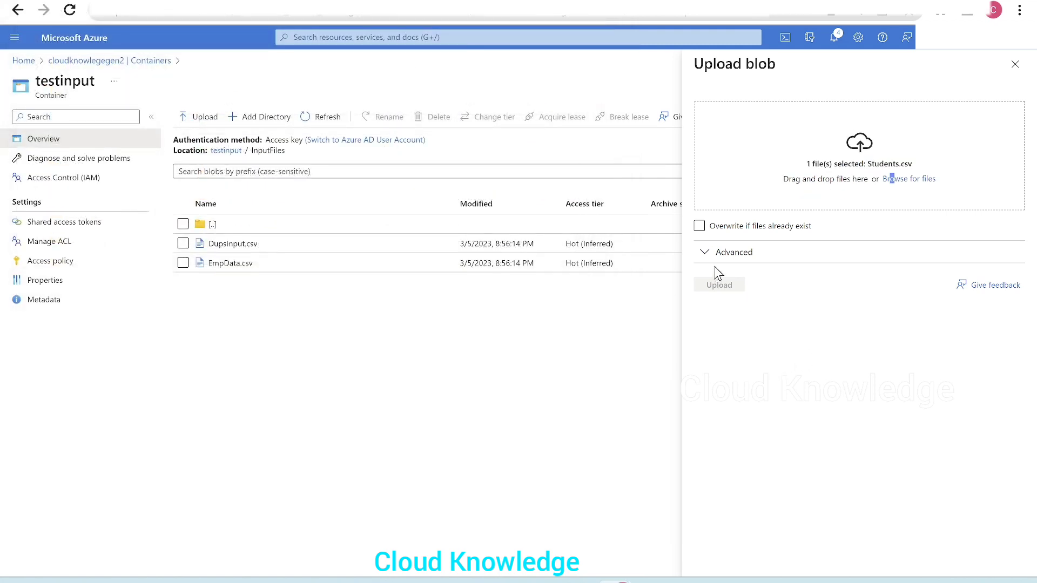
left_click(721, 286)
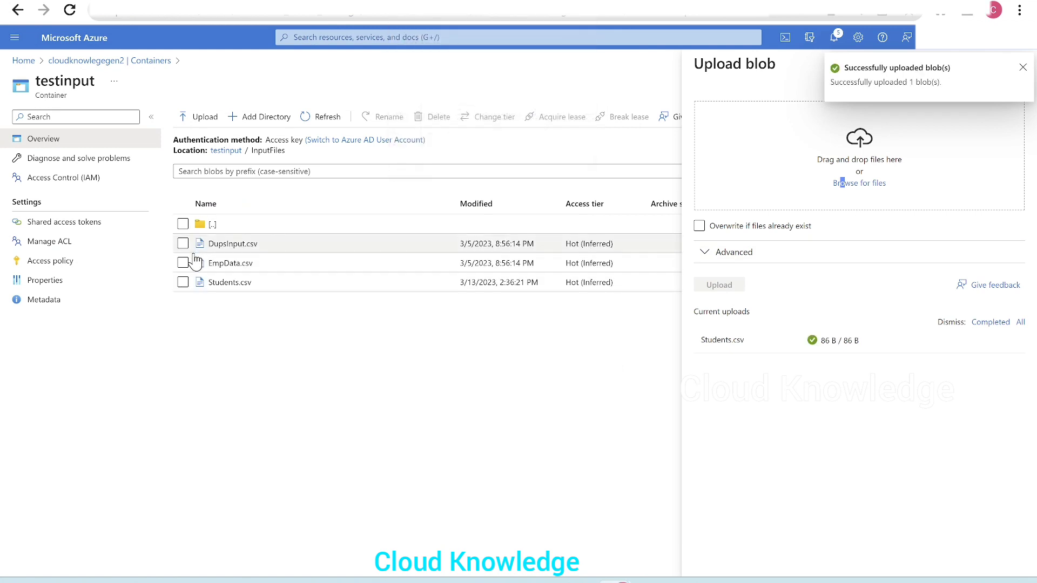
left_click(1023, 68)
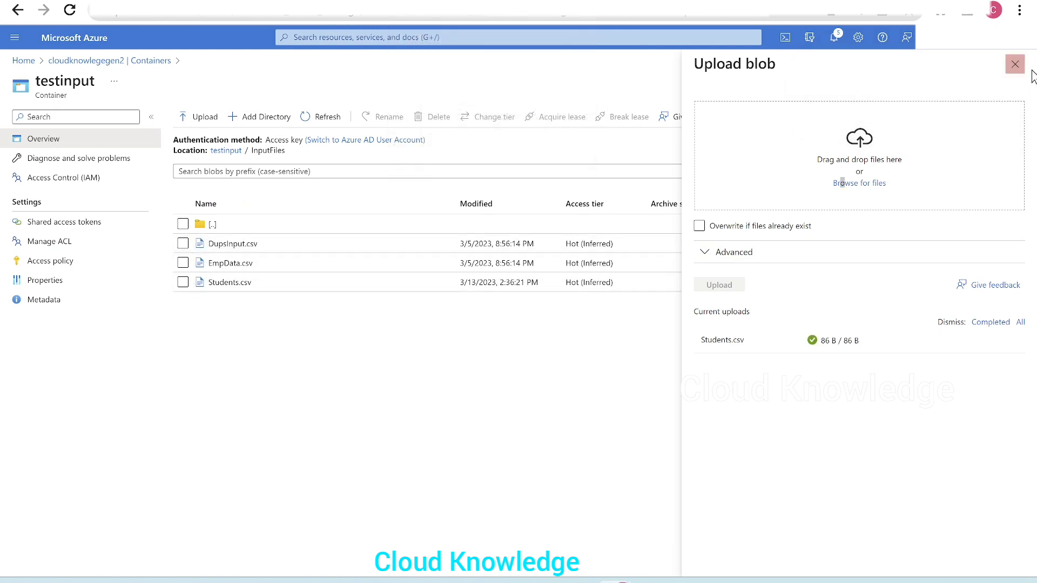
left_click(1012, 63)
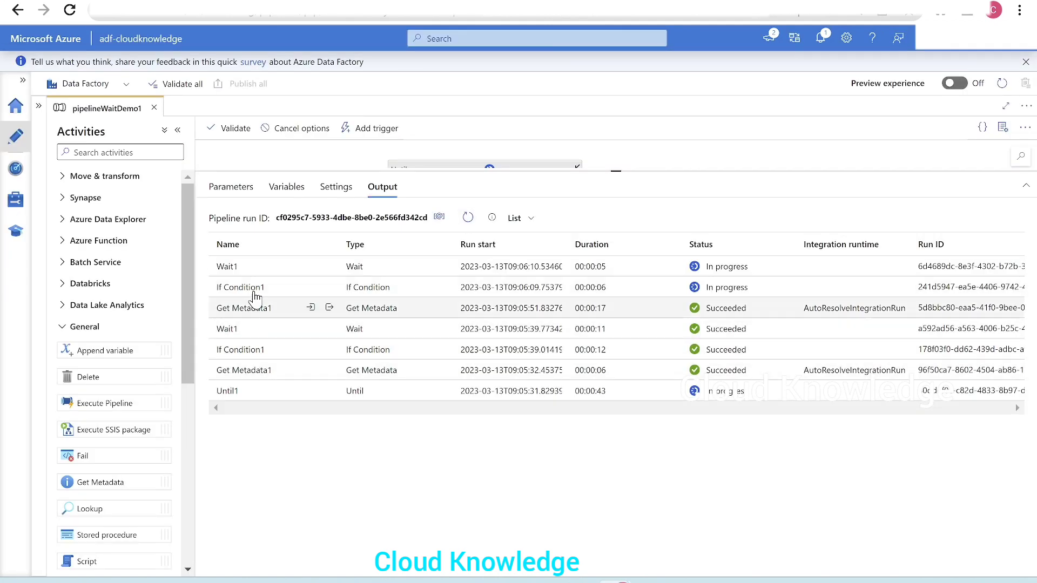
Refresh the pipeline's activity runs and inspect the exists value in the latest Get Metadata1 output.
left_click(468, 218)
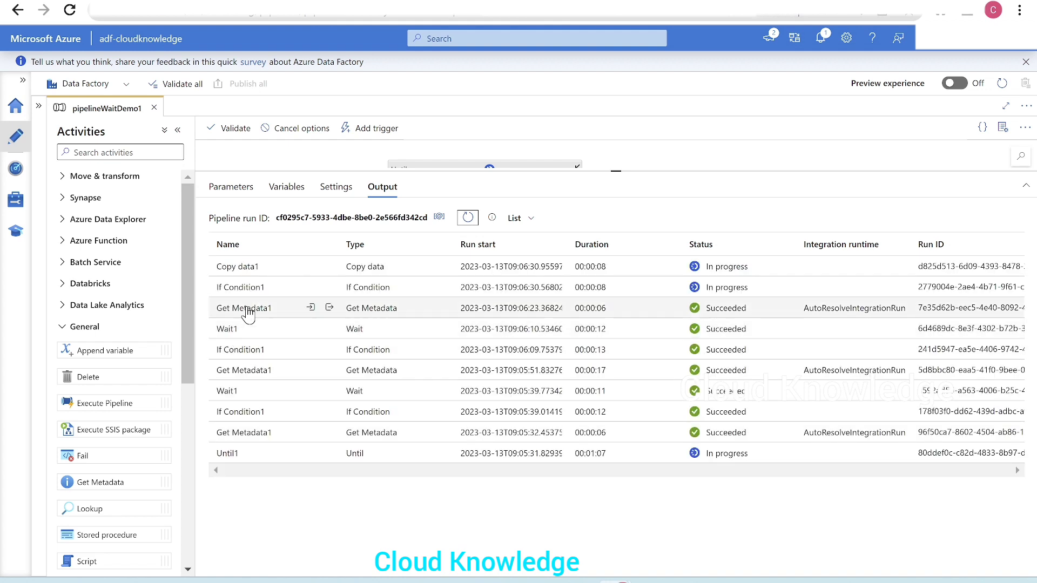
left_click(329, 309)
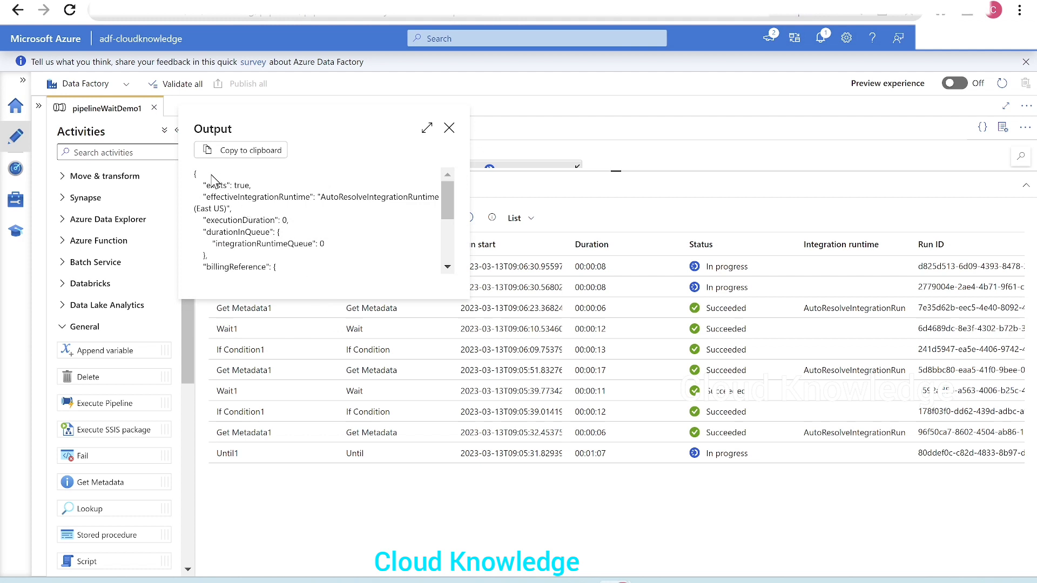
left_click_drag(203, 186, 271, 197)
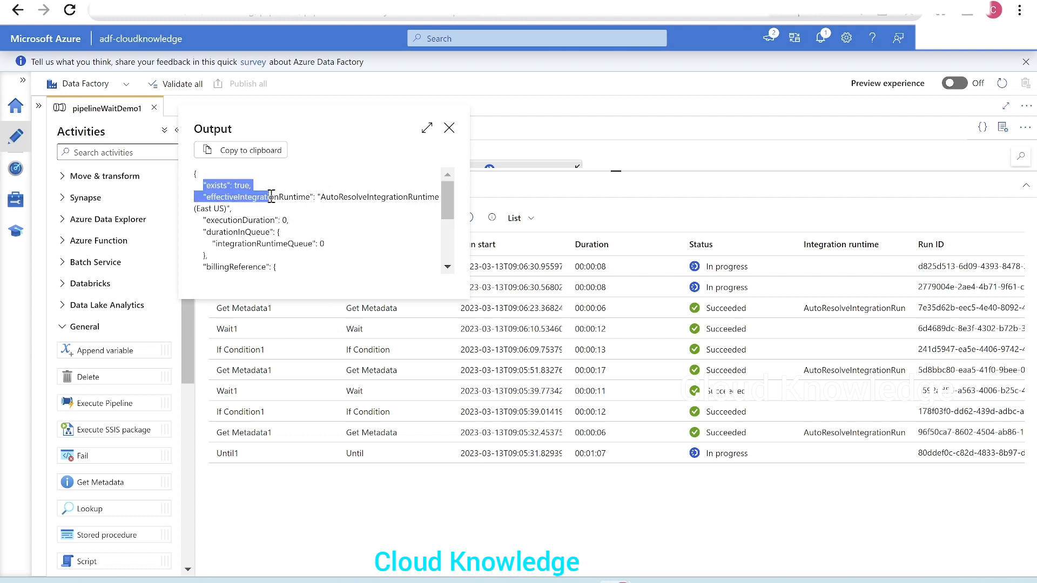
left_click(449, 128)
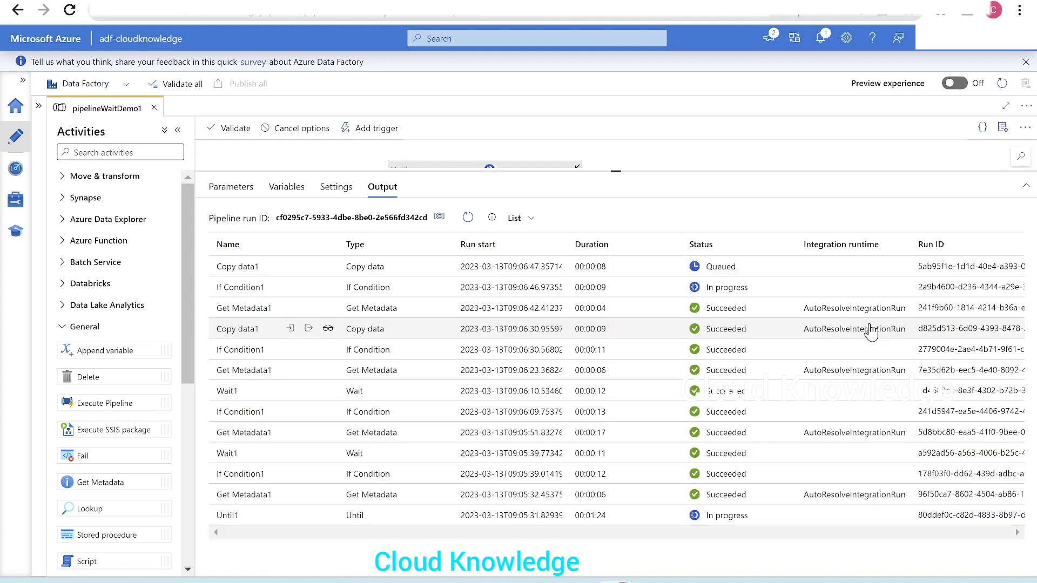
Inspect the output of the latest completed Copy data1 run and refresh the F1 folder in the testoutput container.
left_click(468, 218)
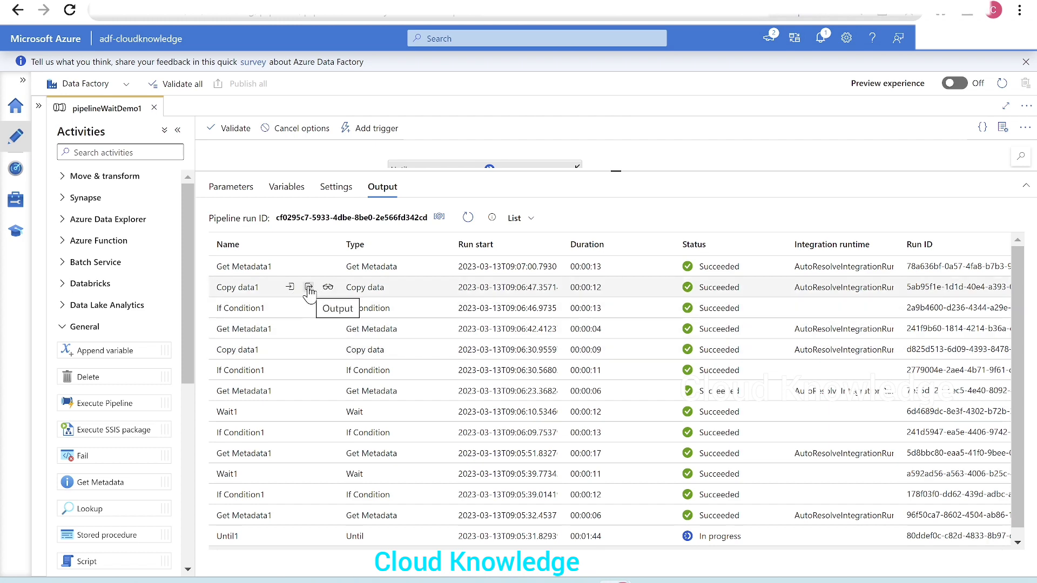
left_click(309, 288)
left_click(428, 107)
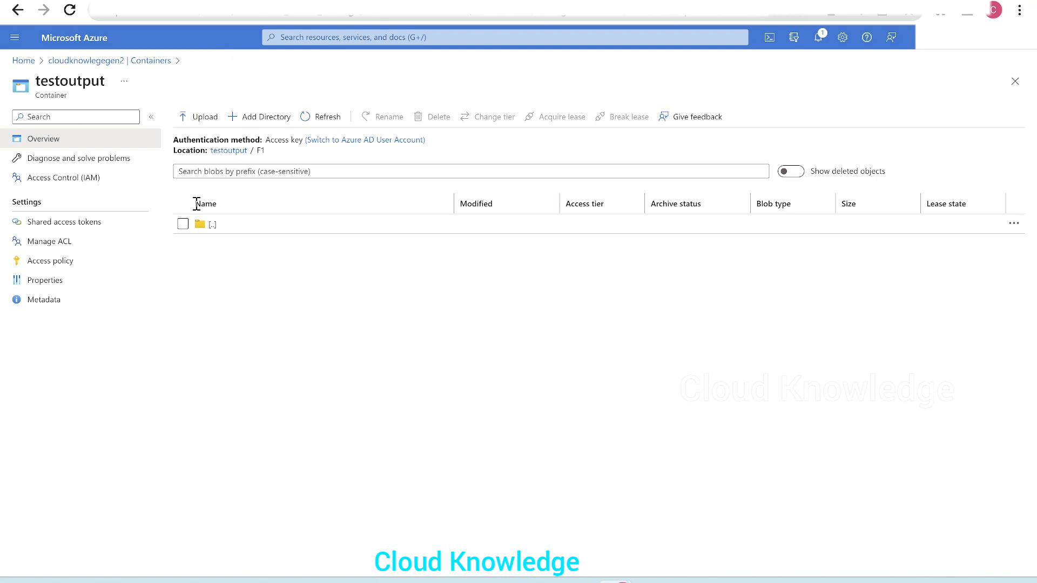
left_click(326, 117)
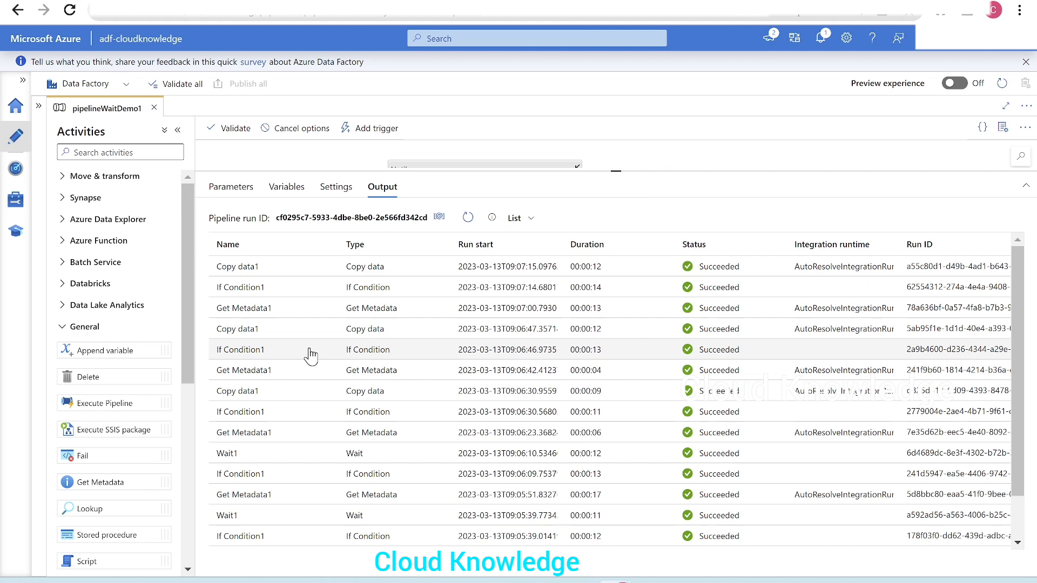
Review the full list of activity runs down to Until1 to check the loop's final status.
mouse_move(321, 337)
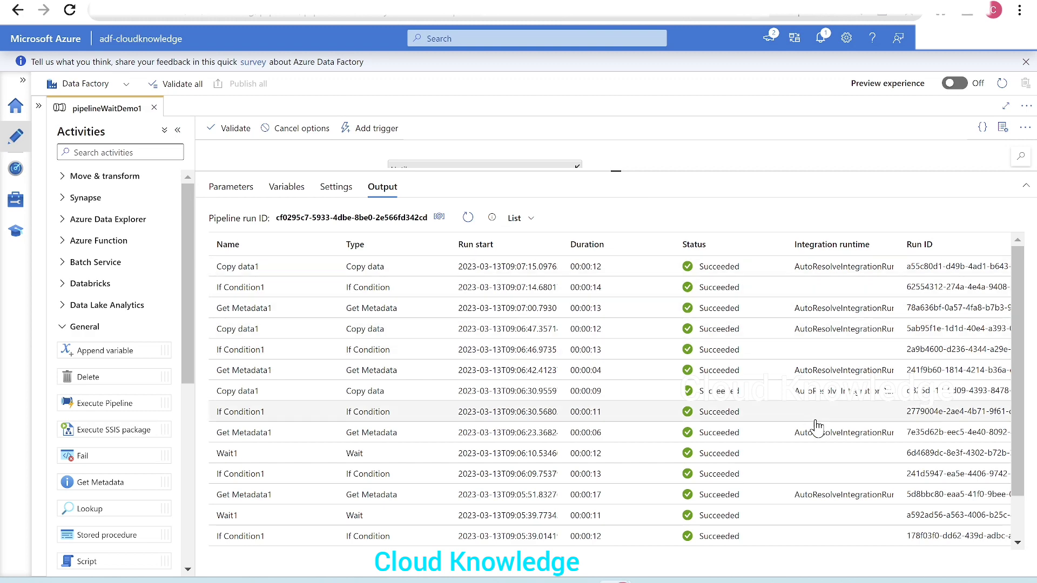
scroll(818, 427, "down", 2)
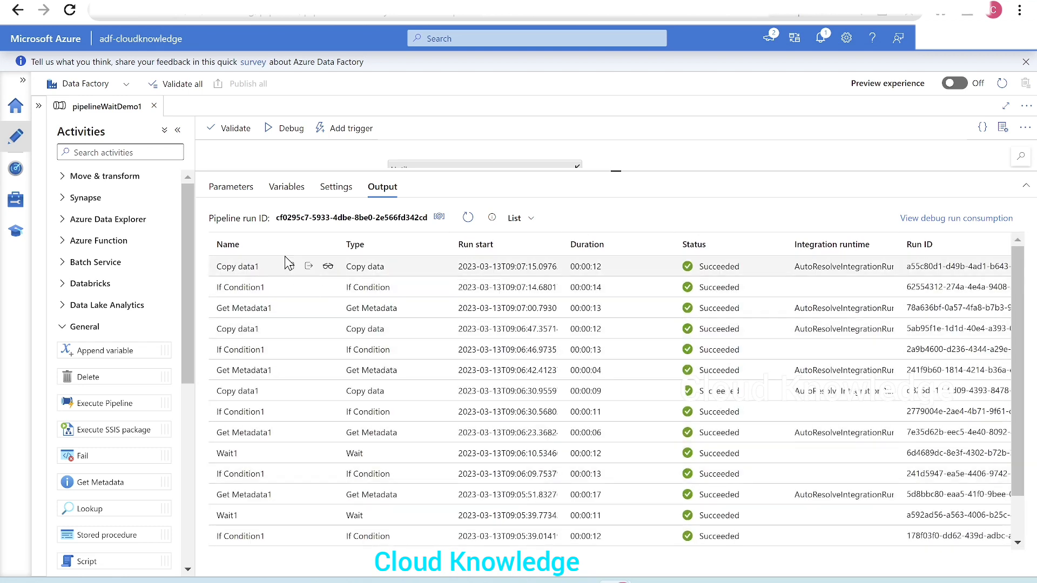
scroll(356, 518, "down", 2)
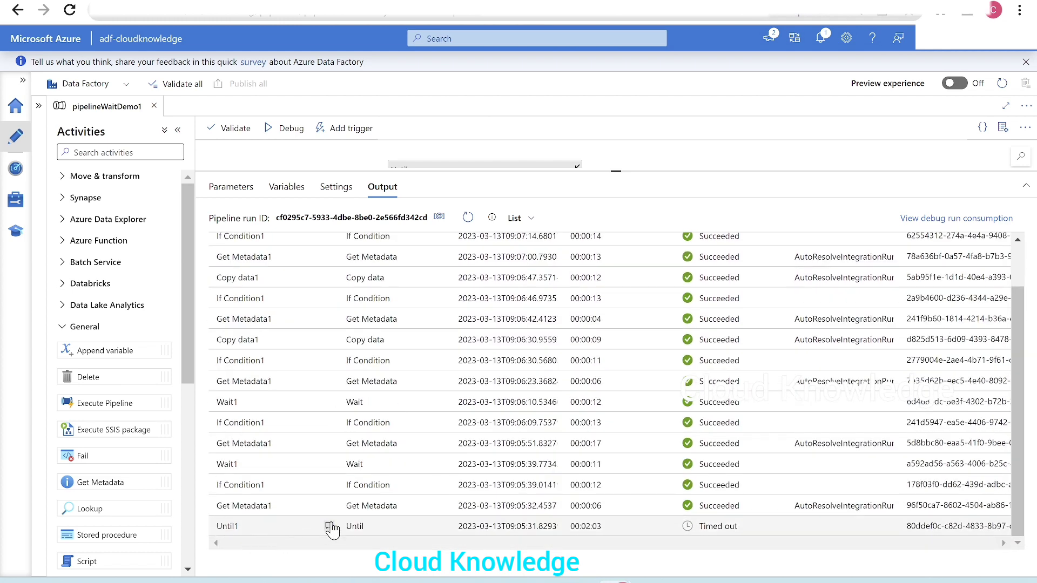
scroll(330, 532, "up", 2)
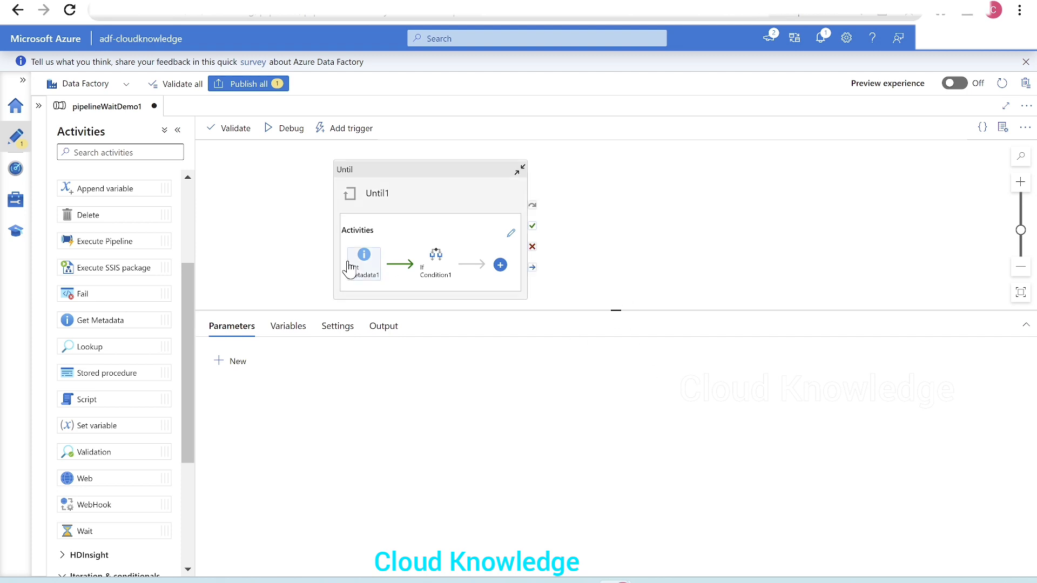
Review the Until1 activity's loop expression and timeout settings.
left_click(377, 193)
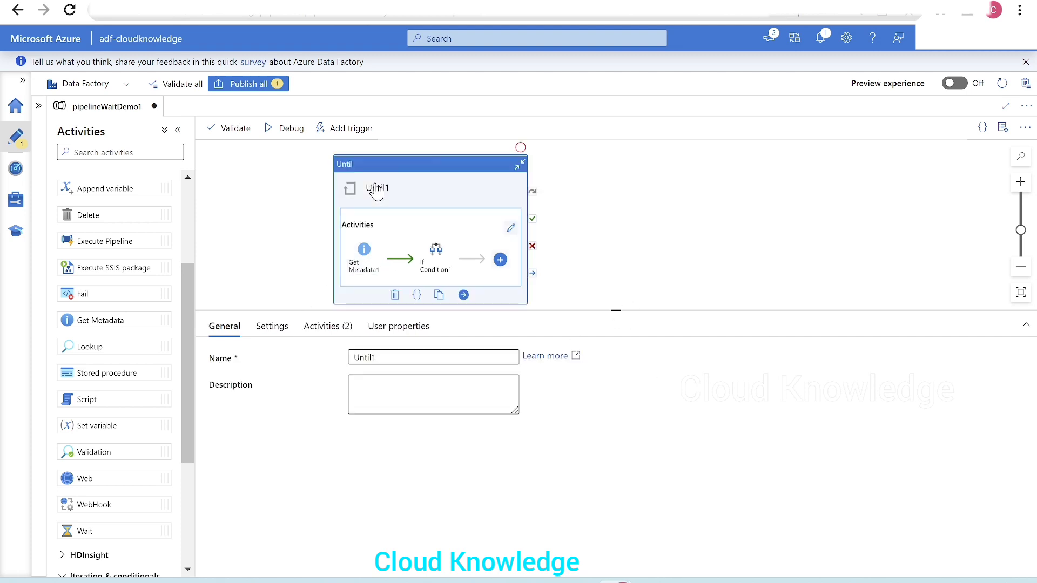
left_click(270, 327)
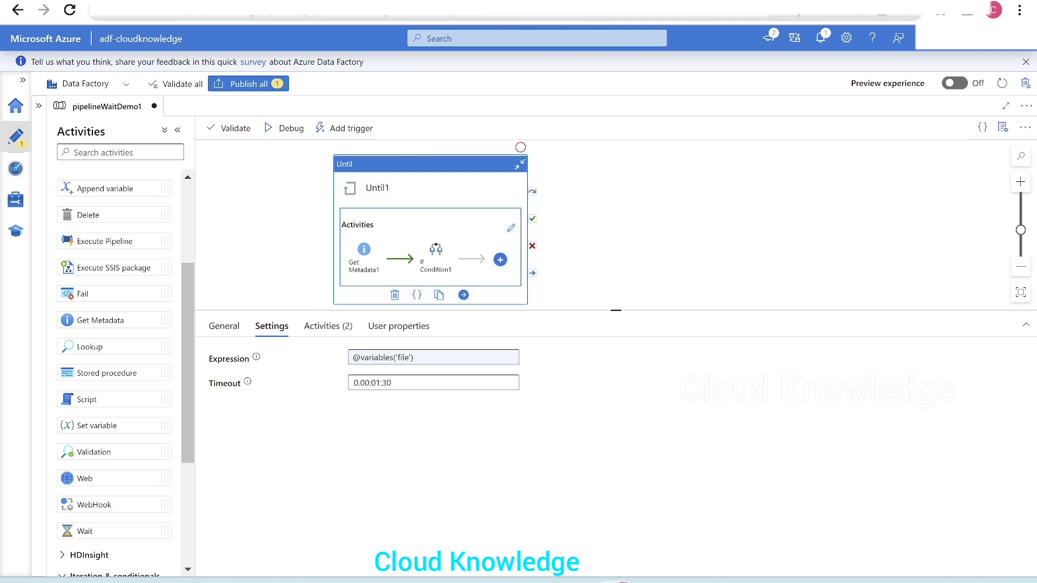
mouse_move(243, 8)
left_click_drag(602, 310, 600, 331)
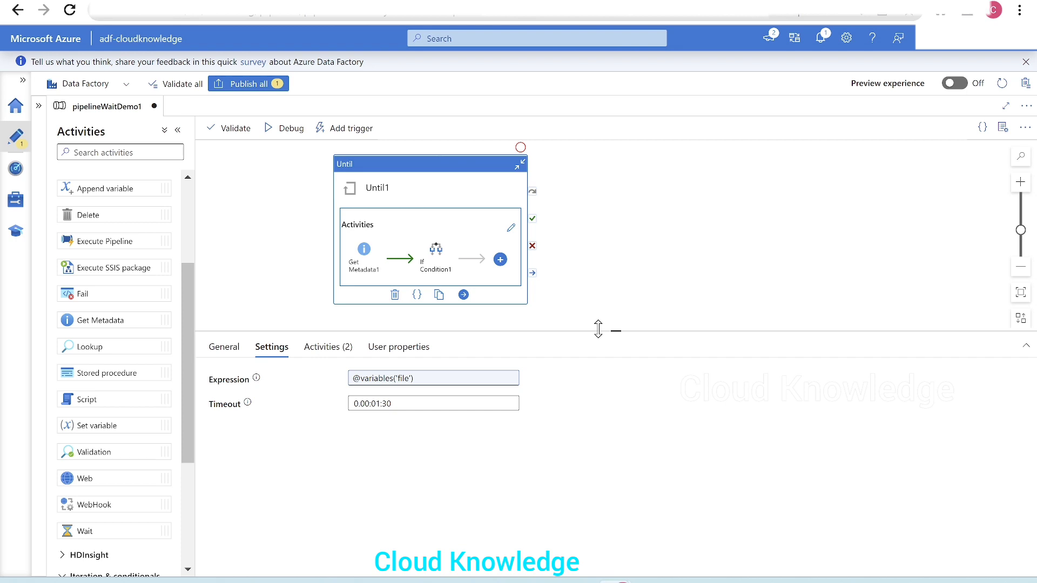
Add a Set variable activity to If Condition1's True activities inside Until1 and connect its success output to Copy data1.
left_click(441, 253)
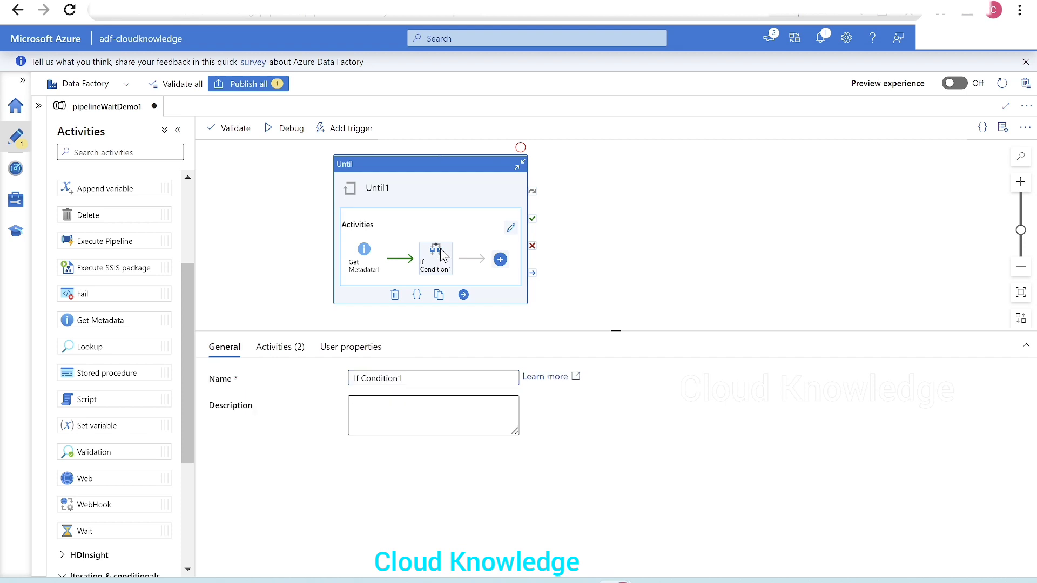
left_click(511, 229)
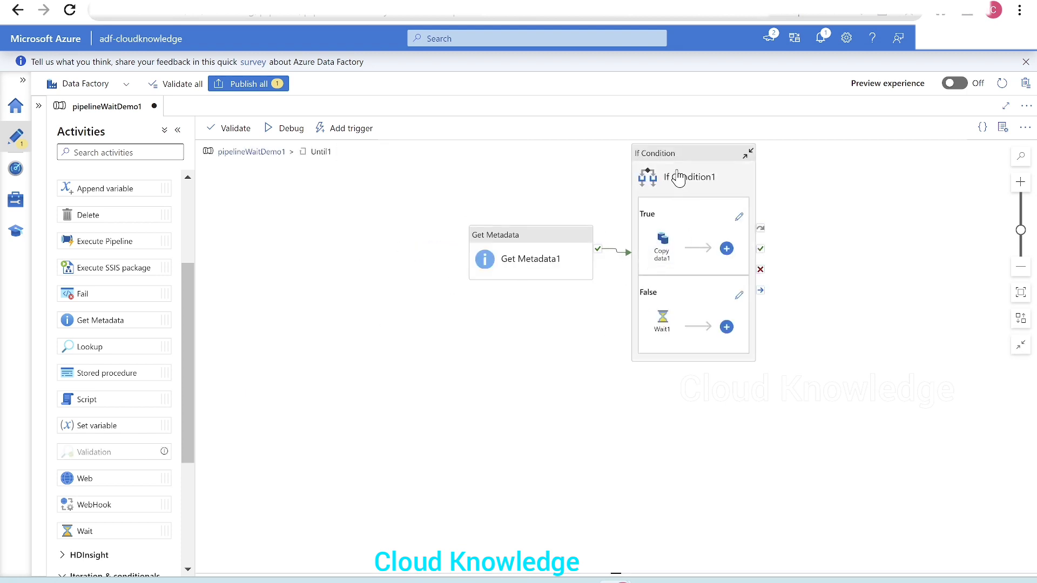
left_click(678, 178)
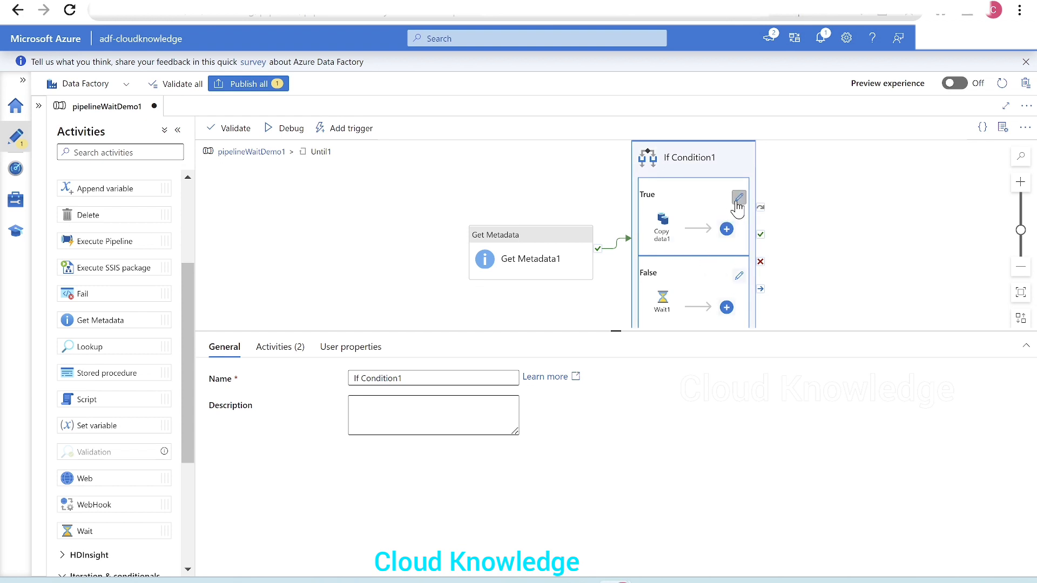
left_click(738, 203)
left_click(627, 191)
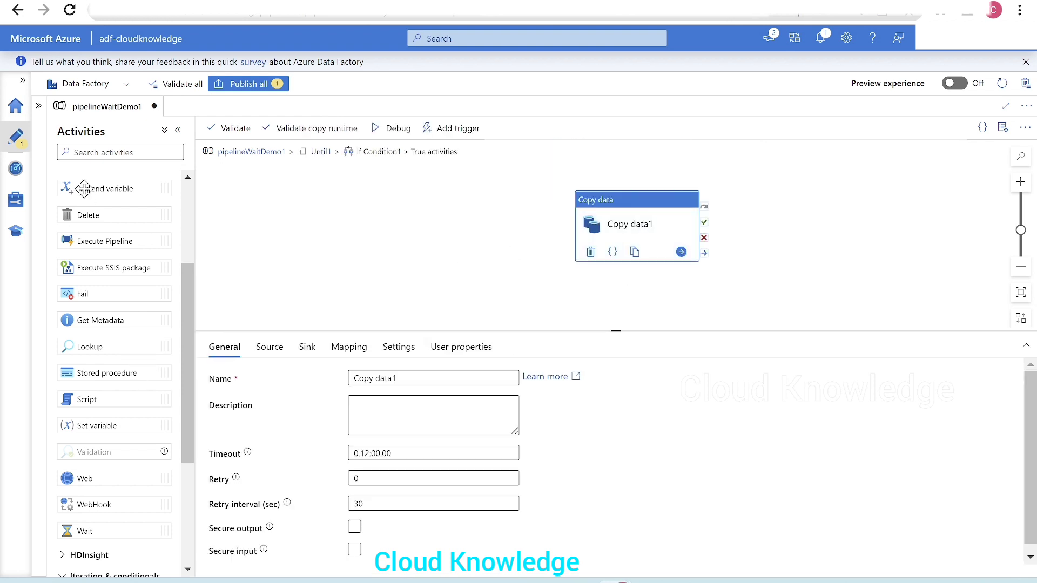
scroll(65, 238, "up", 3)
scroll(108, 367, "down", 3)
left_click_drag(103, 425, 349, 219)
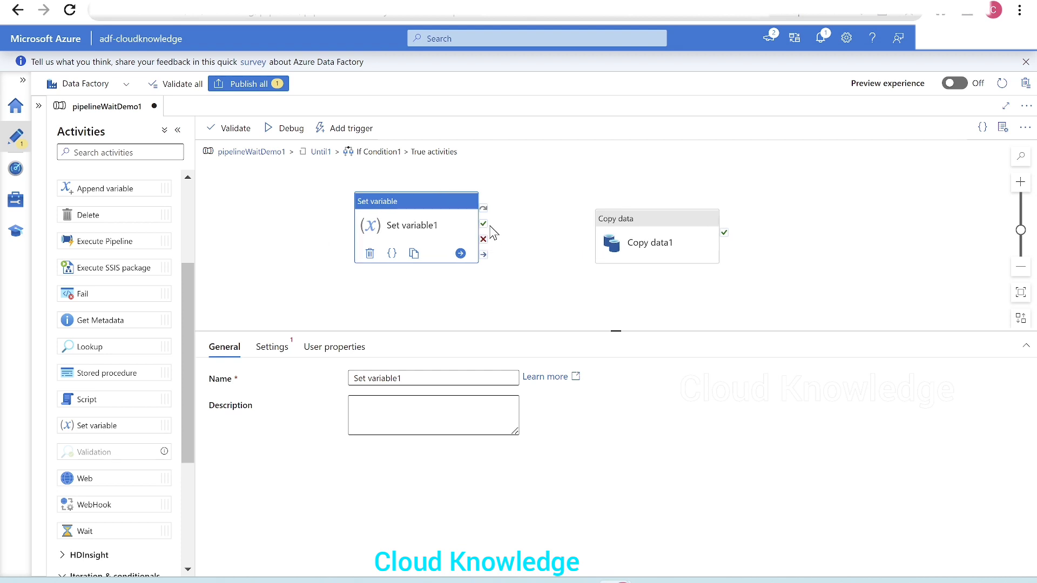
mouse_move(484, 223)
left_mouse_down()
mouse_move(495, 237)
mouse_move(602, 253)
mouse_move(615, 232)
mouse_move(629, 267)
left_mouse_up()
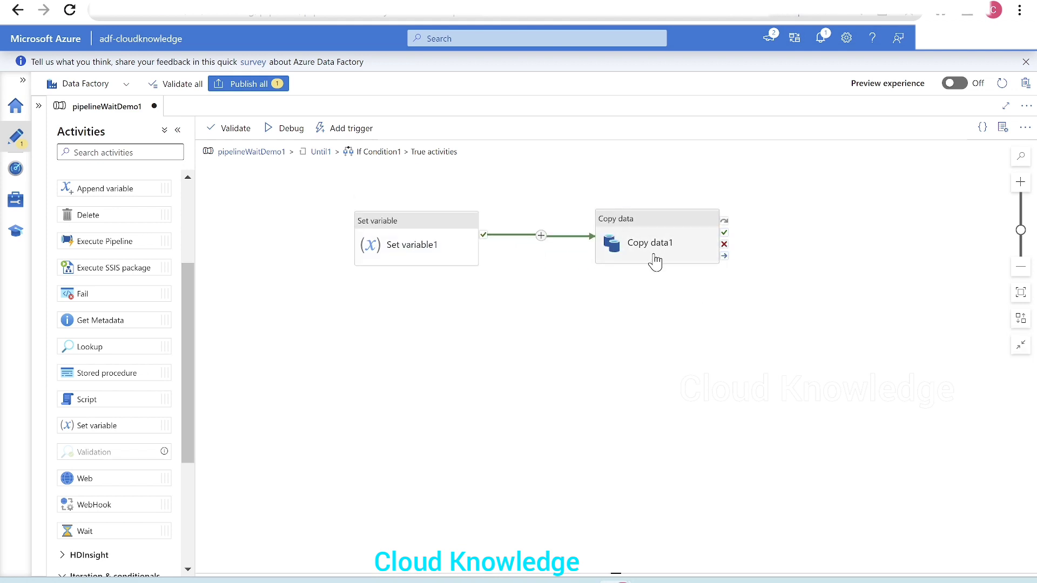
Configure Set variable1 to assign the value true to the pipeline variable file.
left_click(415, 232)
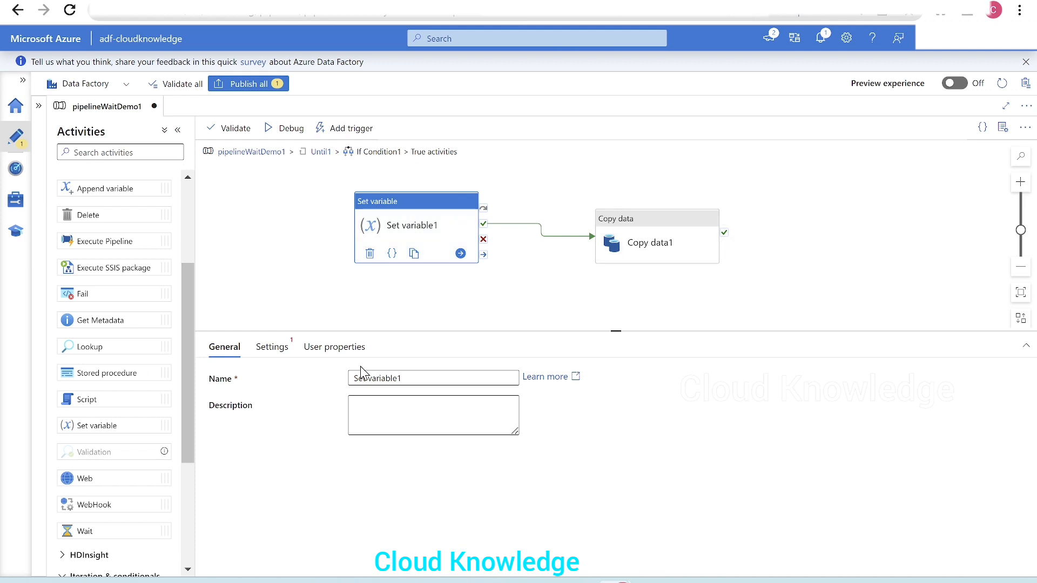
left_click(272, 348)
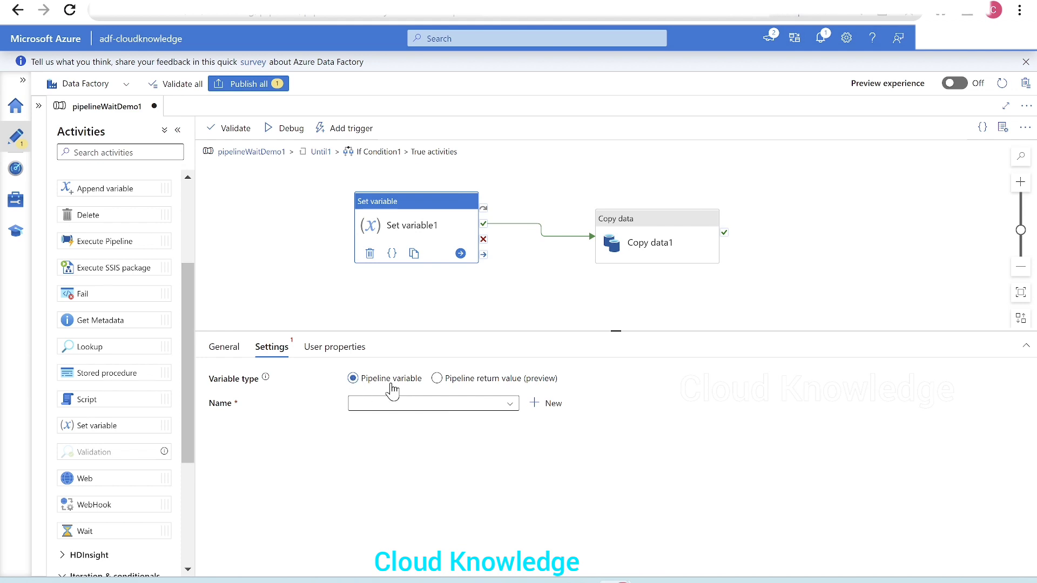
left_click(432, 406)
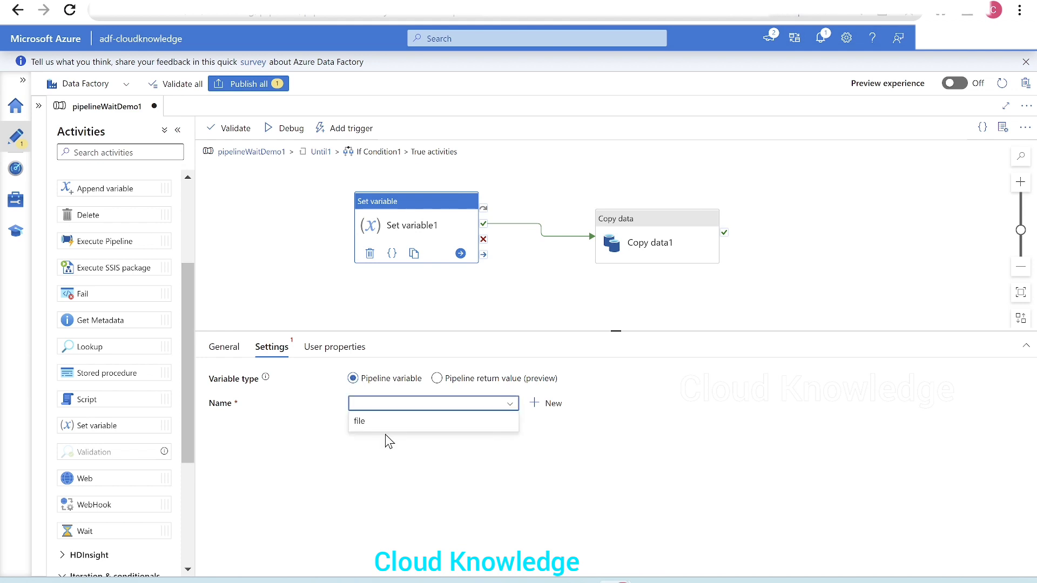
left_click(367, 420)
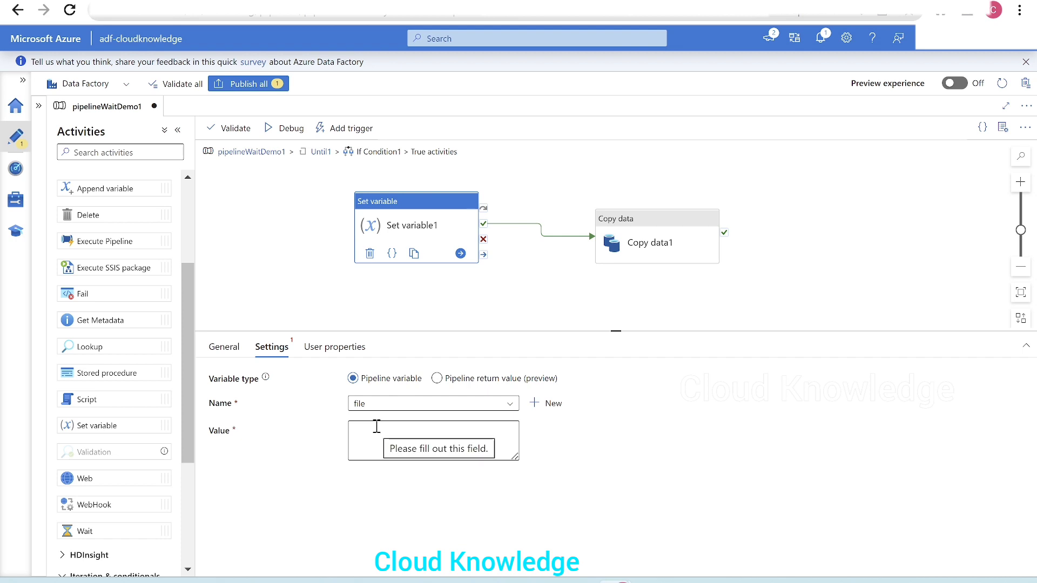
left_click(383, 443)
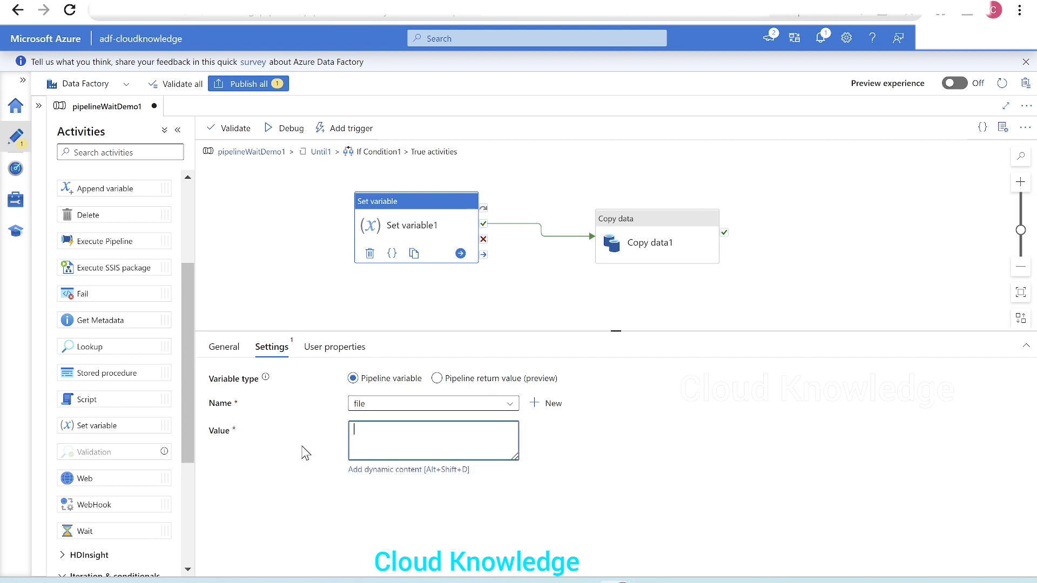
type("true")
Return to the top level of pipelineWaitDemo1, fit the canvas, and start a debug run.
left_click(251, 152)
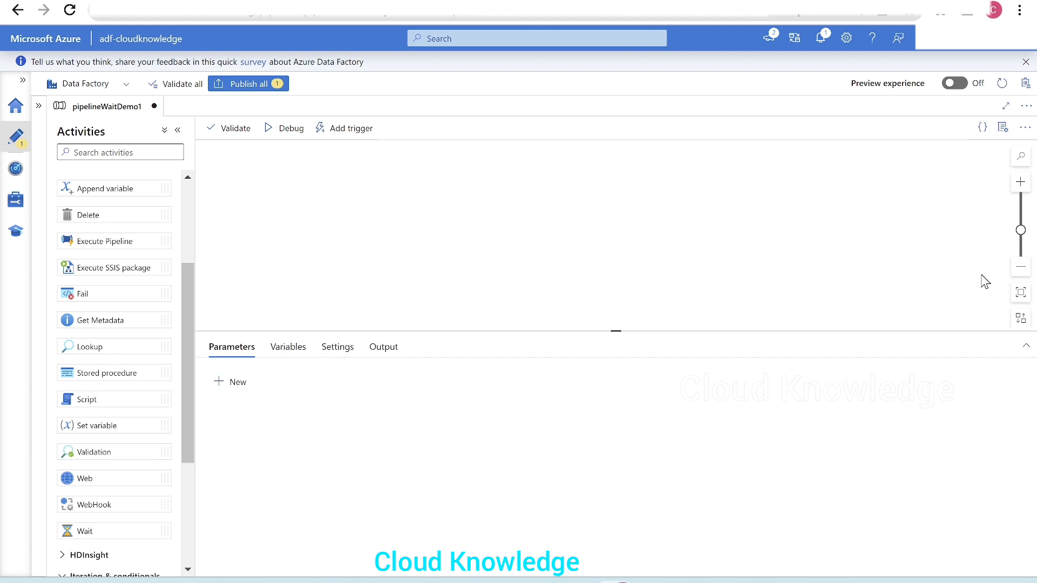
left_click(1021, 293)
left_click(1021, 293)
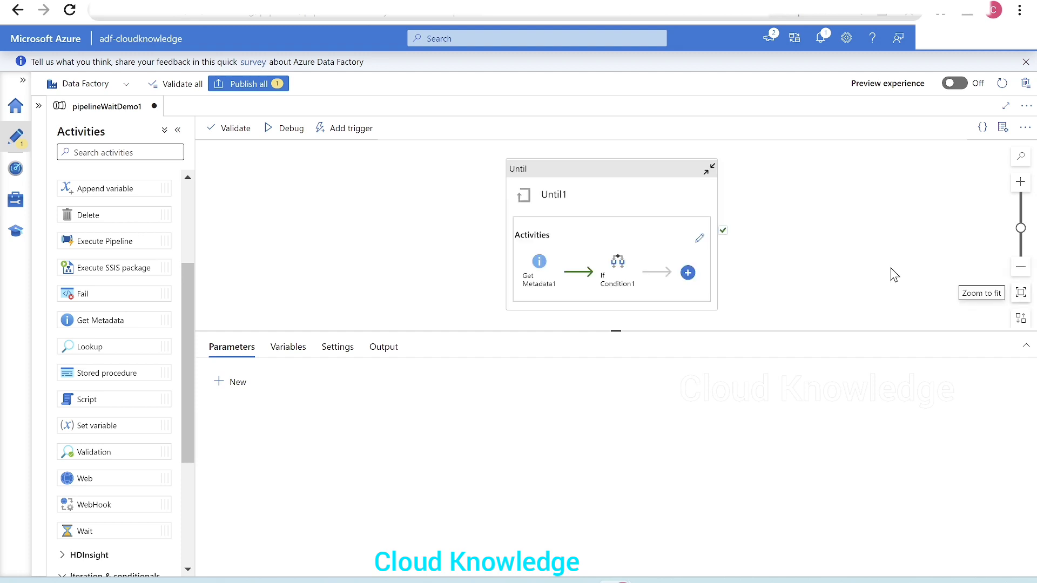
left_click(619, 189)
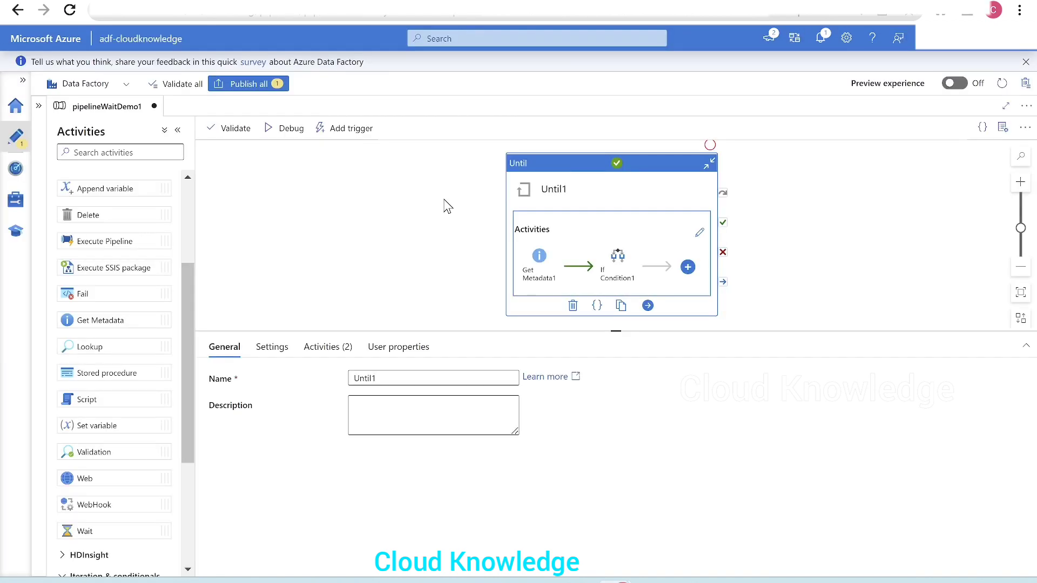
left_click(286, 128)
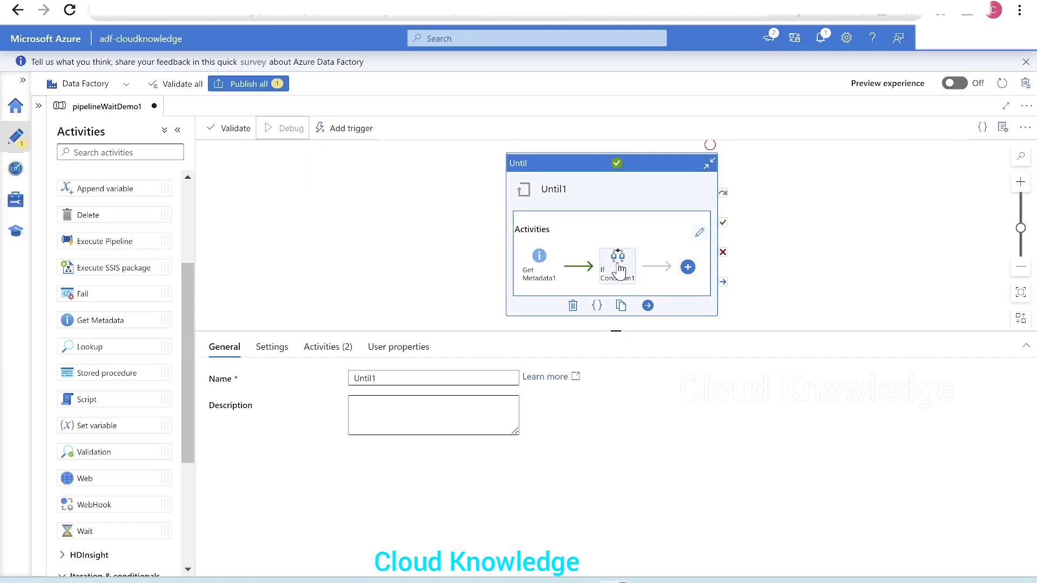
Refresh the debug run's activity list and inspect the exists value in the Get Metadata1 output.
left_click(486, 253)
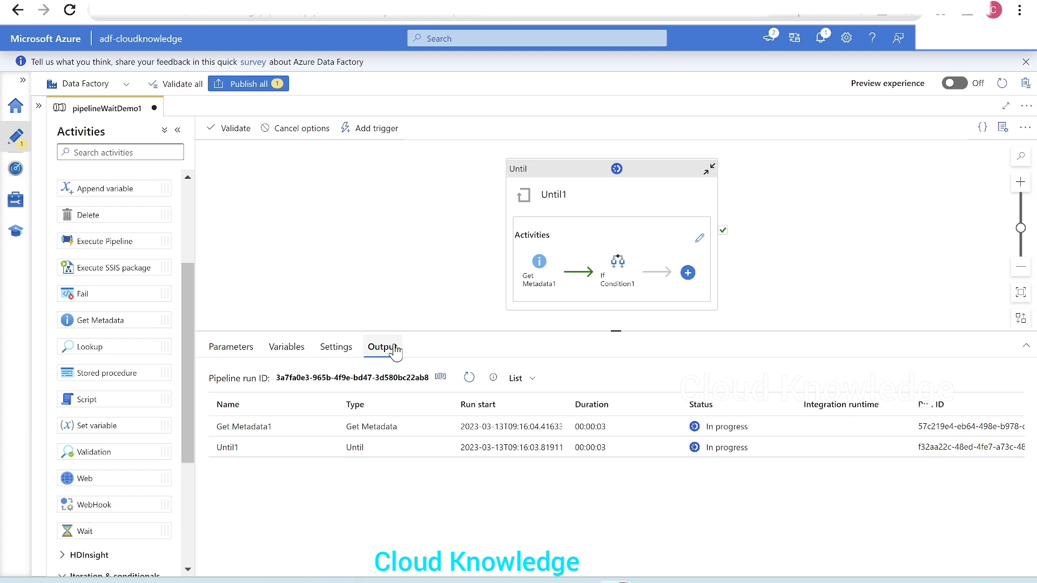
left_click_drag(401, 331, 409, 295)
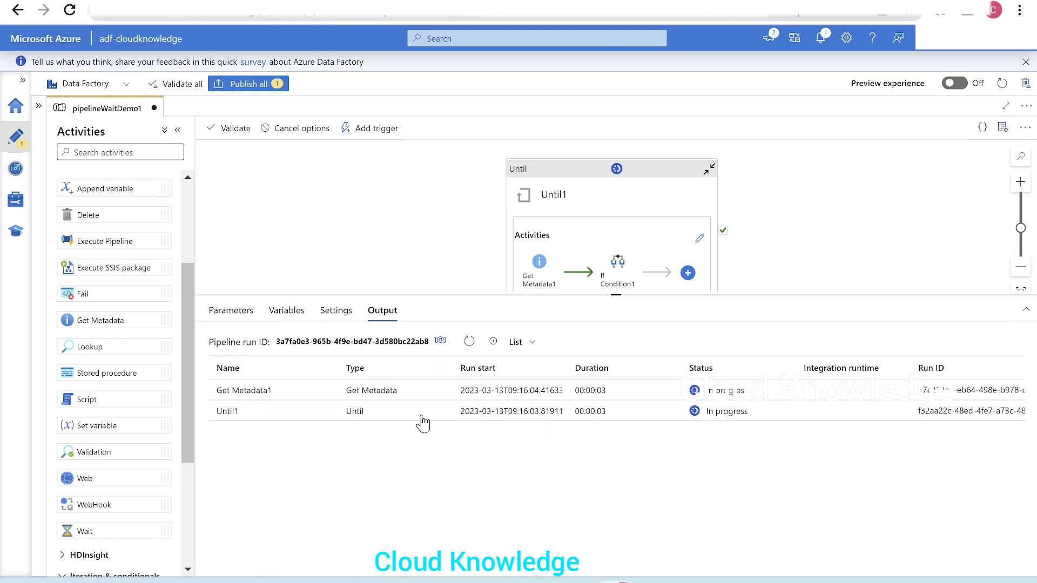
left_click(469, 341)
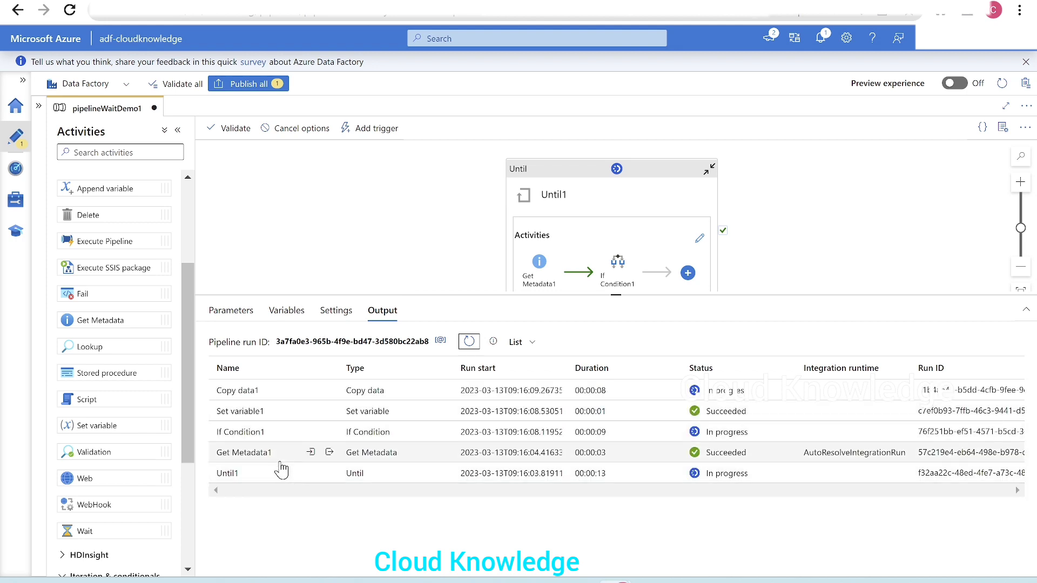
left_click(329, 452)
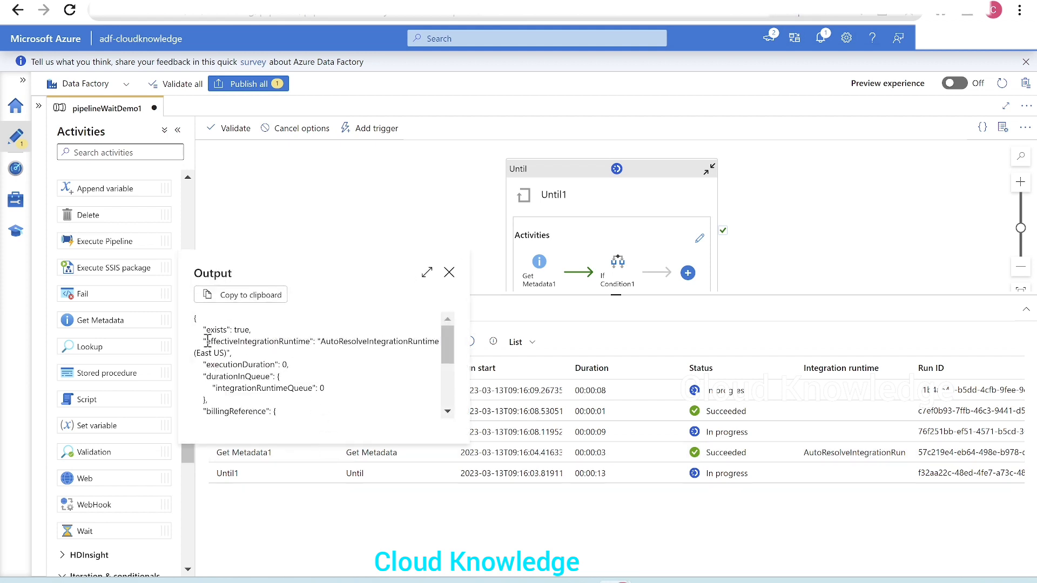
left_click(449, 277)
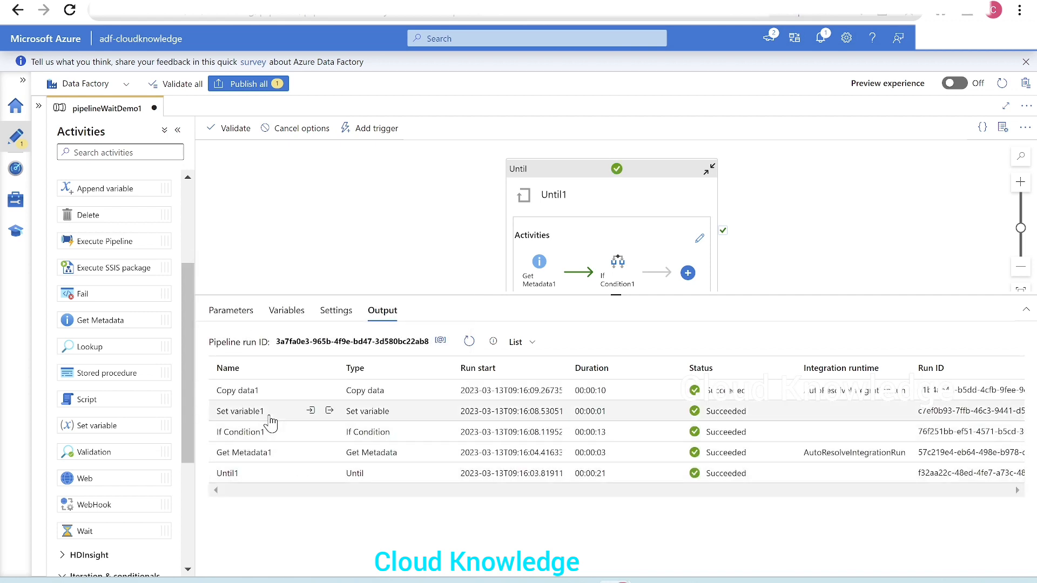
Inspect the outputs of the Set variable1 and Copy data1 activity runs.
left_click(330, 411)
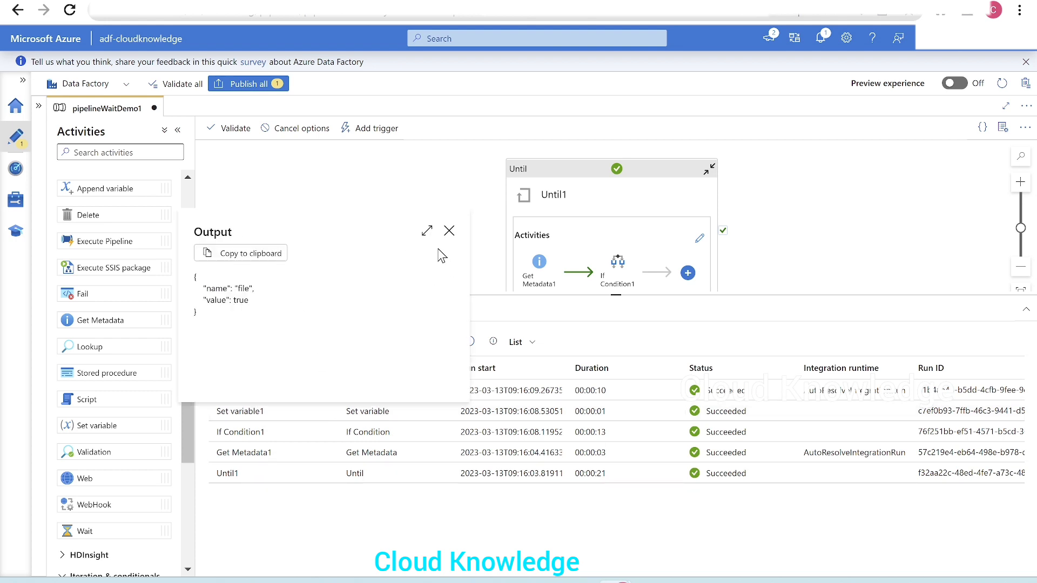
left_click(449, 231)
left_click(309, 390)
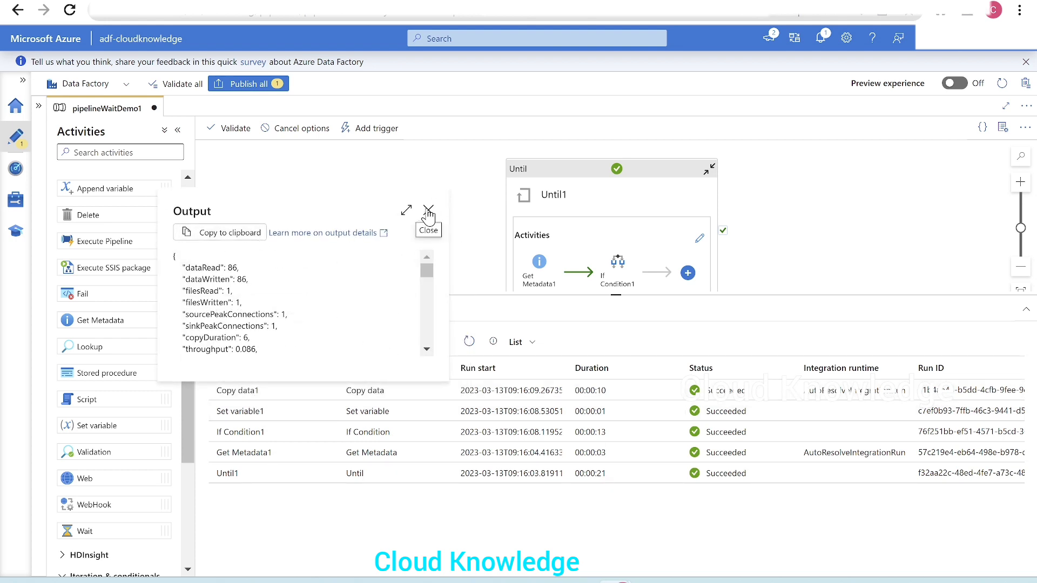
left_click(429, 210)
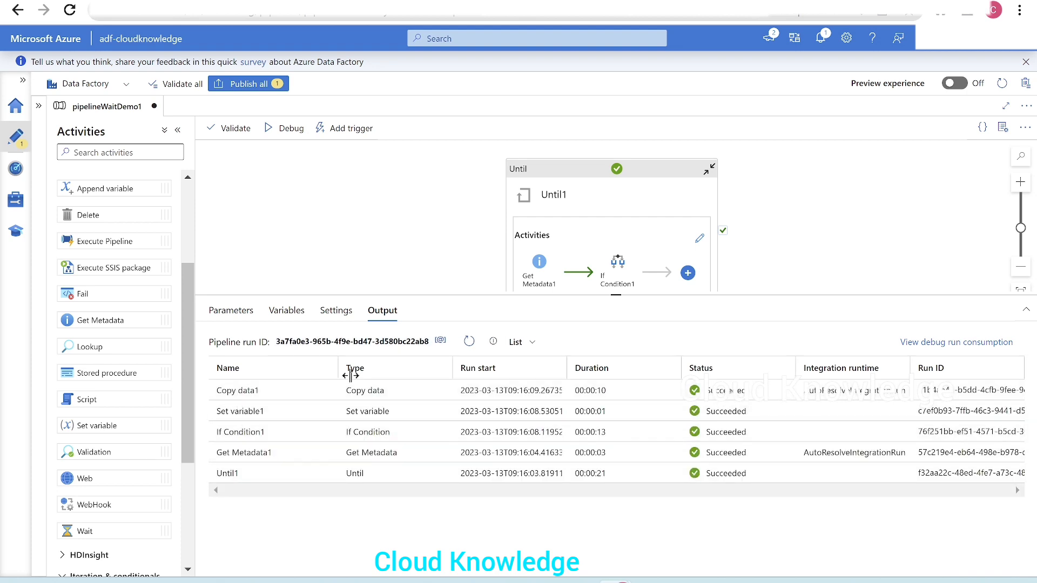
Recheck Until1's expression and timeout against the pipeline's list of completed activity runs.
left_click(631, 200)
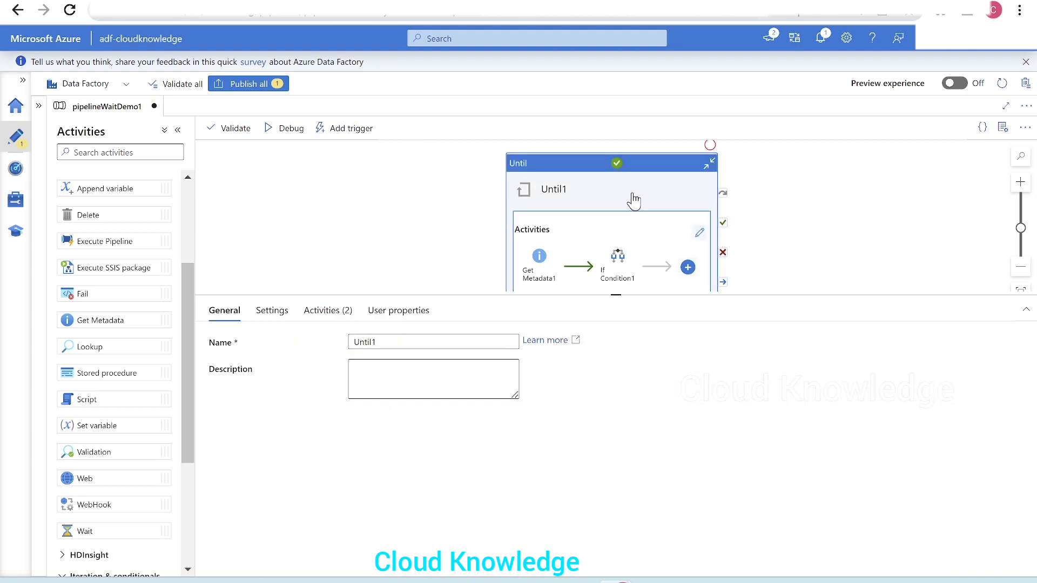
left_click(282, 310)
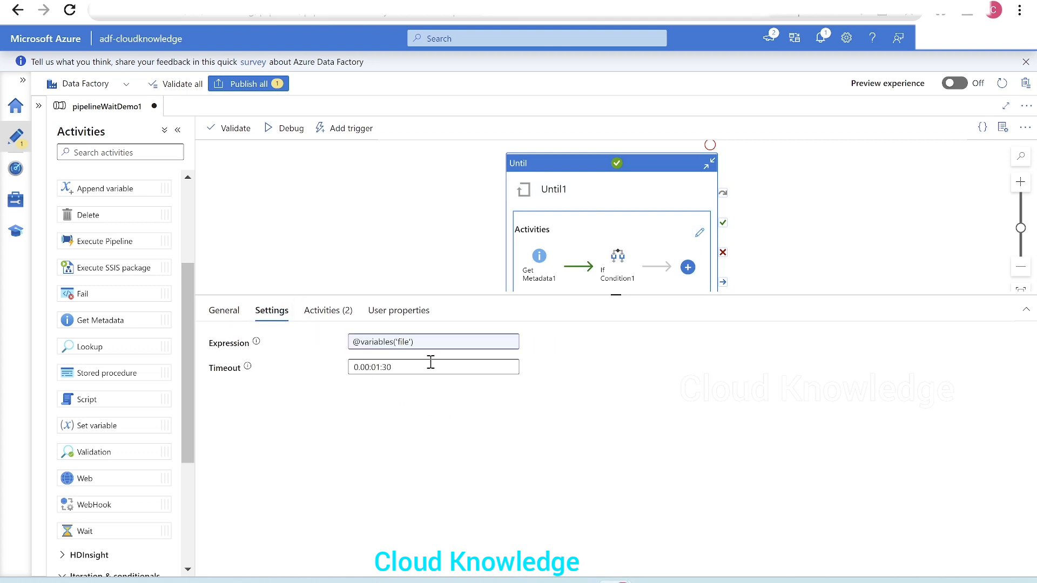
left_click(420, 214)
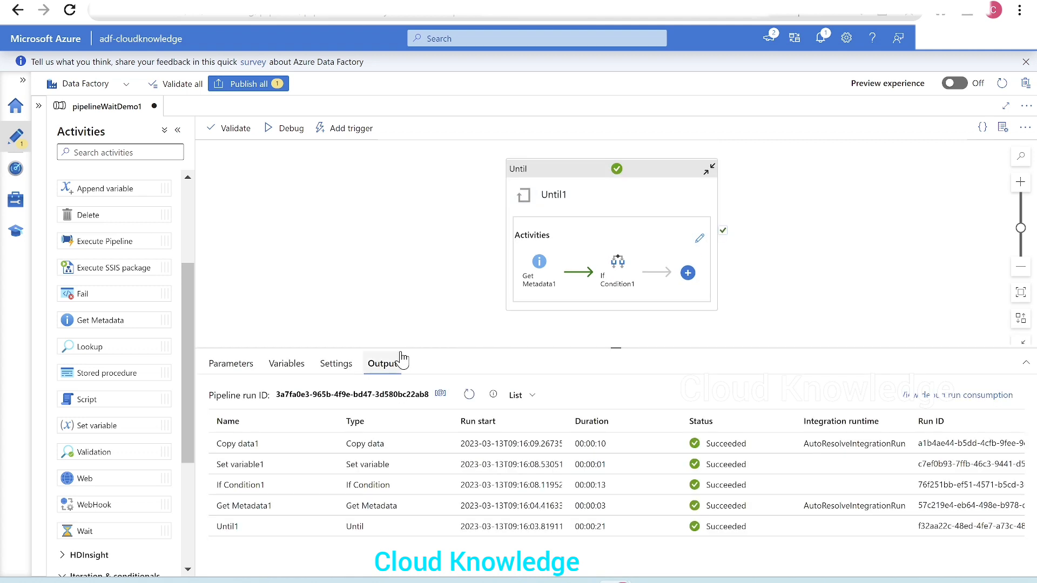
left_click_drag(400, 340, 408, 303)
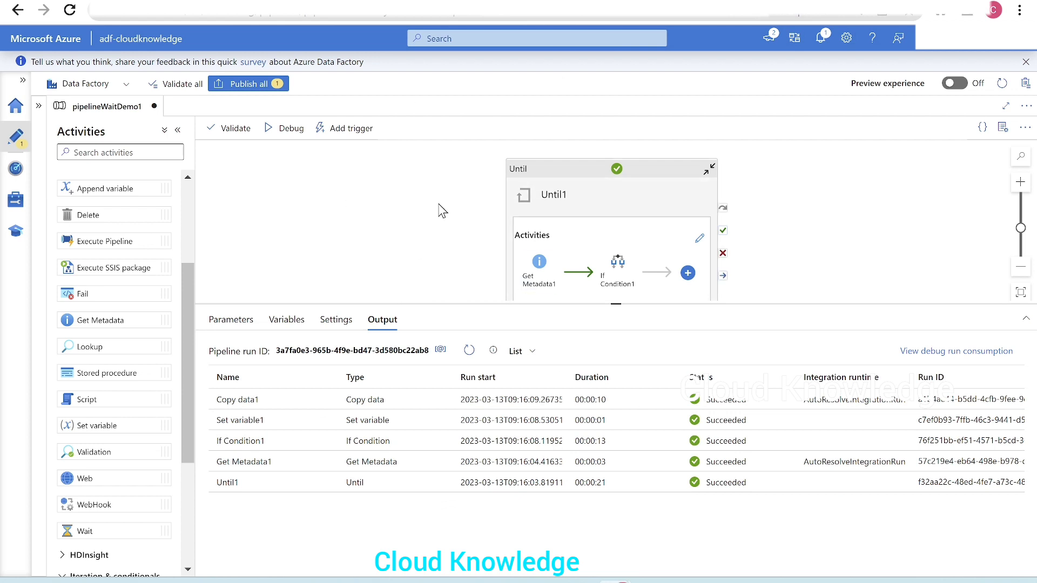